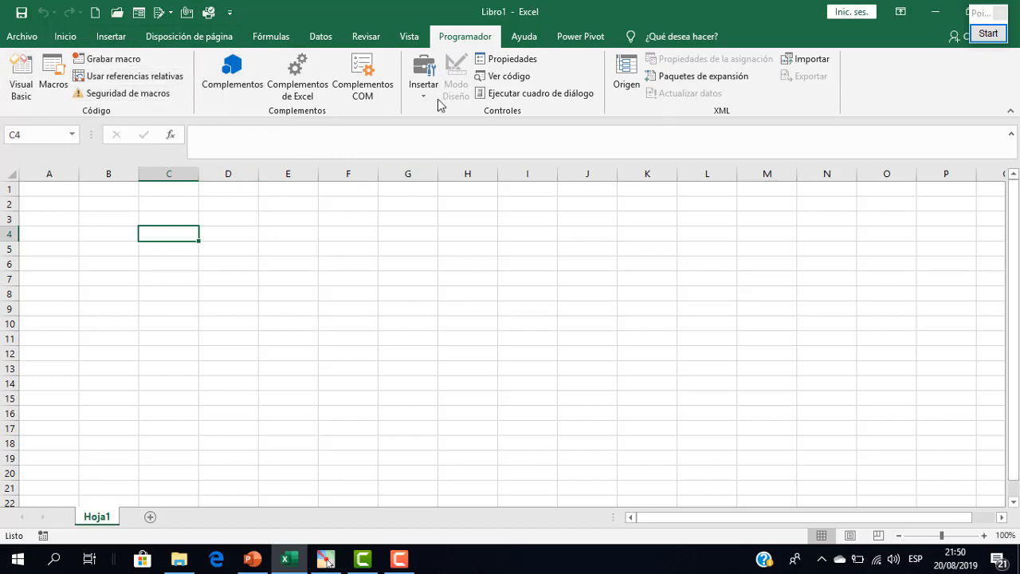
{"action": "left_click", "coordinate": [988, 35]}
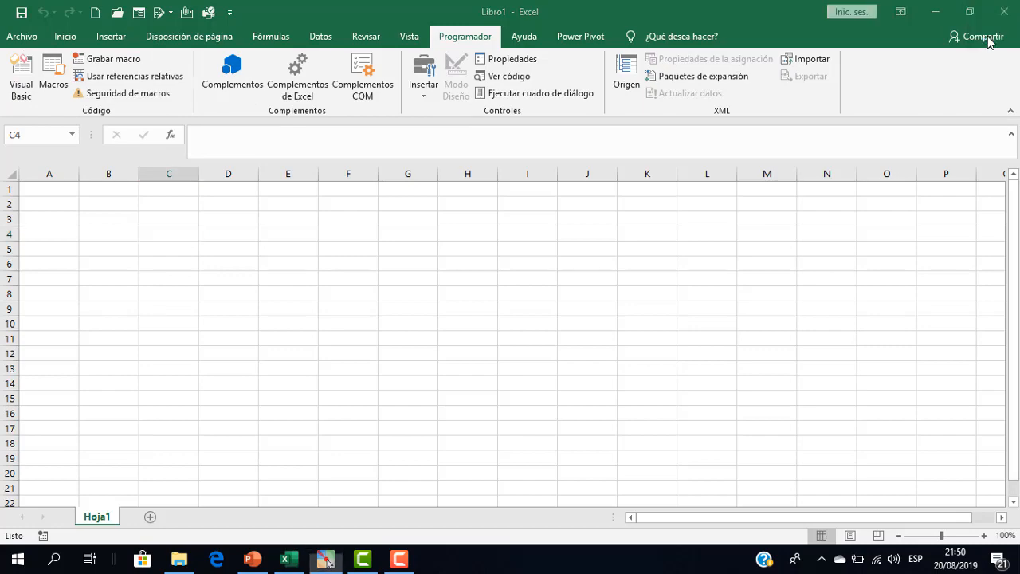
{"action": "left_click", "coordinate": [981, 324]}
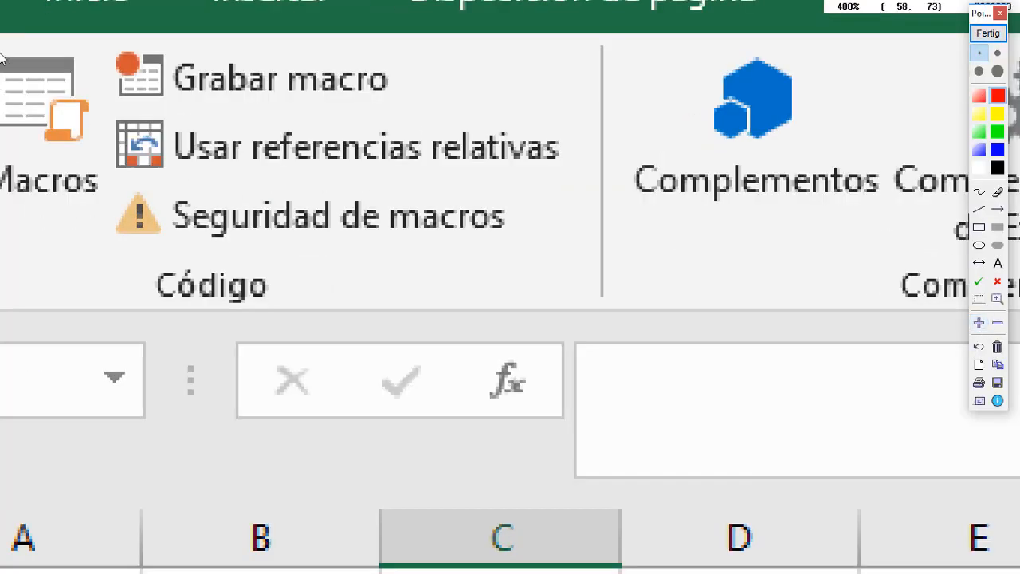
{"action": "left_click_drag", "start_coordinate": [271, 193], "coordinate": [477, 319]}
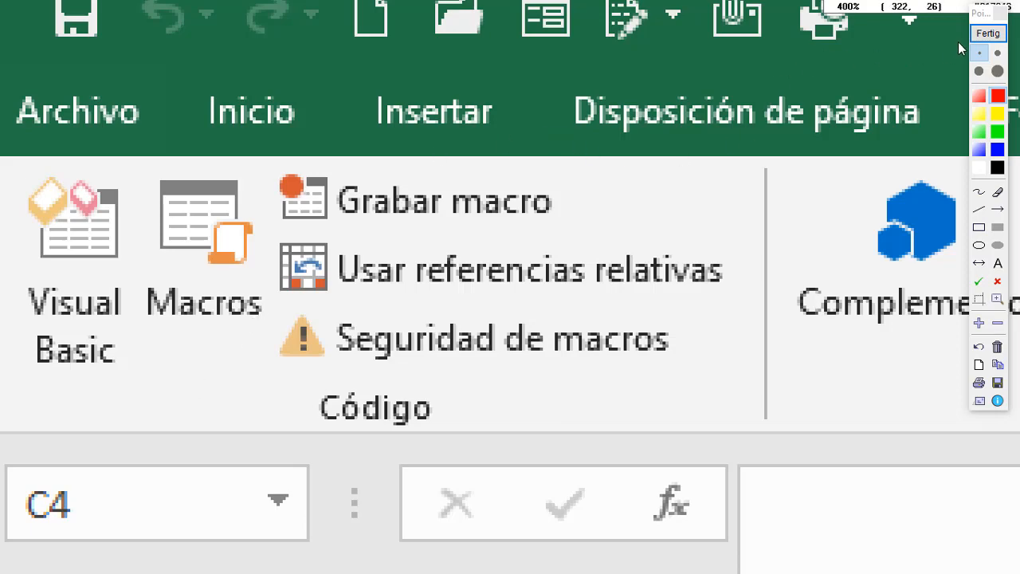
{"action": "left_click", "coordinate": [987, 33]}
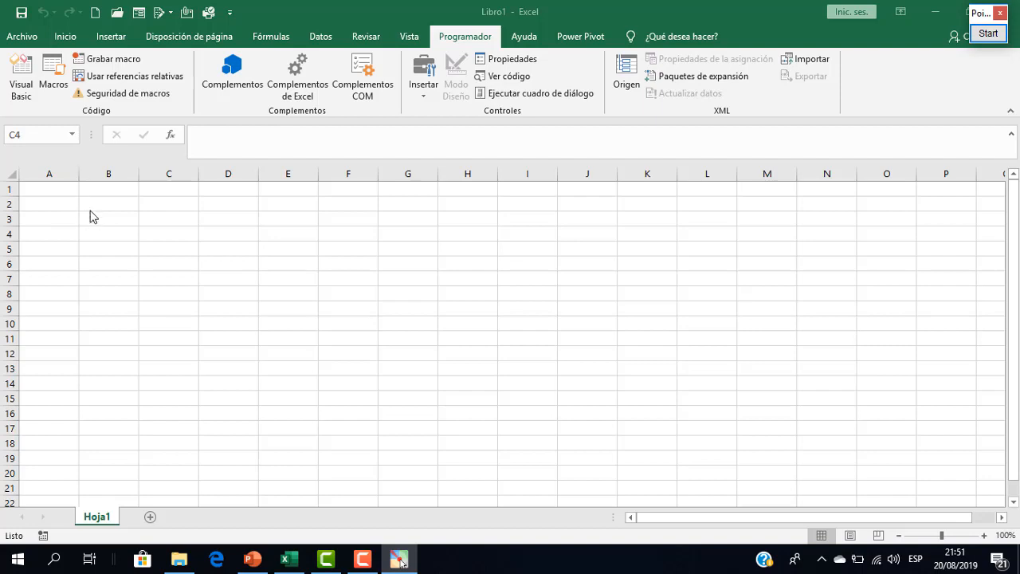
- Enter a person's first name in cell A1 as sample text
{"action": "left_click", "coordinate": [69, 190]}
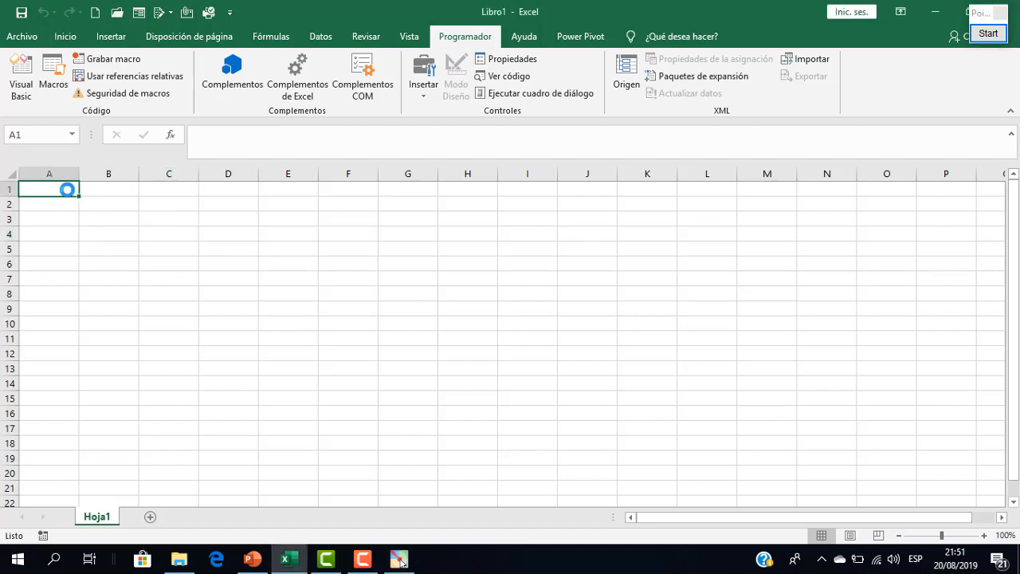
{"action": "scroll", "coordinate": [69, 190], "scroll_direction": "up", "scroll_amount": 6}
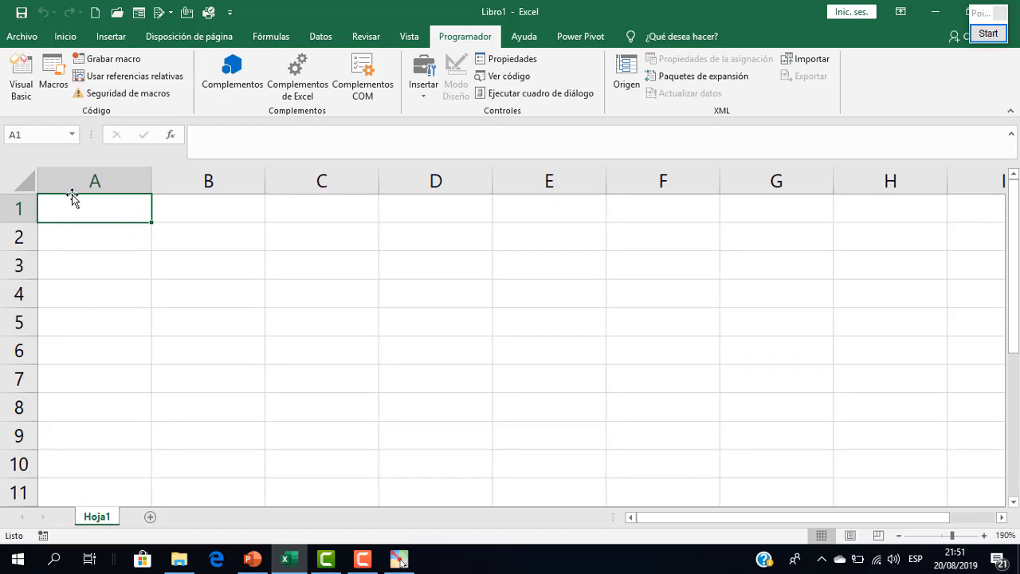
{"action": "type", "text": "Juan"}
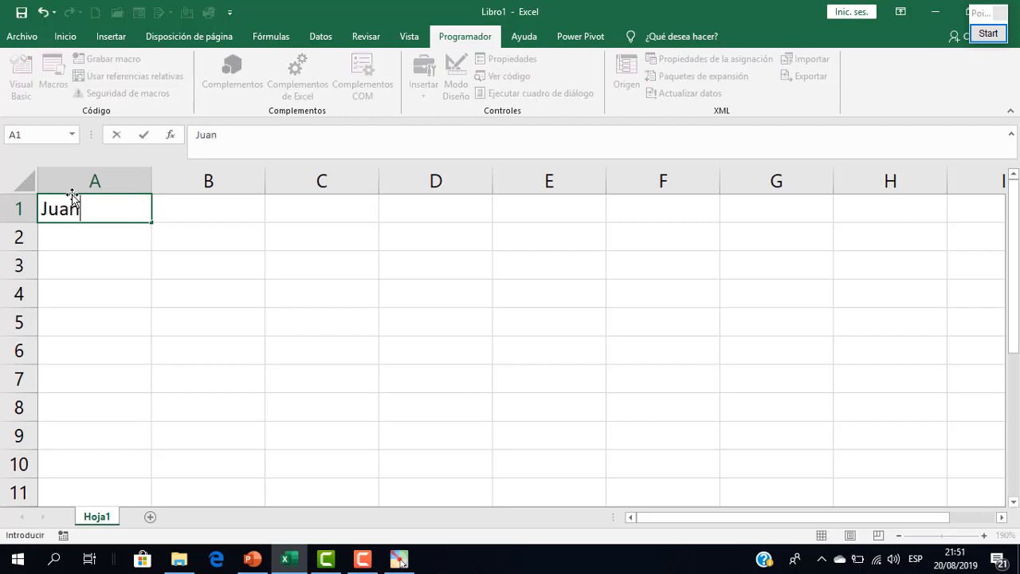
{"action": "key", "text": "Return"}
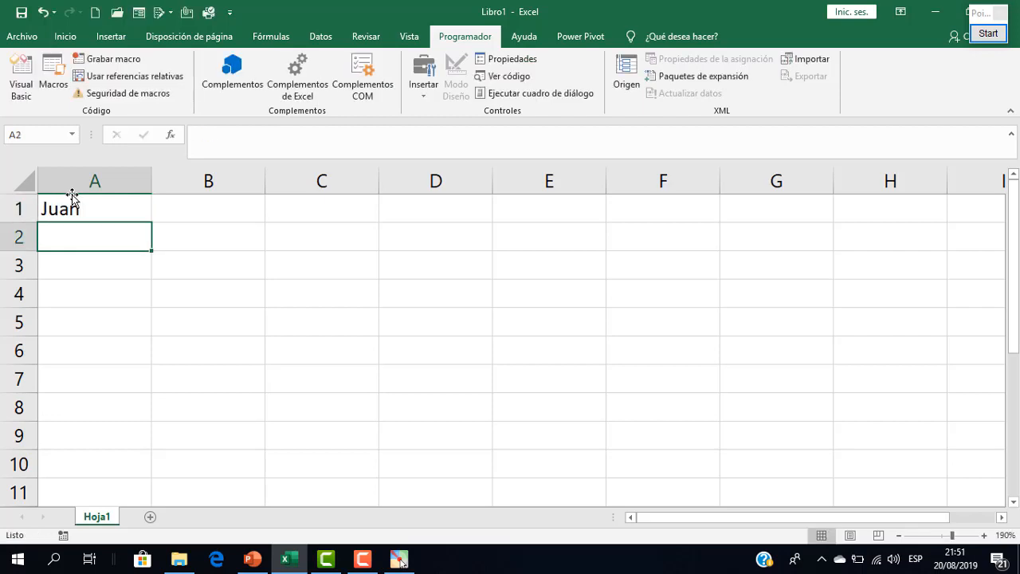
- Set up a new macro recording with cell A1 selected, assigning the letter a as its Ctrl shortcut
{"action": "left_click", "coordinate": [76, 208]}
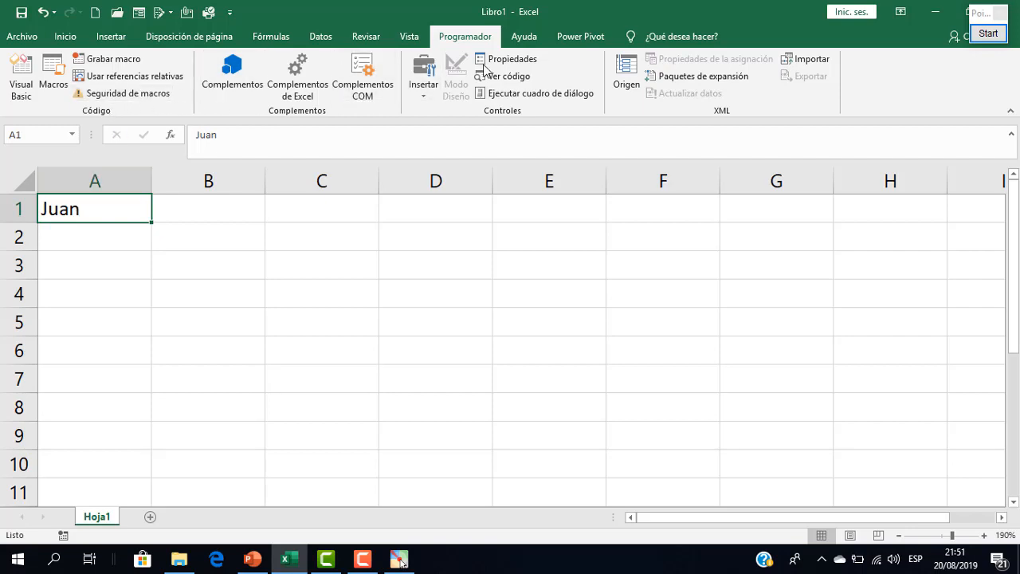
{"action": "left_click", "coordinate": [108, 63]}
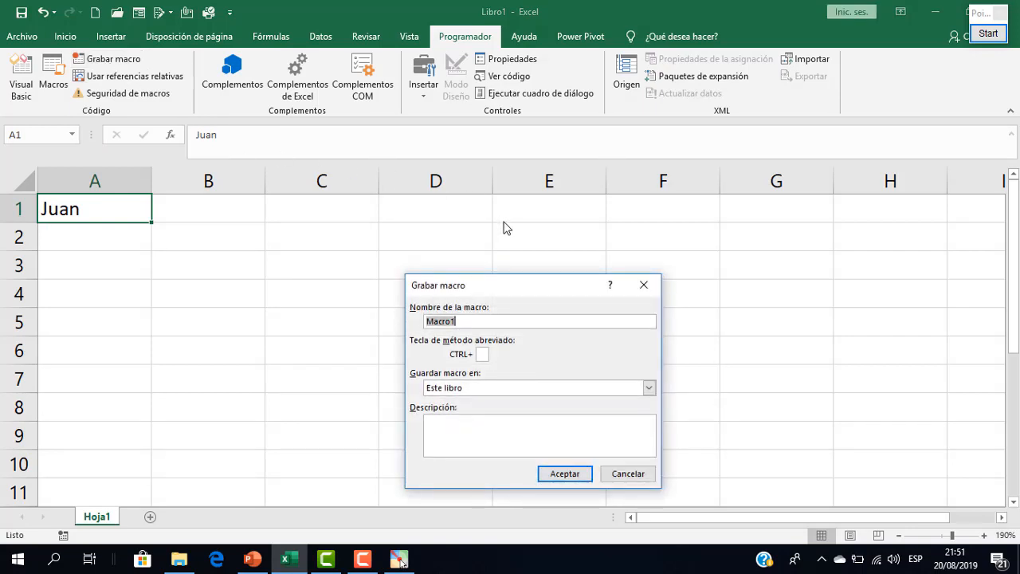
{"action": "left_click_drag", "start_coordinate": [482, 288], "coordinate": [407, 183]}
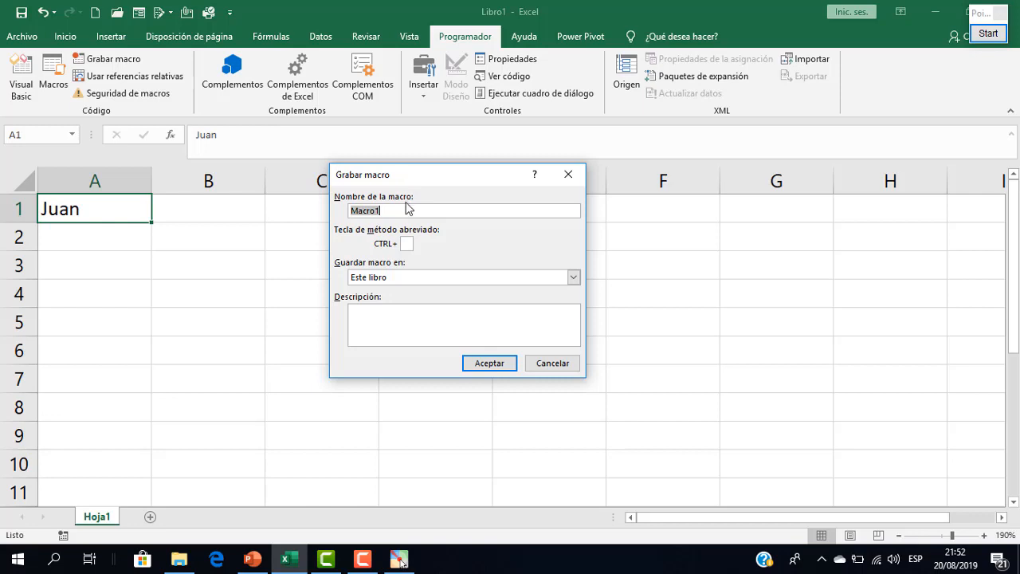
{"action": "left_click", "coordinate": [407, 242]}
{"action": "type", "text": "a"}
- Keep the macro stored in Este libro, describe it as "Formato de Celda" and start the recording
{"action": "left_click", "coordinate": [385, 313]}
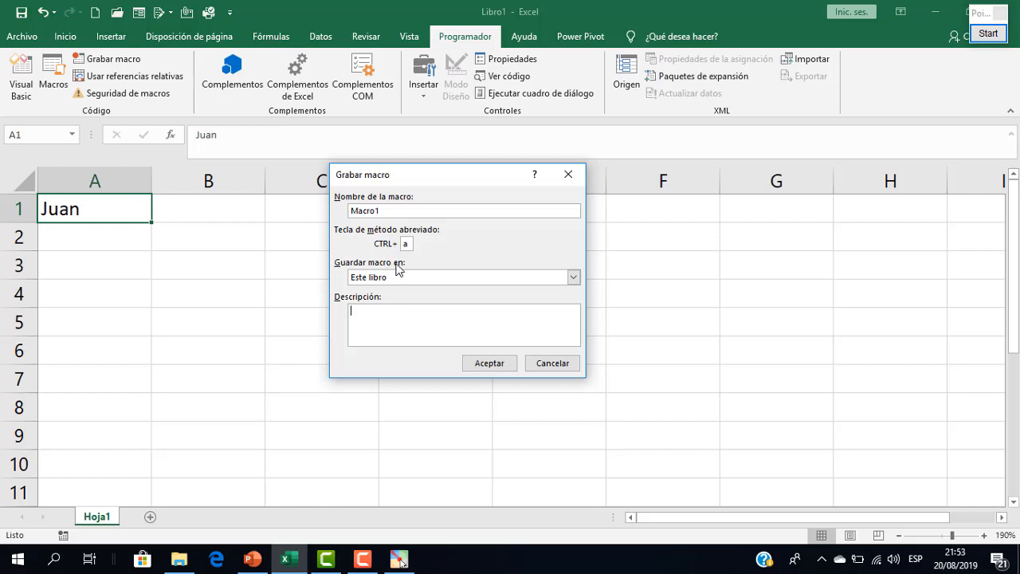
{"action": "left_click", "coordinate": [573, 278]}
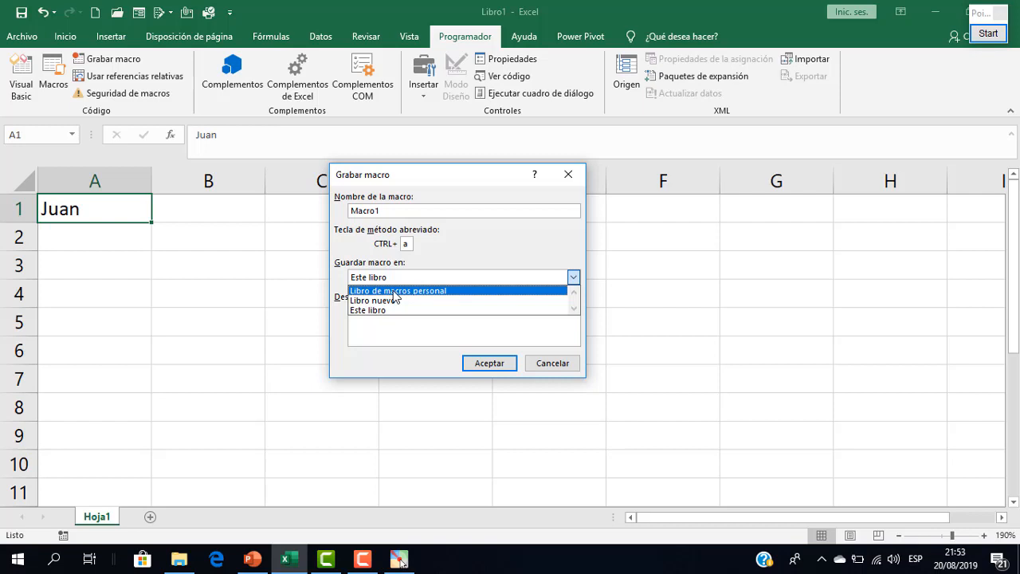
{"action": "left_click", "coordinate": [433, 277]}
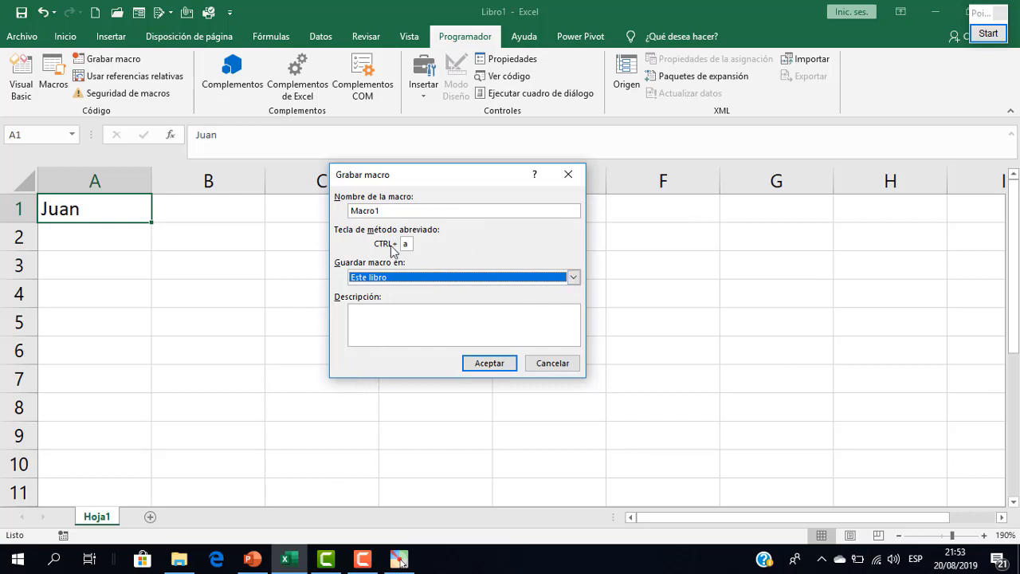
{"action": "left_click_drag", "start_coordinate": [391, 175], "coordinate": [373, 201]}
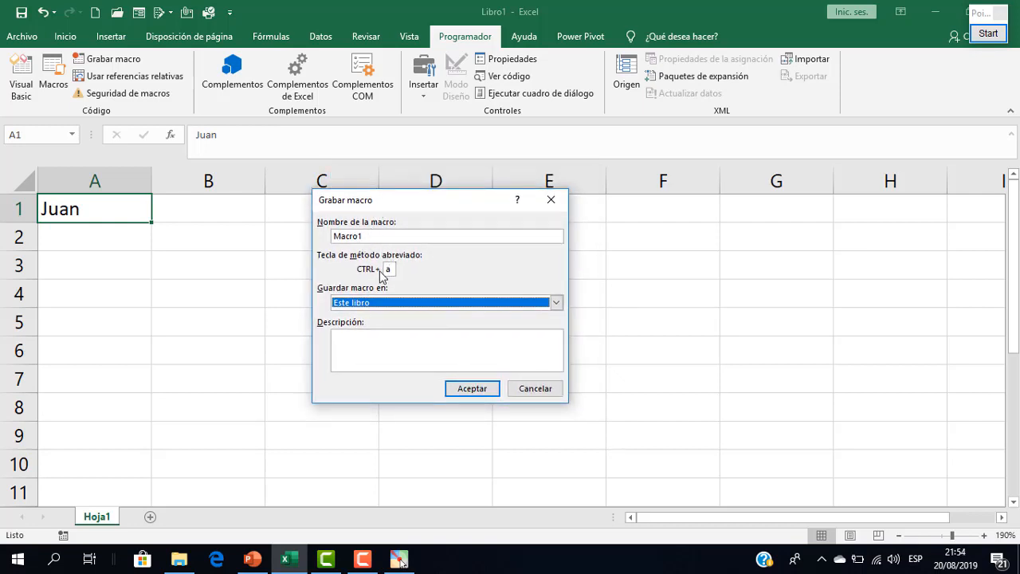
{"action": "left_click", "coordinate": [371, 334]}
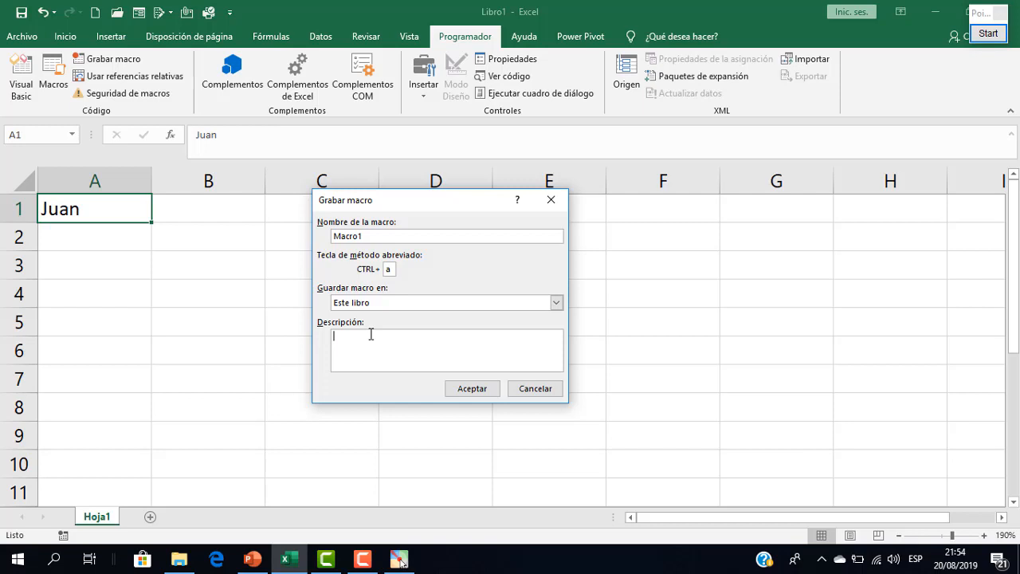
{"action": "type", "text": "Formato de Celda"}
{"action": "left_click", "coordinate": [473, 389]}
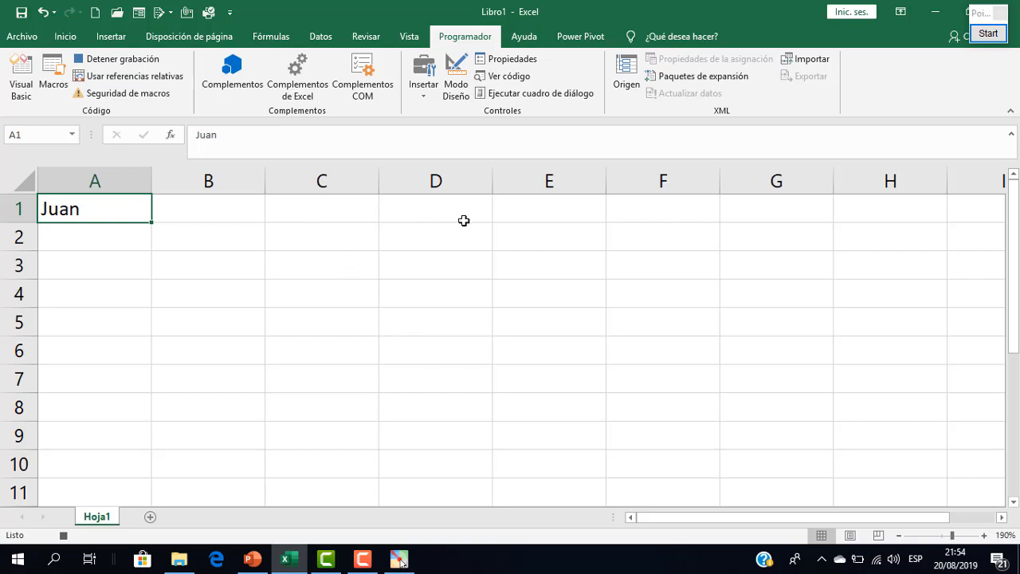
{"action": "left_click", "coordinate": [988, 33]}
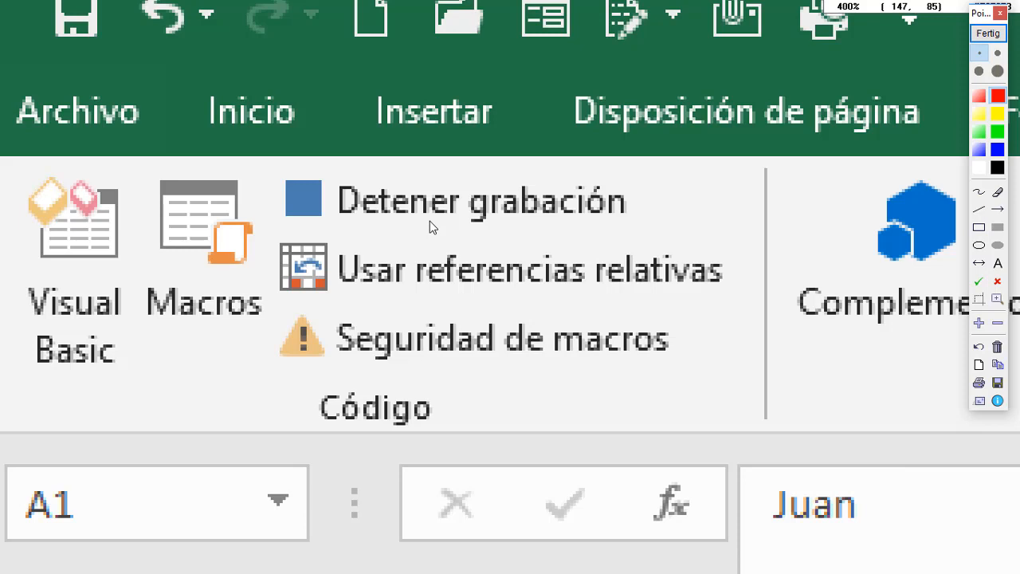
{"action": "left_click", "coordinate": [988, 34]}
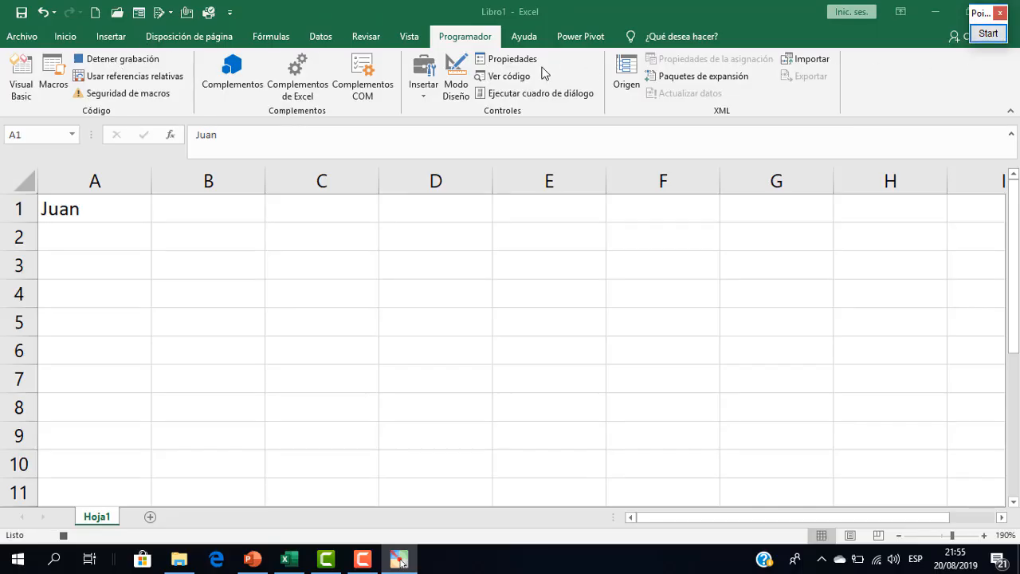
{"action": "left_click", "coordinate": [988, 34]}
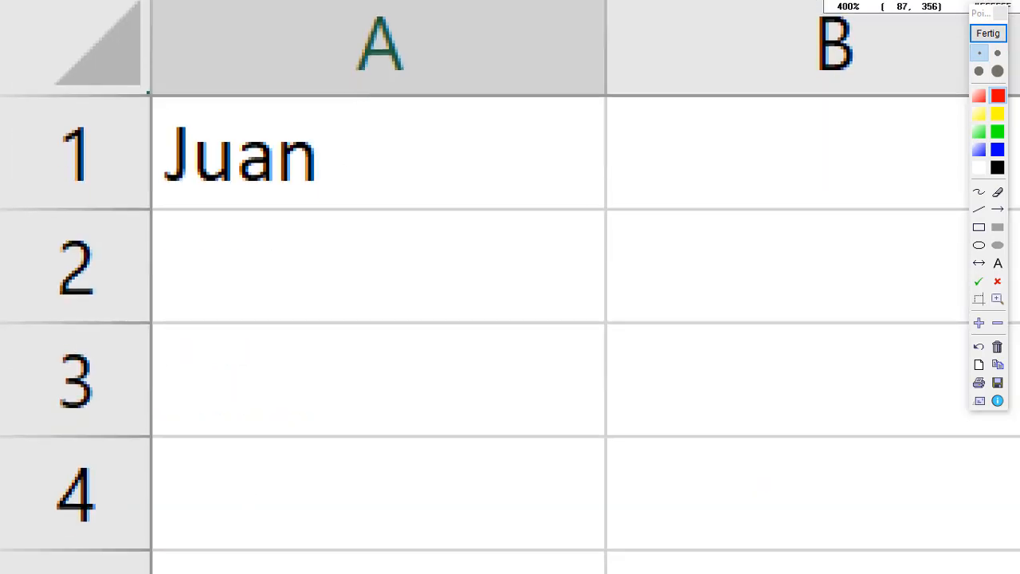
{"action": "scroll", "coordinate": [357, 188], "scroll_direction": "down", "scroll_amount": 3}
{"action": "scroll", "coordinate": [99, 487], "scroll_direction": "up", "scroll_amount": 1}
{"action": "scroll", "coordinate": [88, 510], "scroll_direction": "down", "scroll_amount": 1}
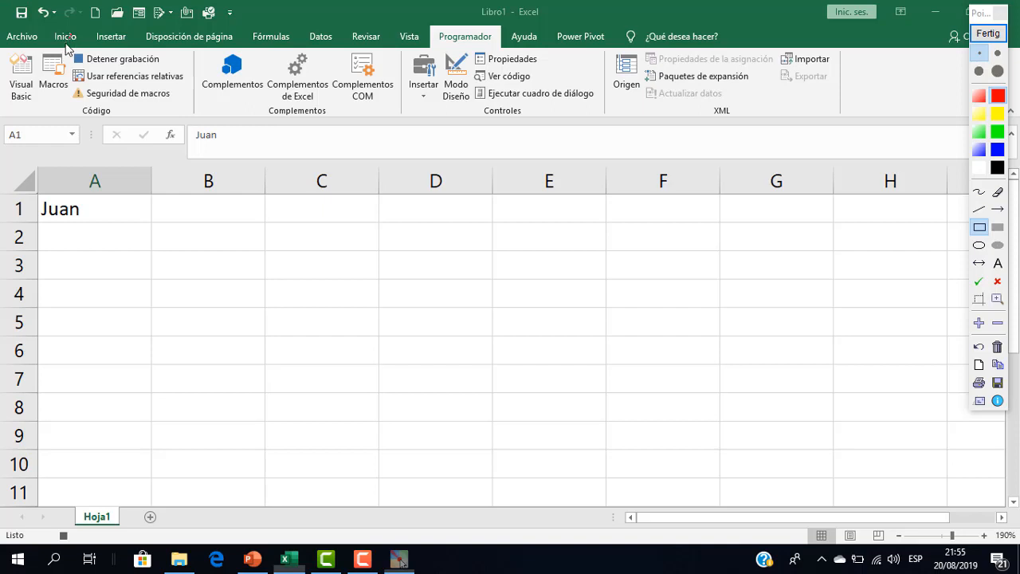
{"action": "left_click", "coordinate": [986, 34]}
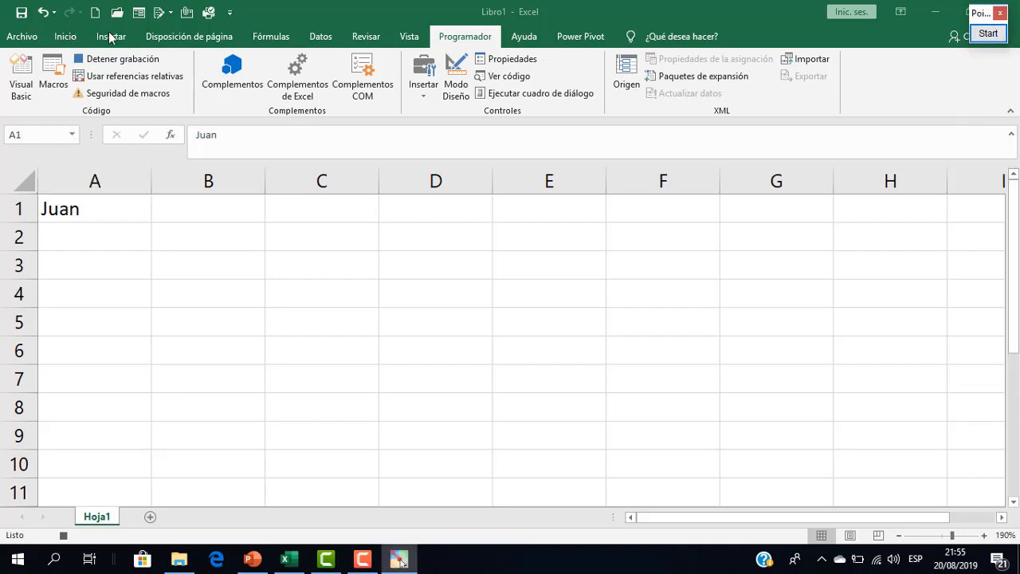
- Change the font of cell A1 to Verdana and make it bold
{"action": "left_click", "coordinate": [68, 36]}
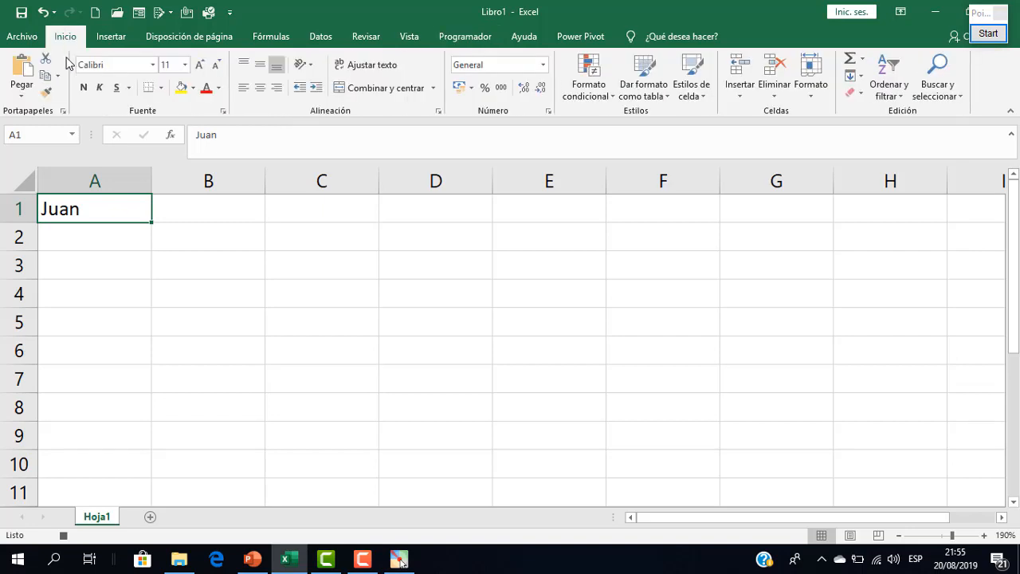
{"action": "left_click", "coordinate": [131, 65]}
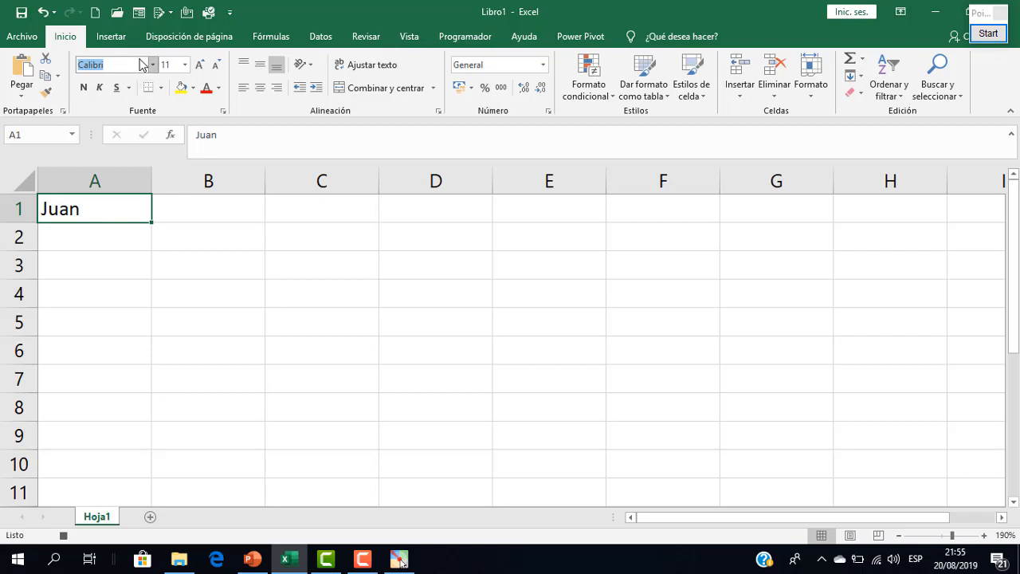
{"action": "type", "text": "Verdana"}
{"action": "key", "text": "Return"}
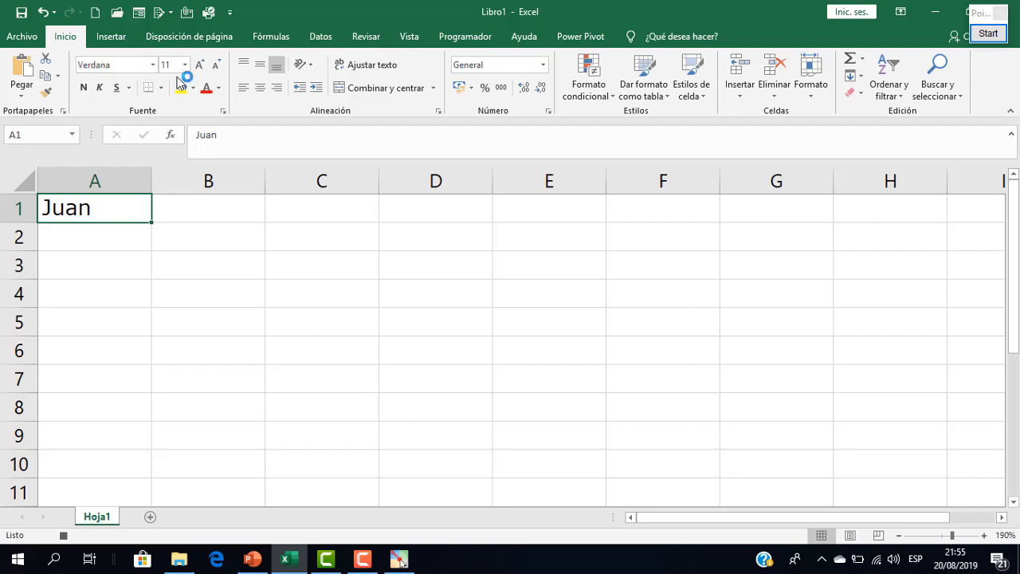
{"action": "left_click", "coordinate": [87, 87]}
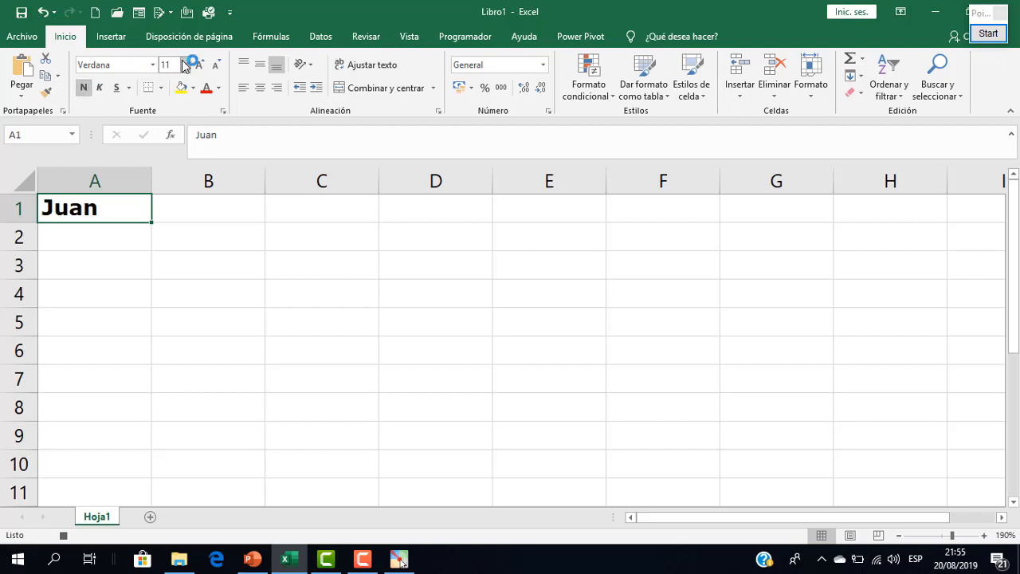
- Set the text in cell A1 to size 18 and colour it standard green
{"action": "left_click", "coordinate": [185, 65]}
{"action": "left_click", "coordinate": [168, 182]}
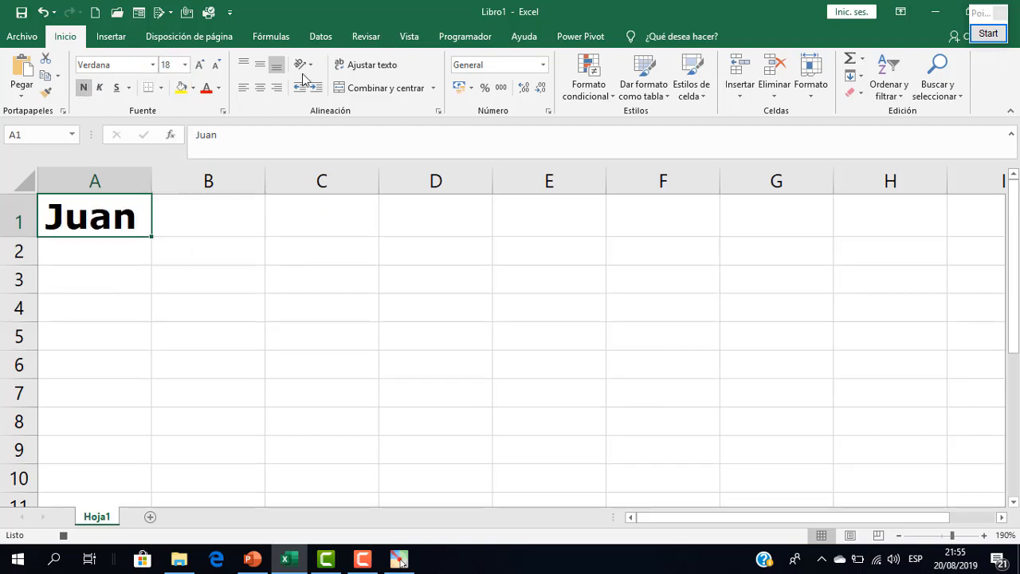
{"action": "left_click", "coordinate": [218, 87]}
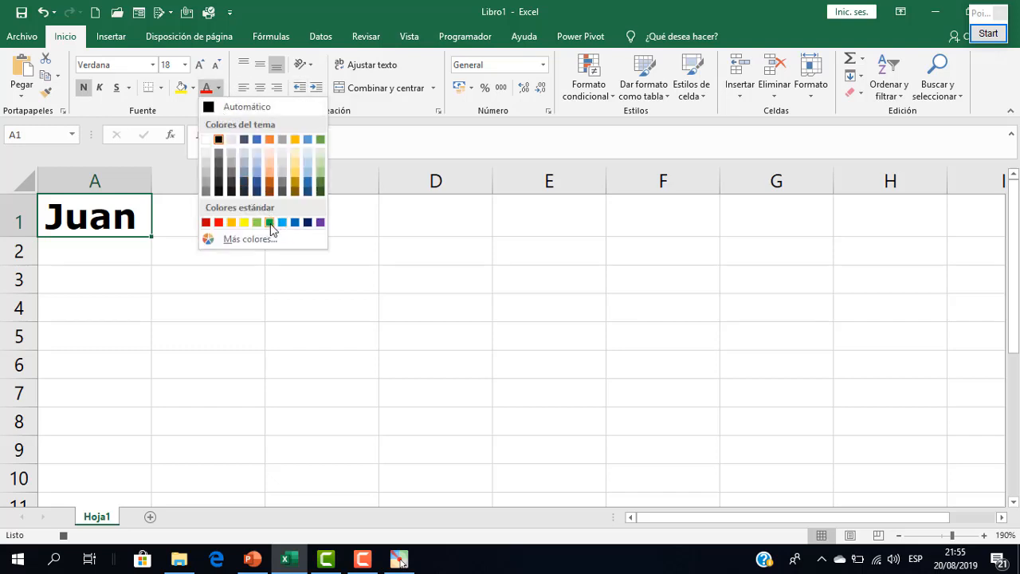
{"action": "left_click", "coordinate": [269, 223]}
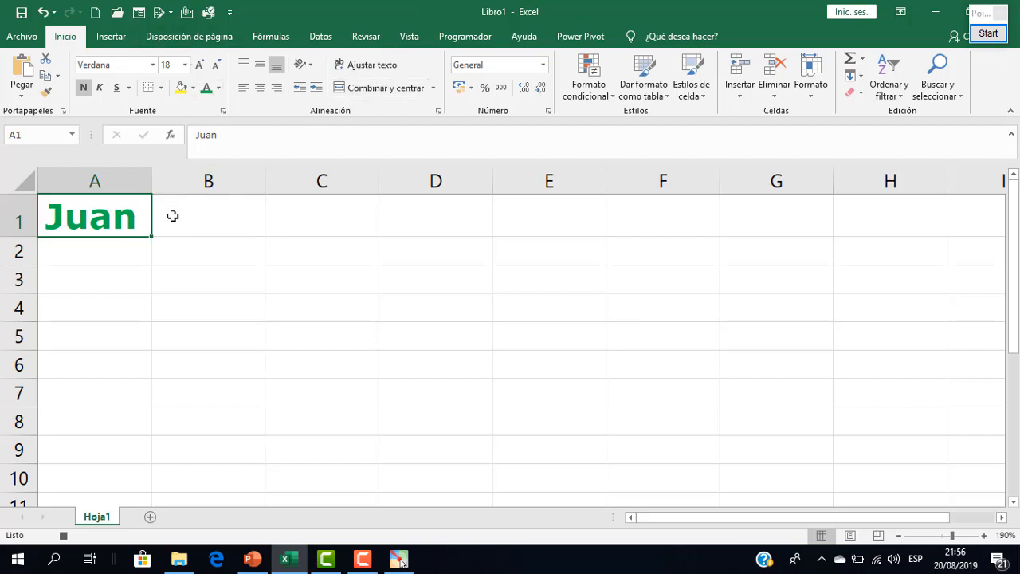
- Stop recording the macro
{"action": "left_click", "coordinate": [469, 35]}
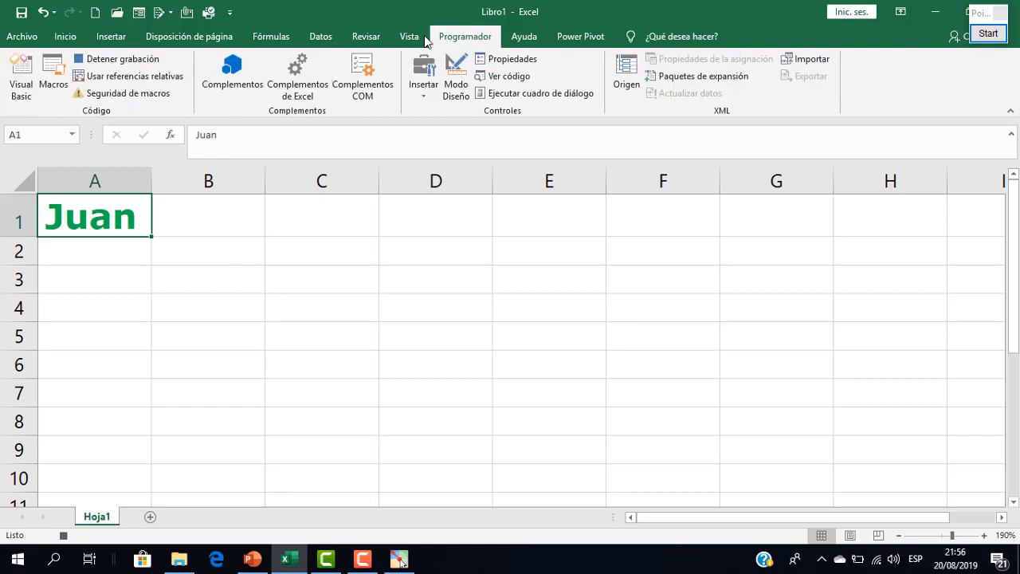
{"action": "left_click", "coordinate": [126, 64]}
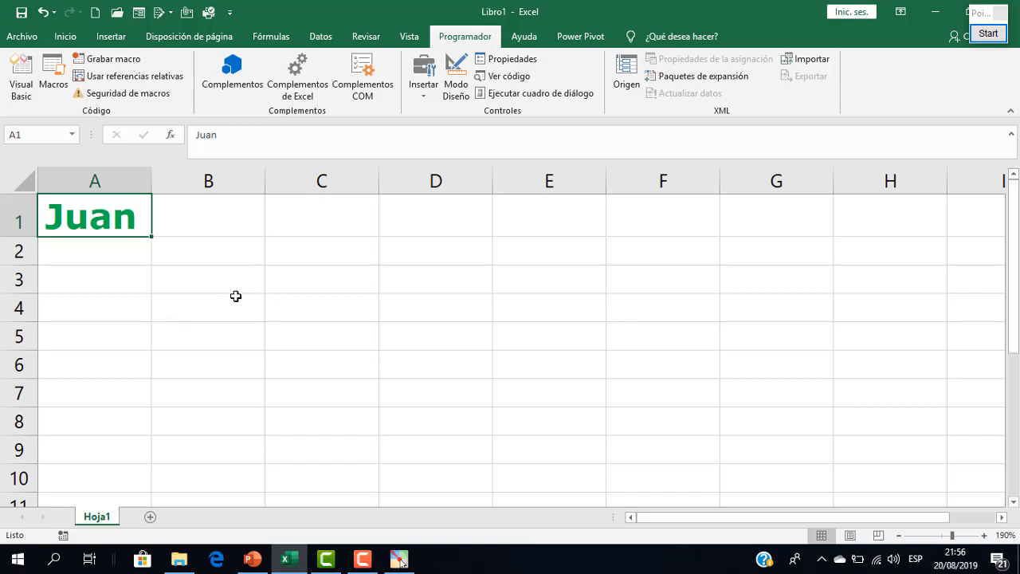
- Enter a sample first name in cell C3 and apply the recorded formatting macro to that cell
{"action": "left_click", "coordinate": [212, 302]}
{"action": "left_click", "coordinate": [332, 273]}
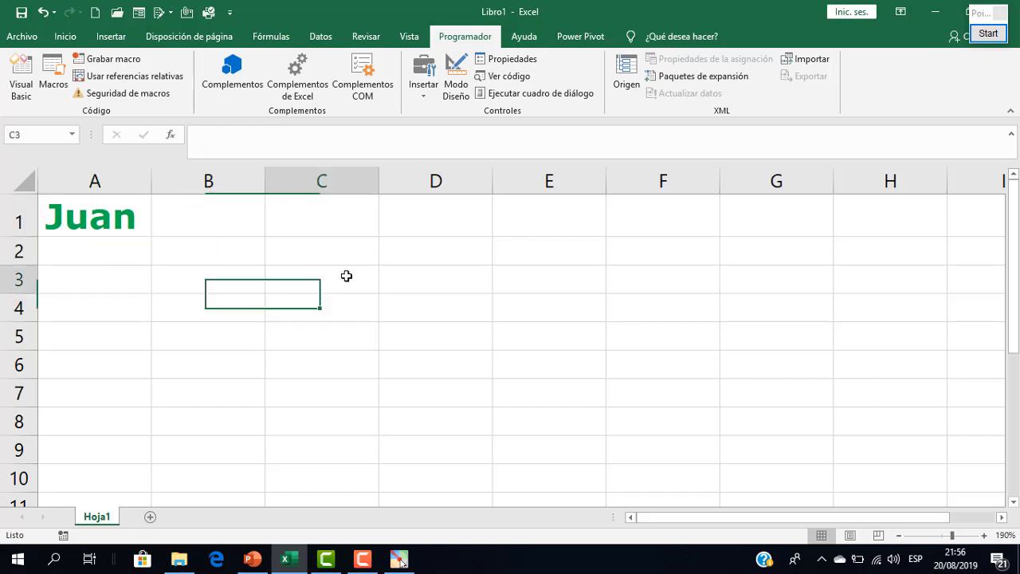
{"action": "left_click", "coordinate": [209, 248]}
{"action": "left_click", "coordinate": [200, 296]}
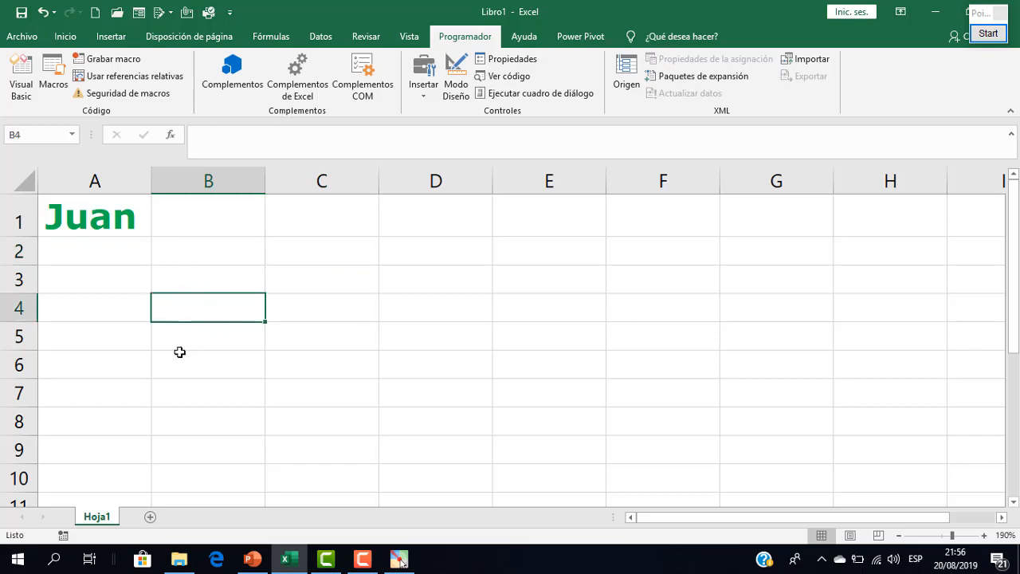
{"action": "left_click", "coordinate": [321, 285]}
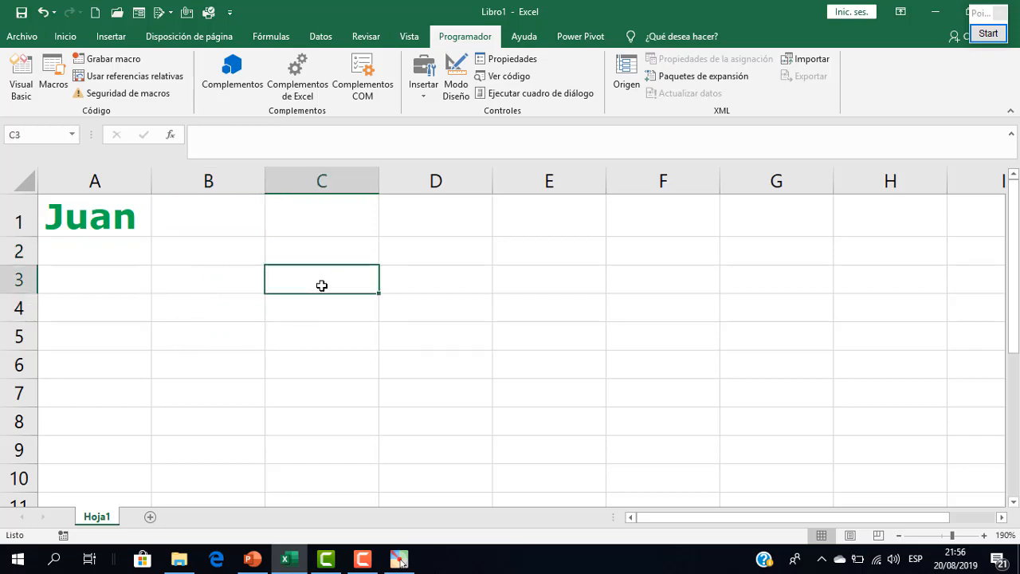
{"action": "type", "text": "María"}
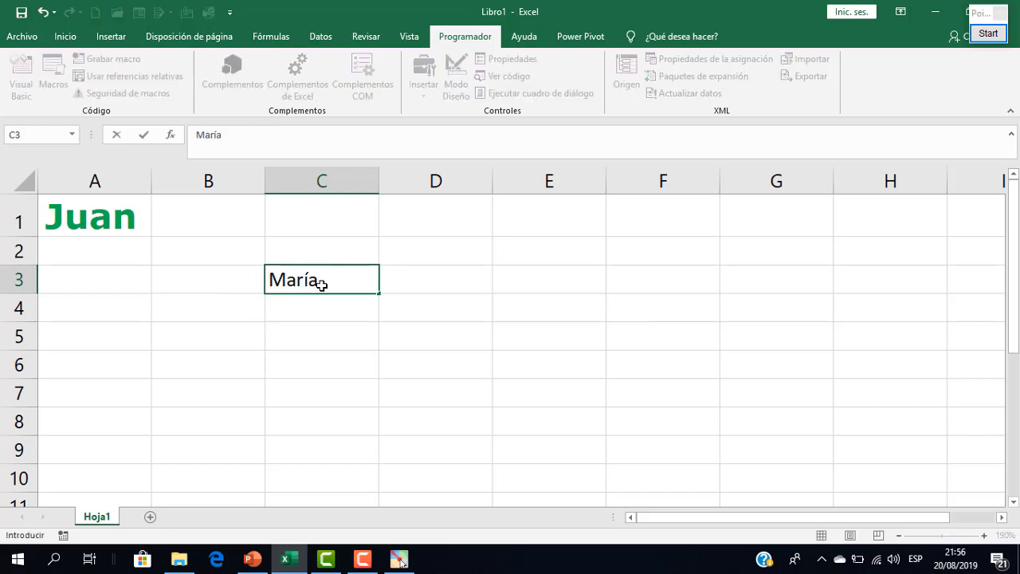
{"action": "key", "text": "Return"}
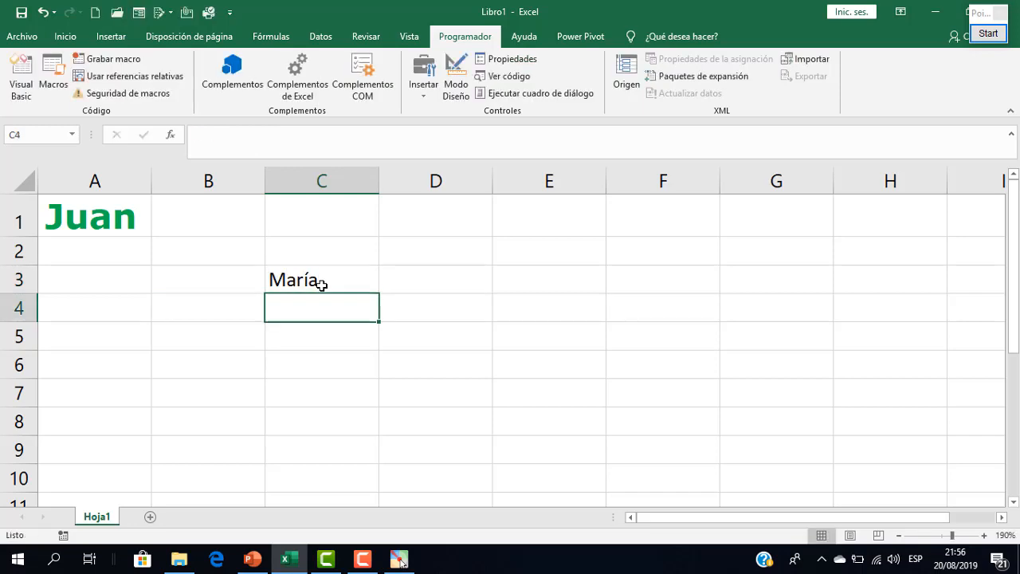
{"action": "left_click", "coordinate": [321, 285]}
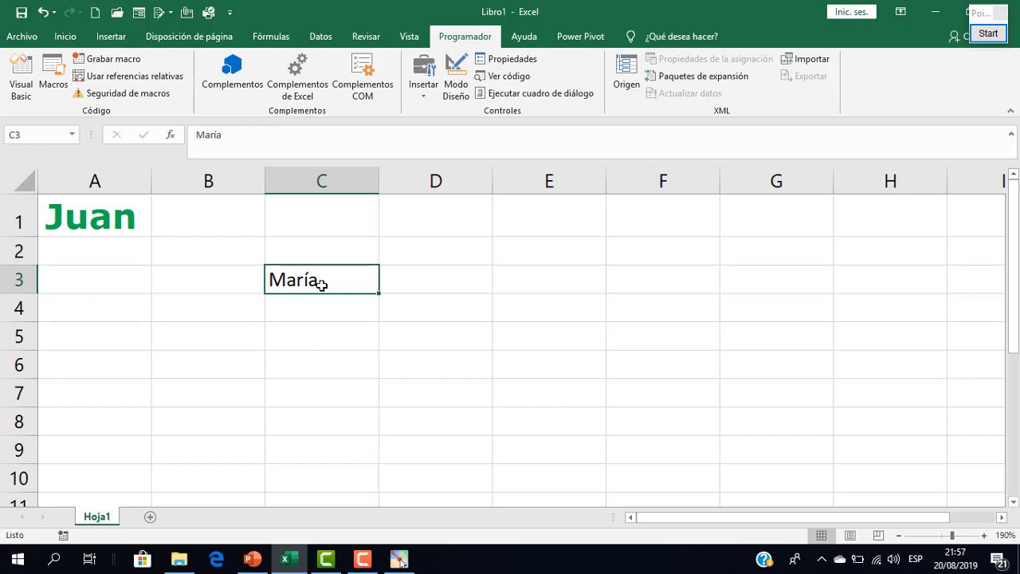
{"action": "left_click", "coordinate": [321, 285]}
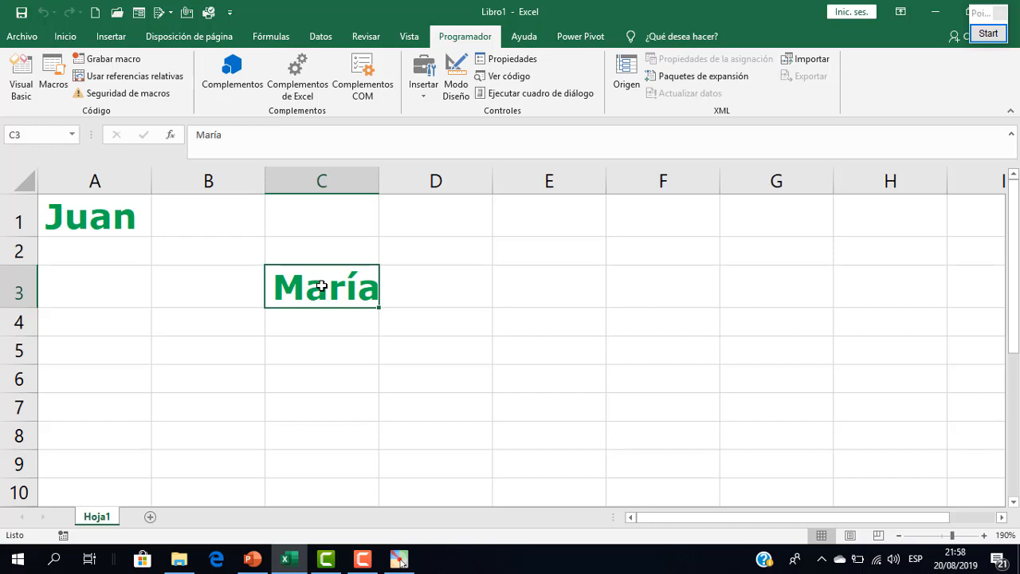
- Enter another sample first name in cell F3 and run the recorded formatting macro on it
{"action": "left_click", "coordinate": [677, 291]}
{"action": "type", "text": "Pedro"}
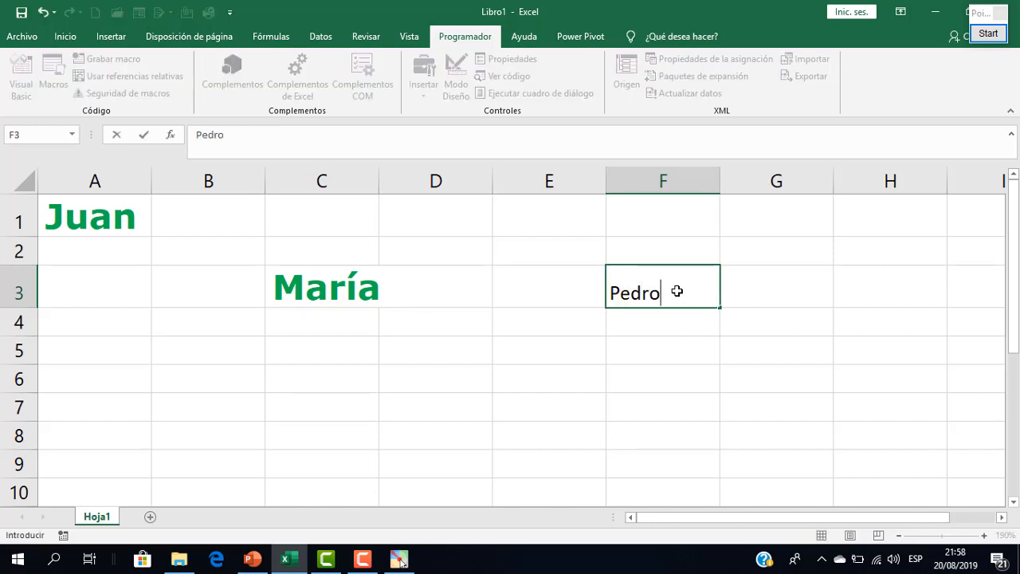
{"action": "key", "text": "Return"}
{"action": "left_click", "coordinate": [676, 300]}
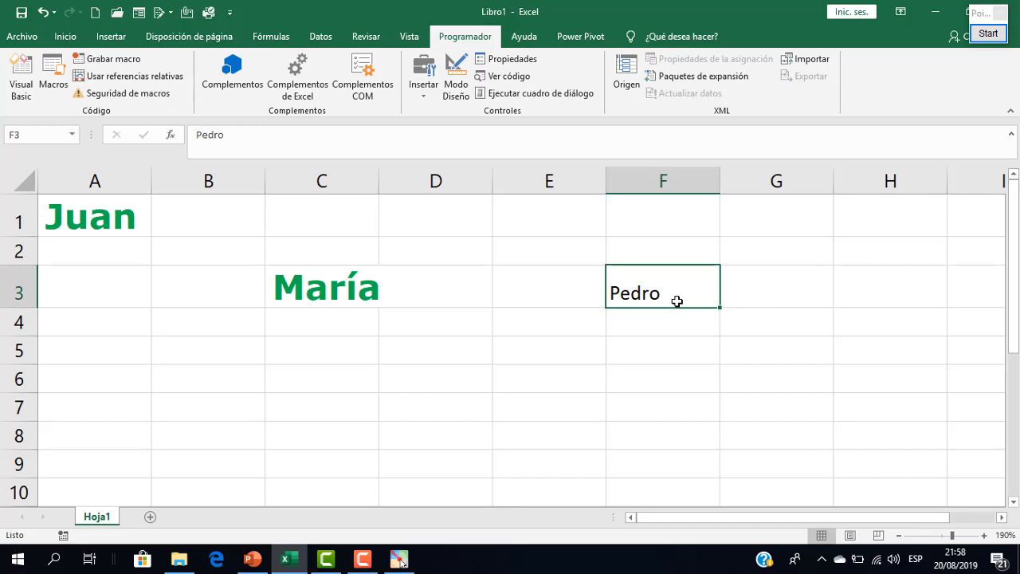
{"action": "key", "text": "ctrl+f"}
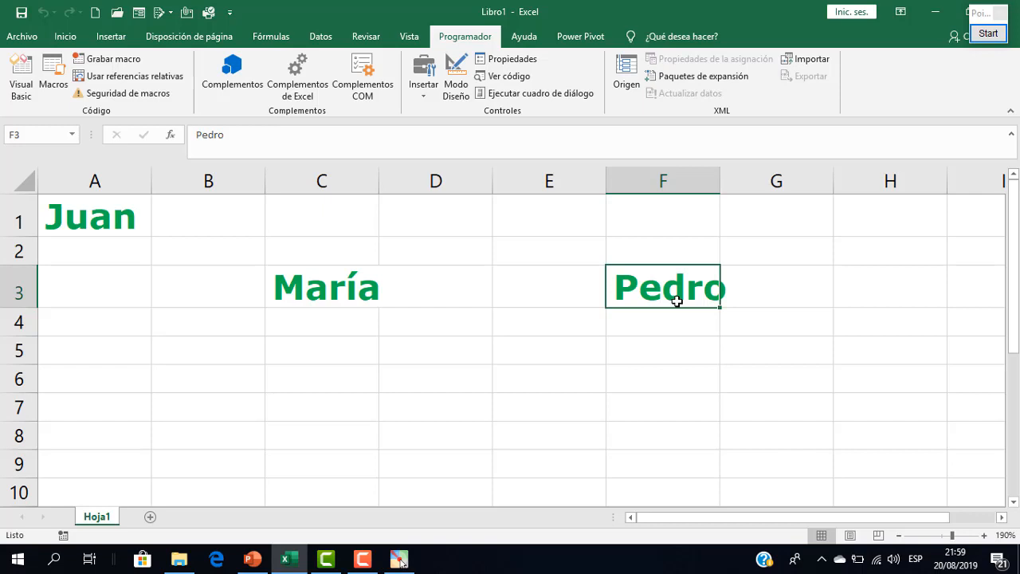
{"action": "left_click", "coordinate": [239, 258]}
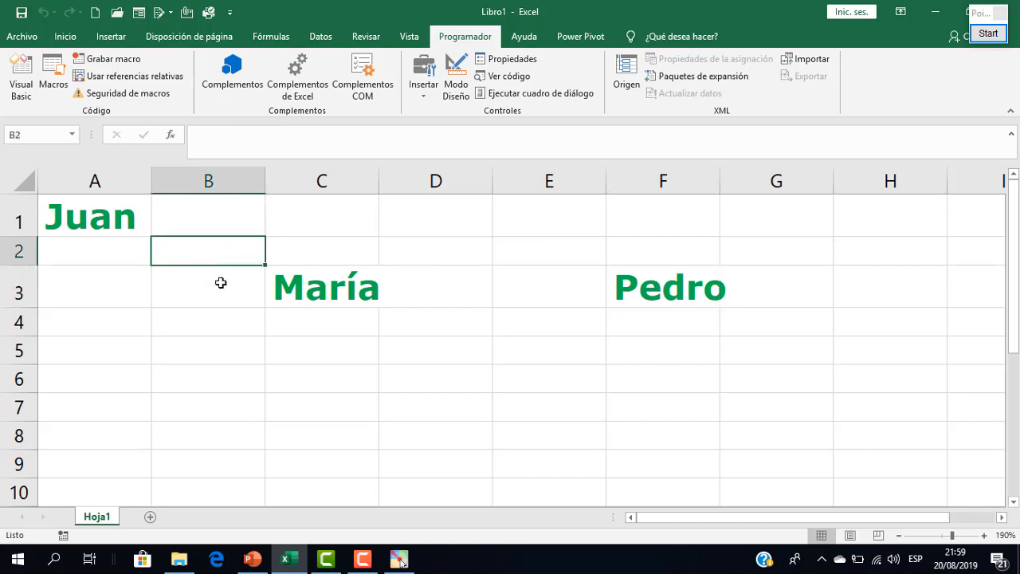
{"action": "left_click", "coordinate": [211, 313]}
{"action": "left_click", "coordinate": [409, 311]}
{"action": "left_click", "coordinate": [409, 286]}
{"action": "left_click", "coordinate": [337, 281]}
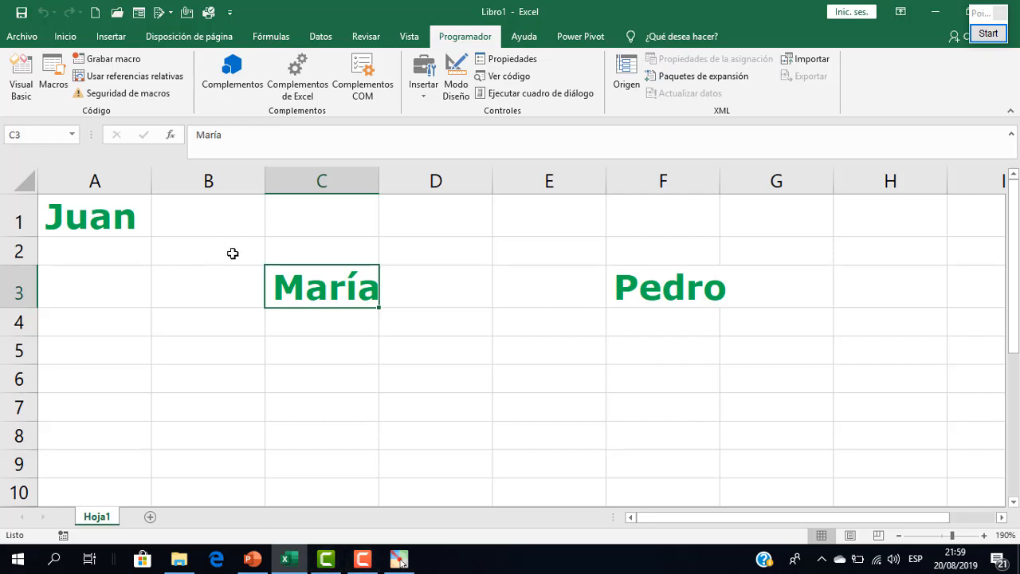
- Review the name, shortcut, storage location and description settings for recording a macro, and dismiss them without recording
{"action": "left_click", "coordinate": [127, 61]}
{"action": "left_click", "coordinate": [401, 235]}
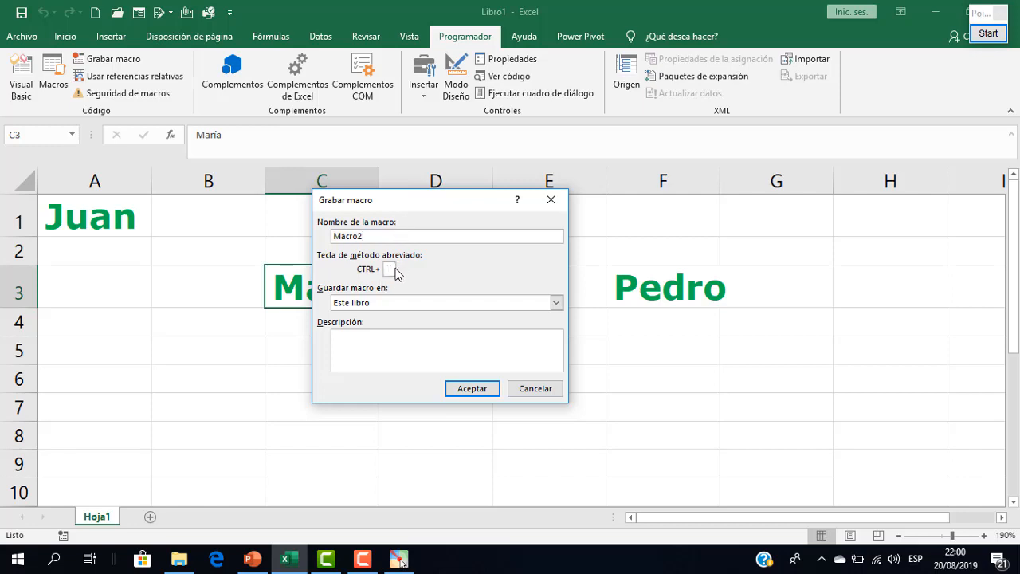
{"action": "left_click", "coordinate": [380, 302]}
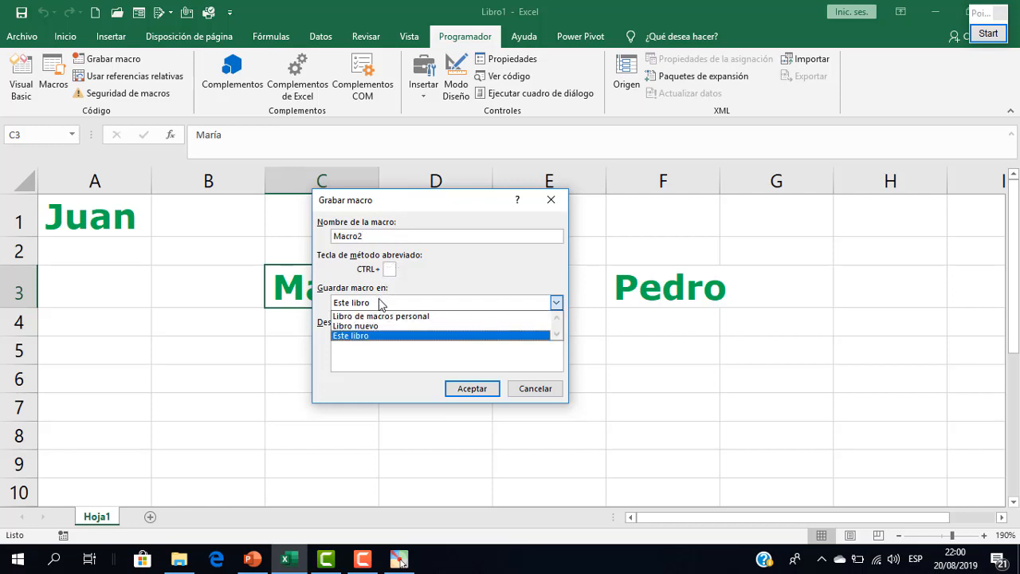
{"action": "left_click", "coordinate": [380, 302]}
{"action": "left_click", "coordinate": [364, 342]}
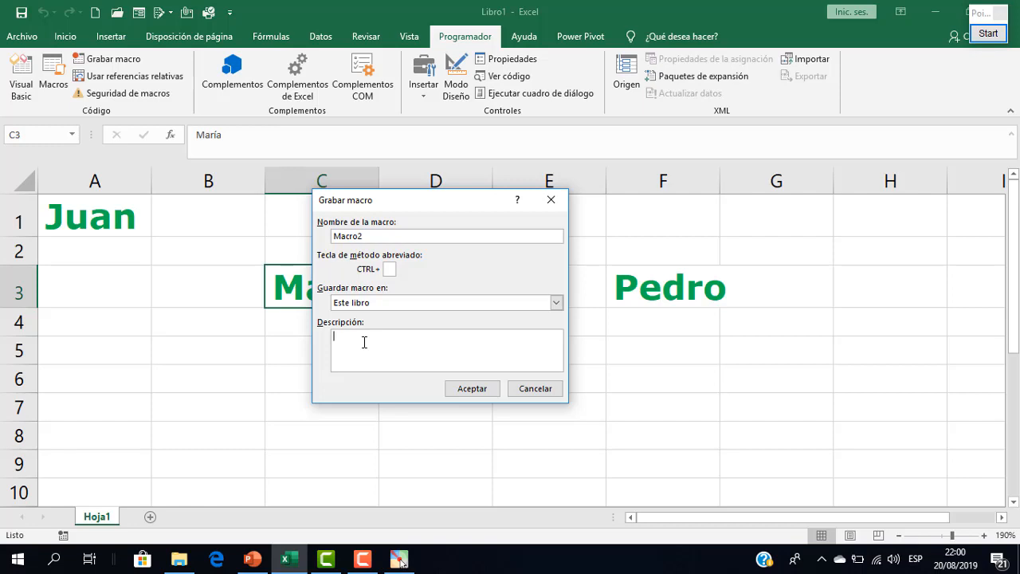
{"action": "left_click", "coordinate": [549, 390]}
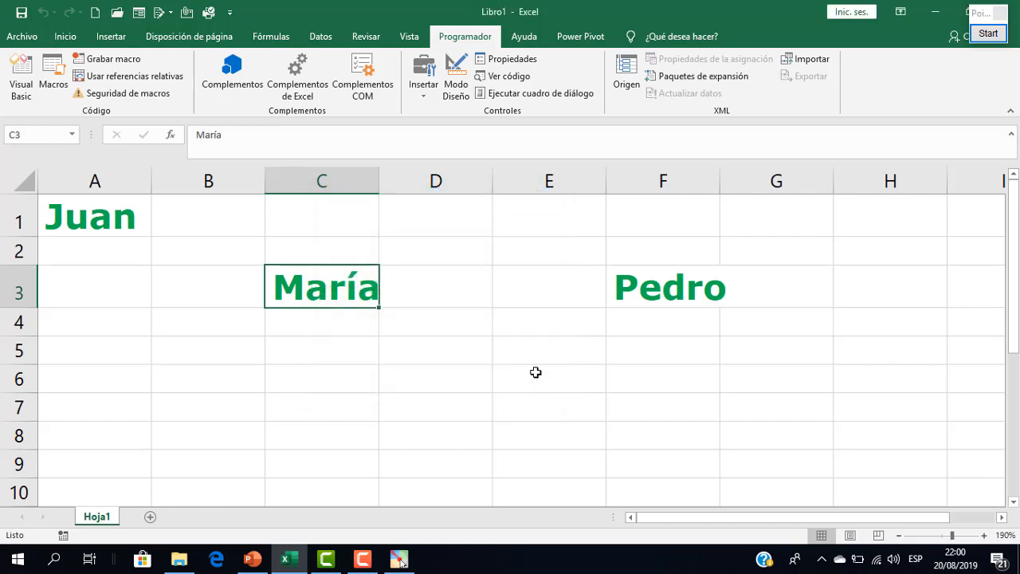
{"action": "left_click", "coordinate": [385, 346]}
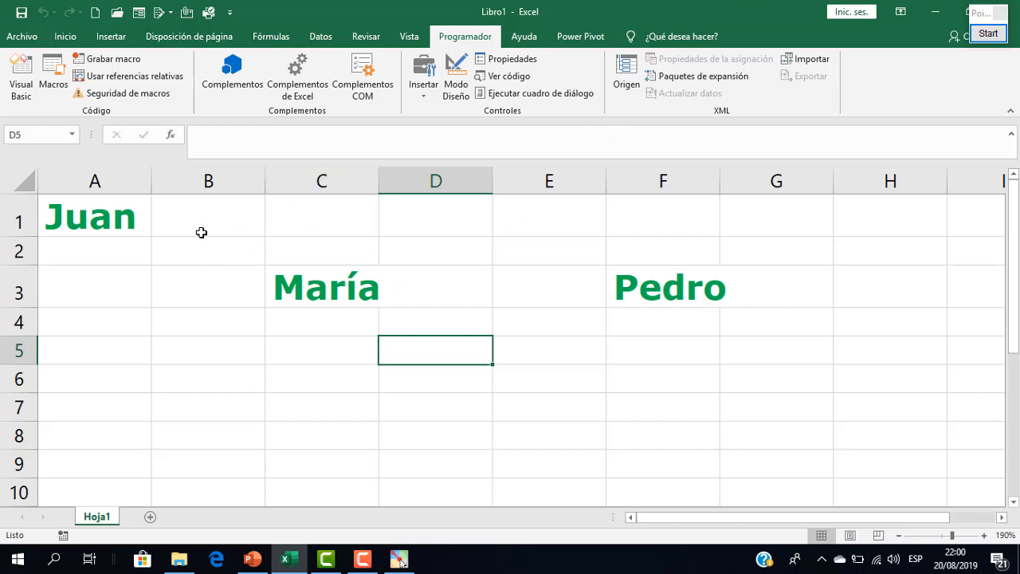
{"action": "left_click", "coordinate": [78, 36]}
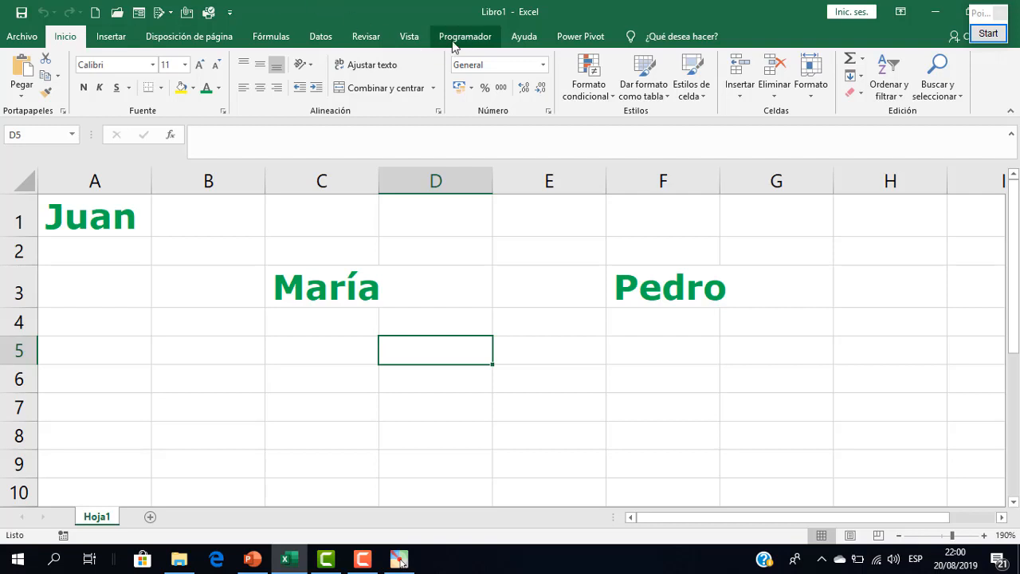
{"action": "left_click", "coordinate": [464, 37]}
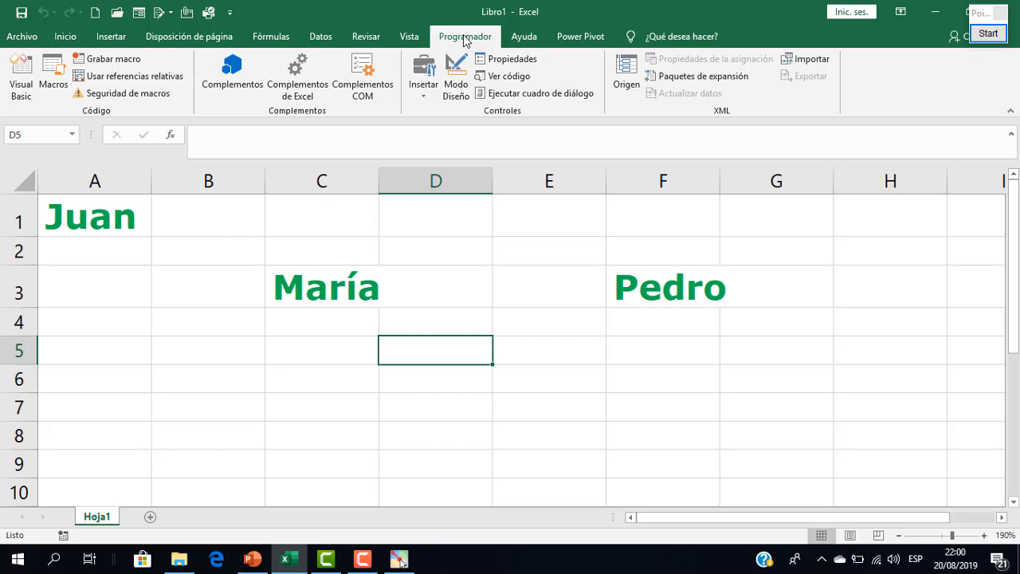
- Magnify the screen with the annotation tool to examine the macro commands in the Código group, and close the magnified view
{"action": "left_click", "coordinate": [987, 33]}
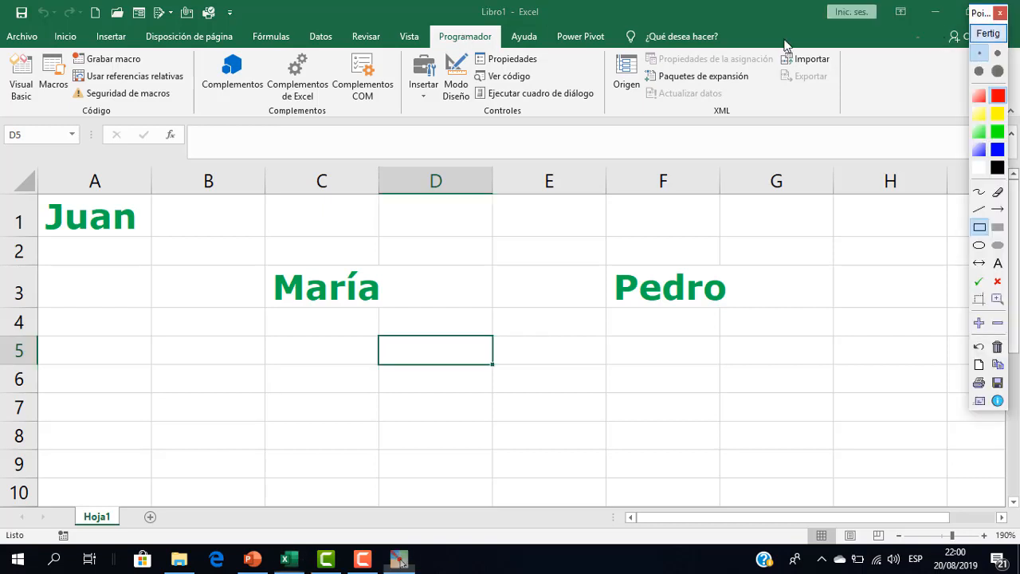
{"action": "left_click", "coordinate": [979, 322]}
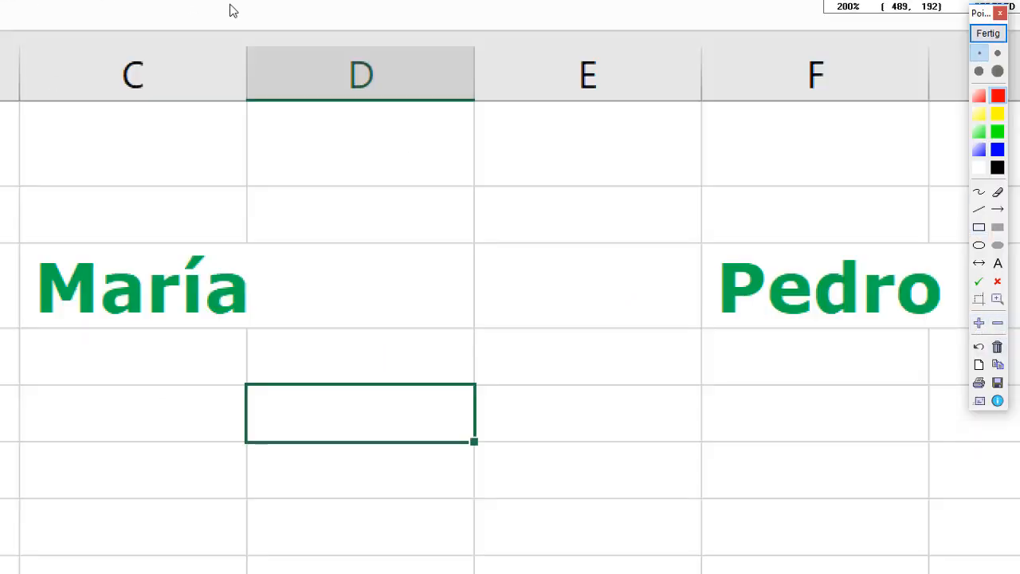
{"action": "scroll", "coordinate": [216, 95], "scroll_direction": "up", "scroll_amount": 3}
{"action": "scroll", "coordinate": [232, 135], "scroll_direction": "down", "scroll_amount": 3}
{"action": "left_click_drag", "start_coordinate": [298, 240], "coordinate": [596, 426]}
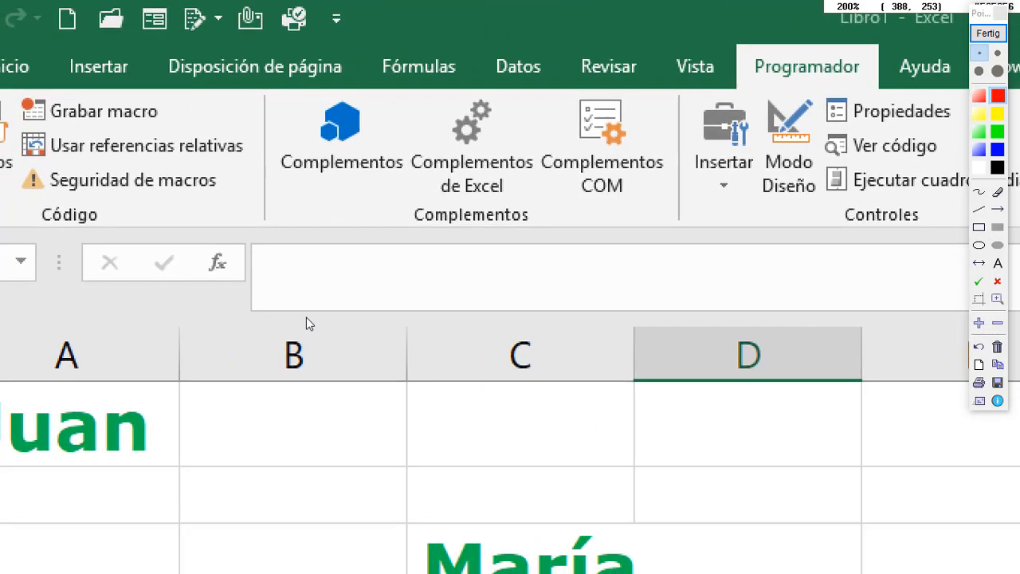
{"action": "left_click_drag", "start_coordinate": [231, 319], "coordinate": [502, 364]}
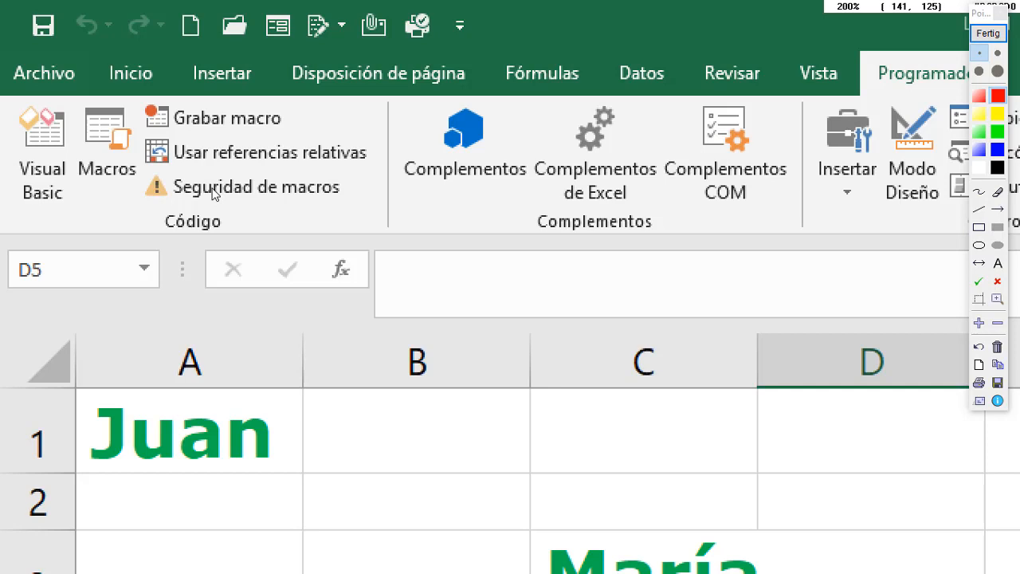
{"action": "left_click", "coordinate": [988, 34]}
- Set the macro security in the Centro de confianza to "Habilitar todas las macros" and accept the change
{"action": "left_click", "coordinate": [129, 97]}
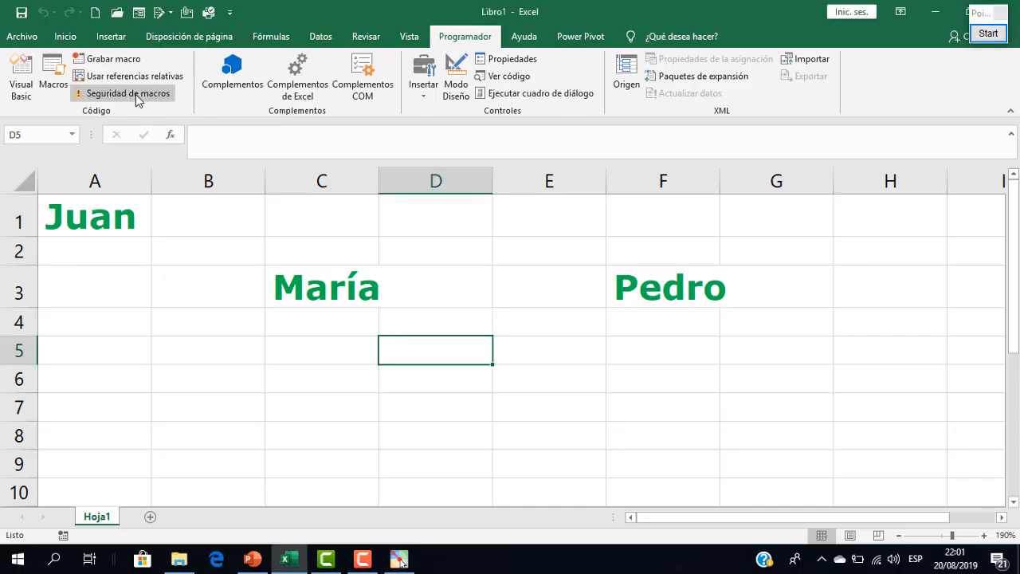
{"action": "left_click", "coordinate": [135, 95]}
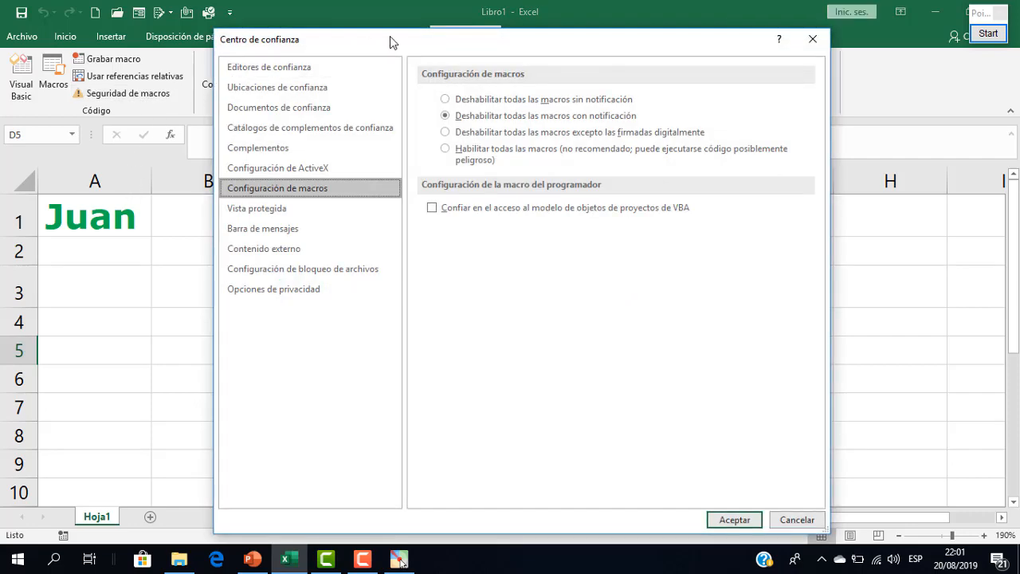
{"action": "left_click_drag", "start_coordinate": [372, 45], "coordinate": [292, 113]}
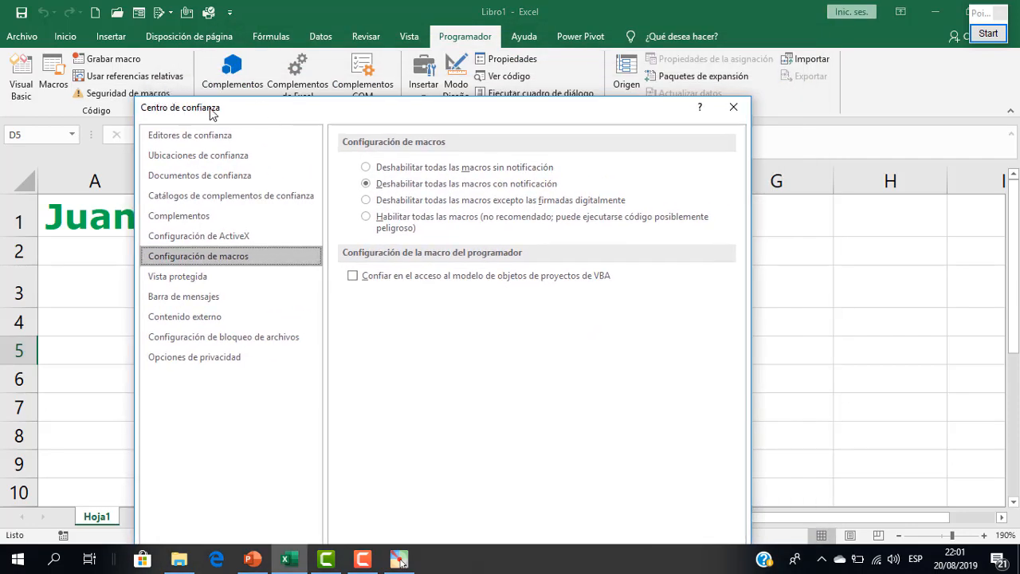
{"action": "left_click_drag", "start_coordinate": [212, 114], "coordinate": [249, 98]}
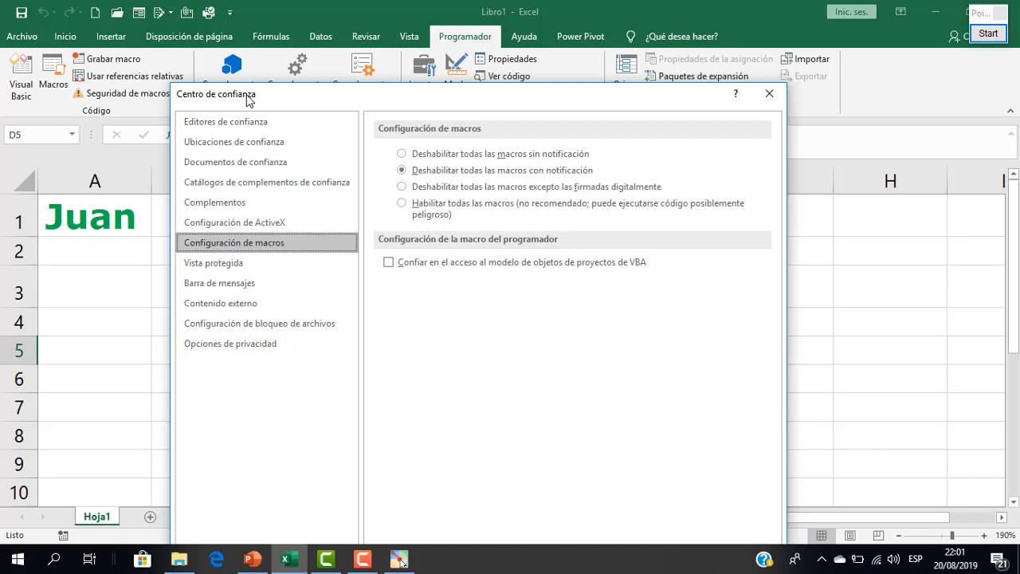
{"action": "left_click_drag", "start_coordinate": [285, 100], "coordinate": [271, 58]}
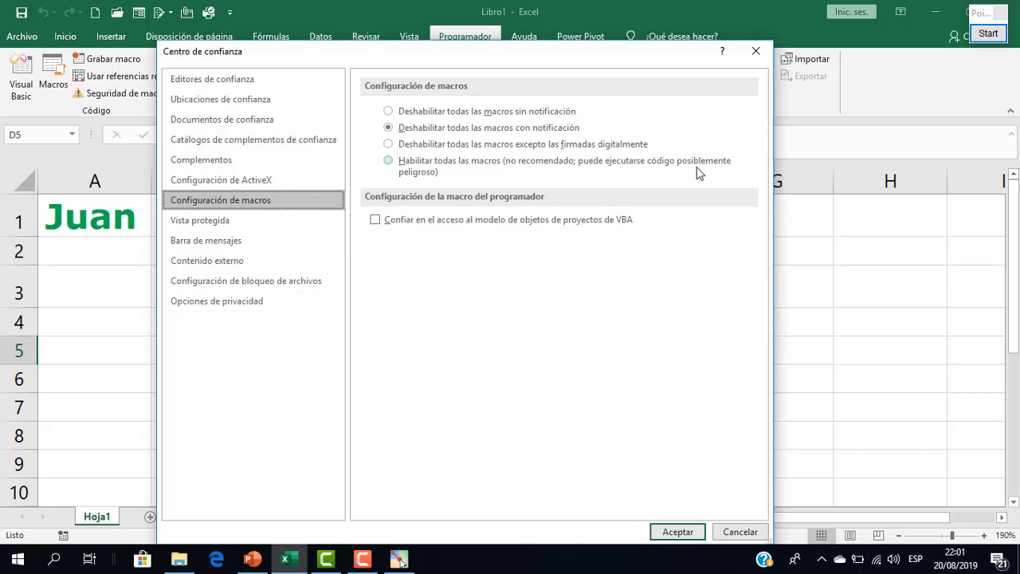
{"action": "left_click", "coordinate": [392, 169]}
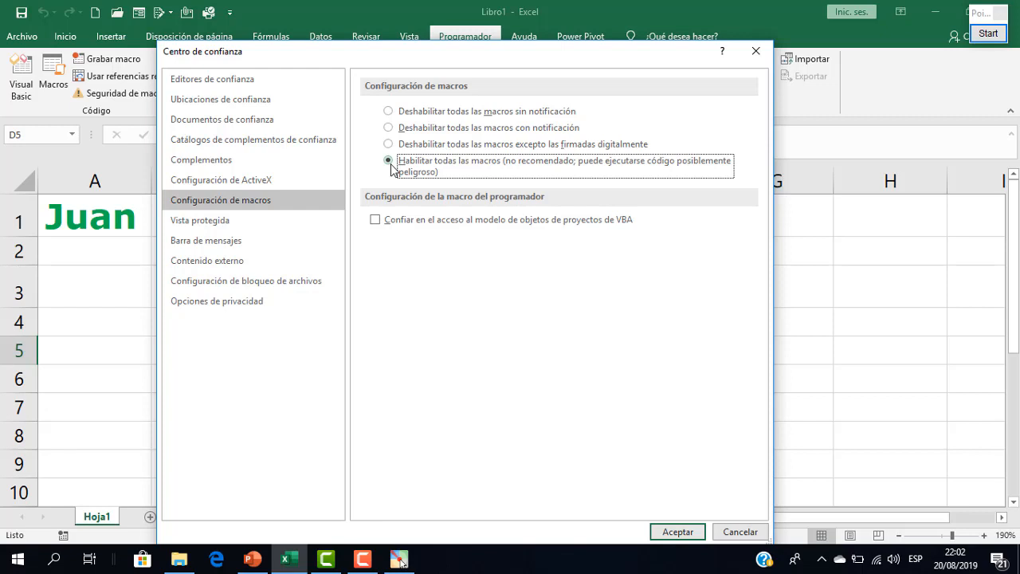
{"action": "left_click", "coordinate": [676, 532]}
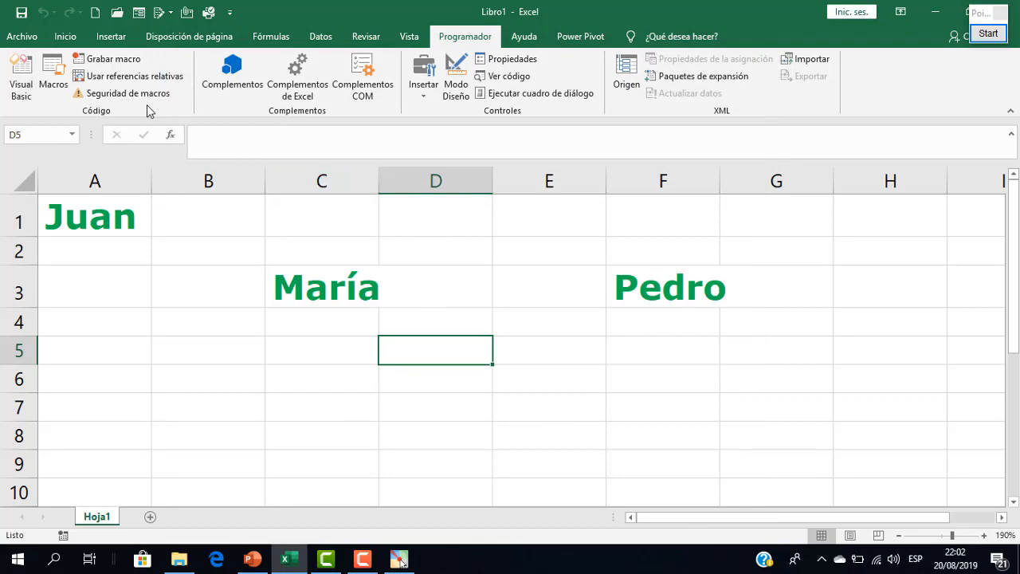
- Start saving the workbook under a new name in the SESIÓN 02 folder and magnify the file name and type fields
{"action": "left_click", "coordinate": [33, 38]}
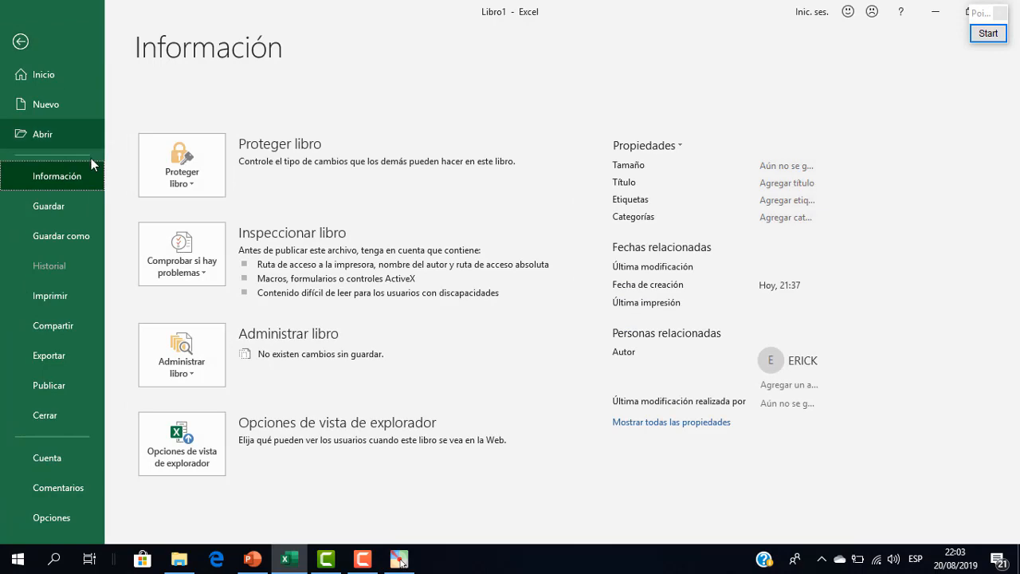
{"action": "left_click", "coordinate": [90, 234]}
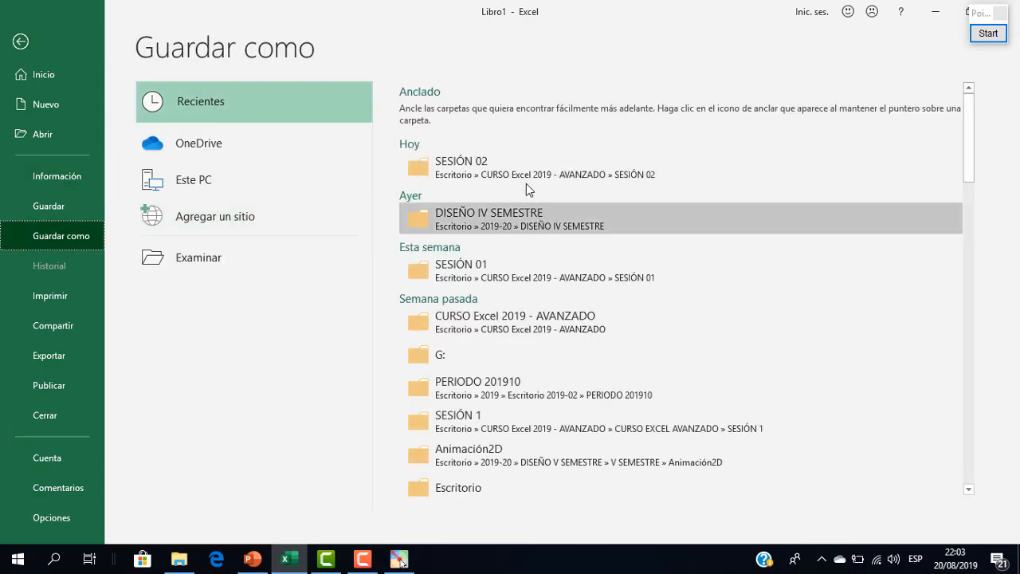
{"action": "left_click", "coordinate": [515, 169]}
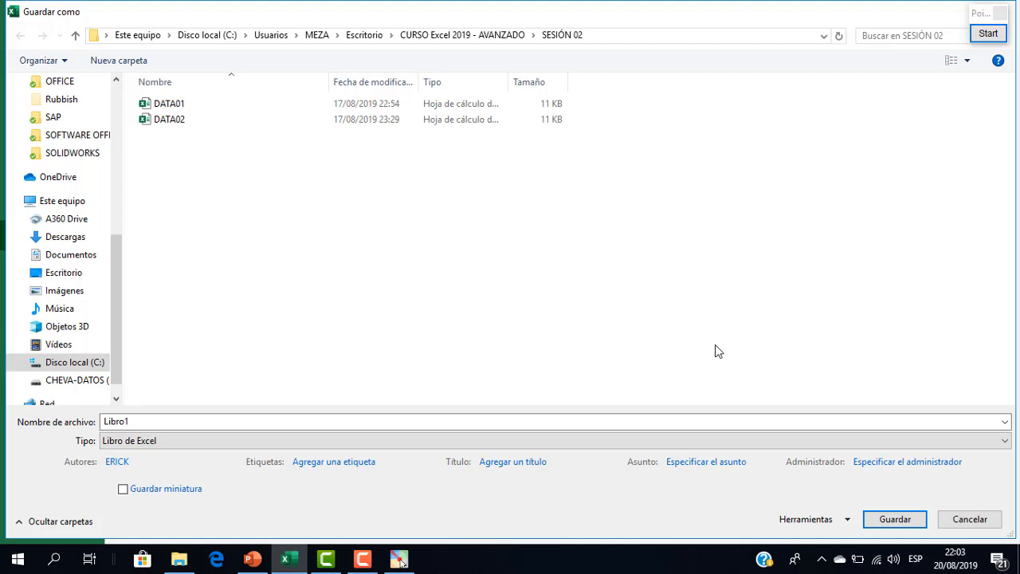
{"action": "left_click", "coordinate": [989, 33]}
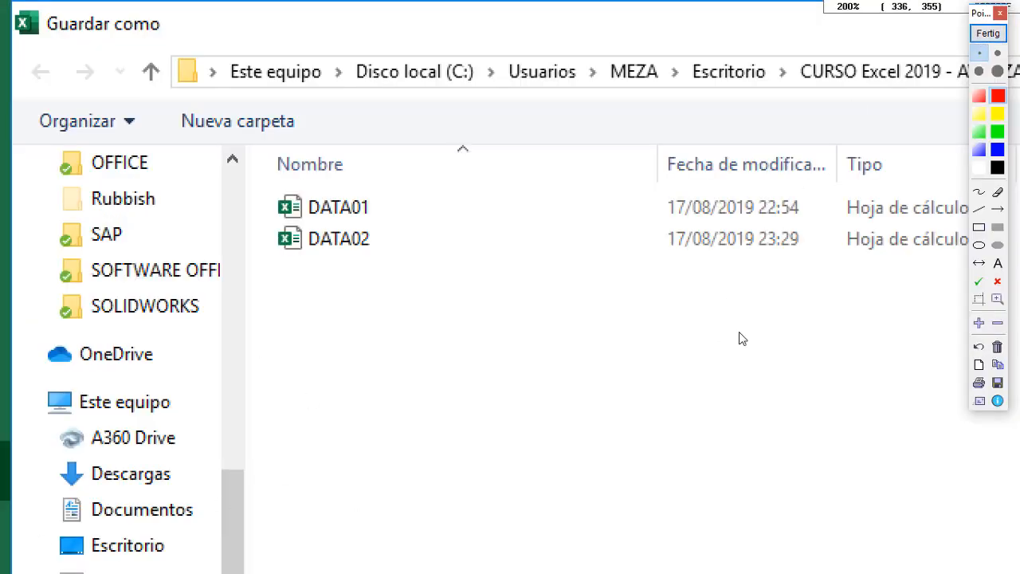
{"action": "left_click_drag", "start_coordinate": [690, 370], "coordinate": [690, 30]}
{"action": "left_click_drag", "start_coordinate": [502, 386], "coordinate": [457, 218]}
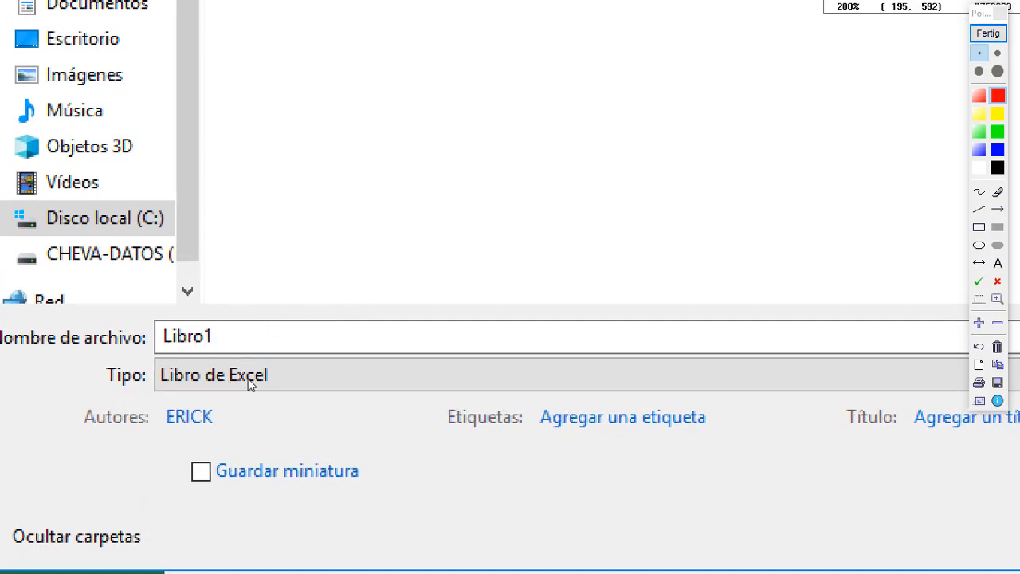
{"action": "left_click", "coordinate": [987, 32]}
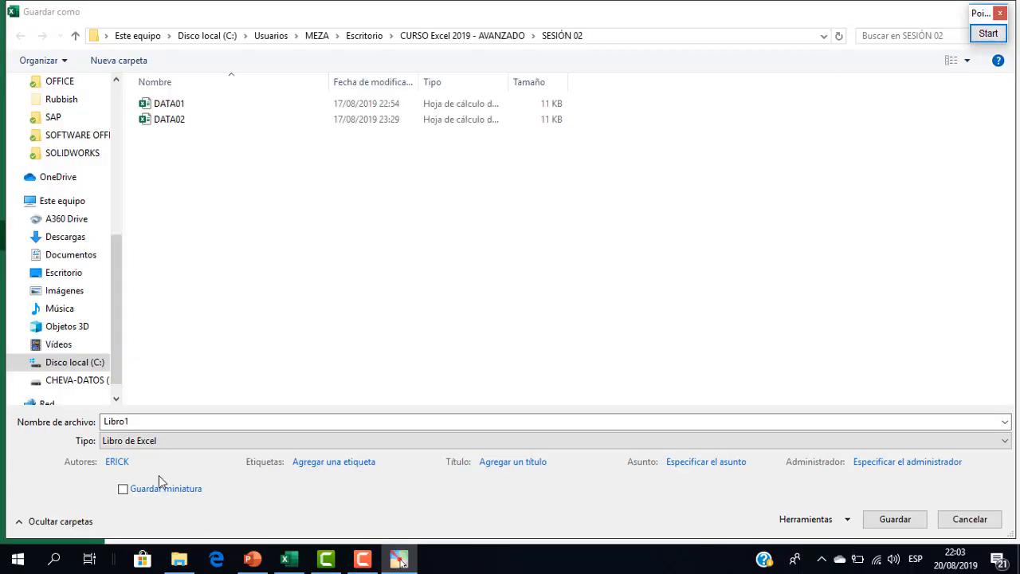
- Enter Ejercicio01-Macro as the file name for the workbook being saved
{"action": "left_click", "coordinate": [180, 424]}
{"action": "type", "text": "M"}
{"action": "key", "text": "BackSpace"}
{"action": "type", "text": "Eje"}
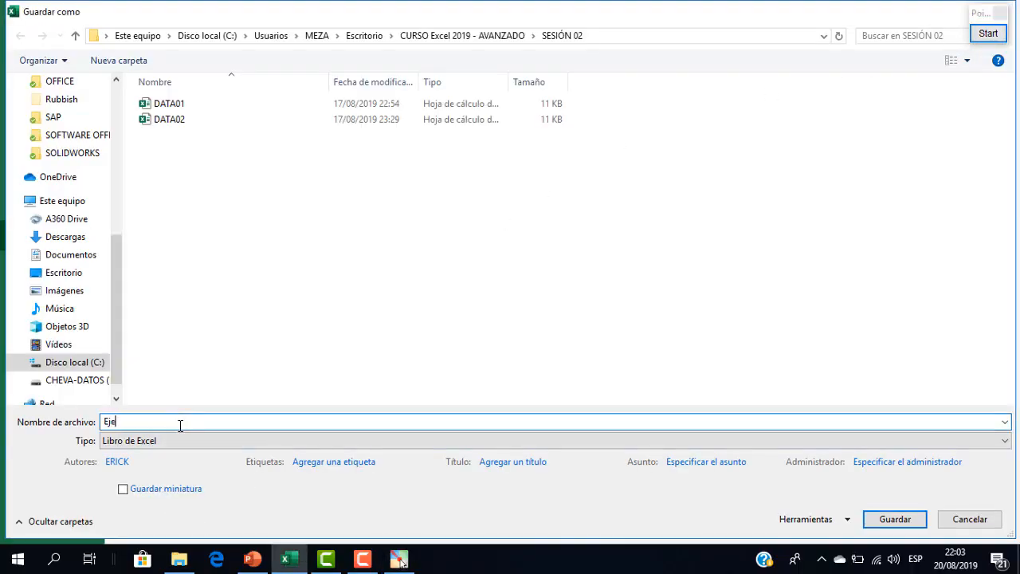
{"action": "type", "text": "rcicio01-Macro"}
- Set the file type to "Libro de Excel habilitado para macros" and save the workbook
{"action": "left_click", "coordinate": [183, 444]}
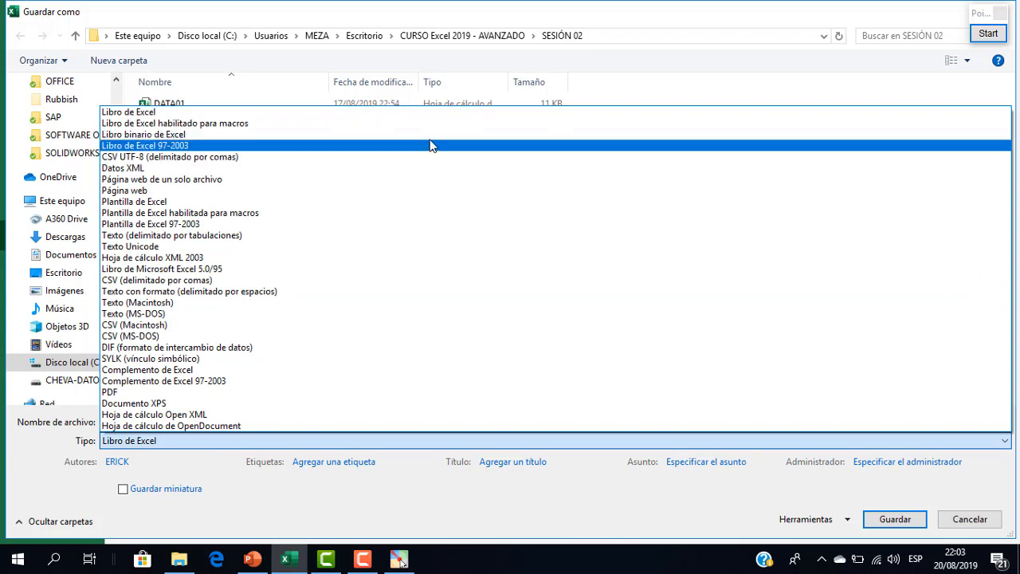
{"action": "key", "text": "Up"}
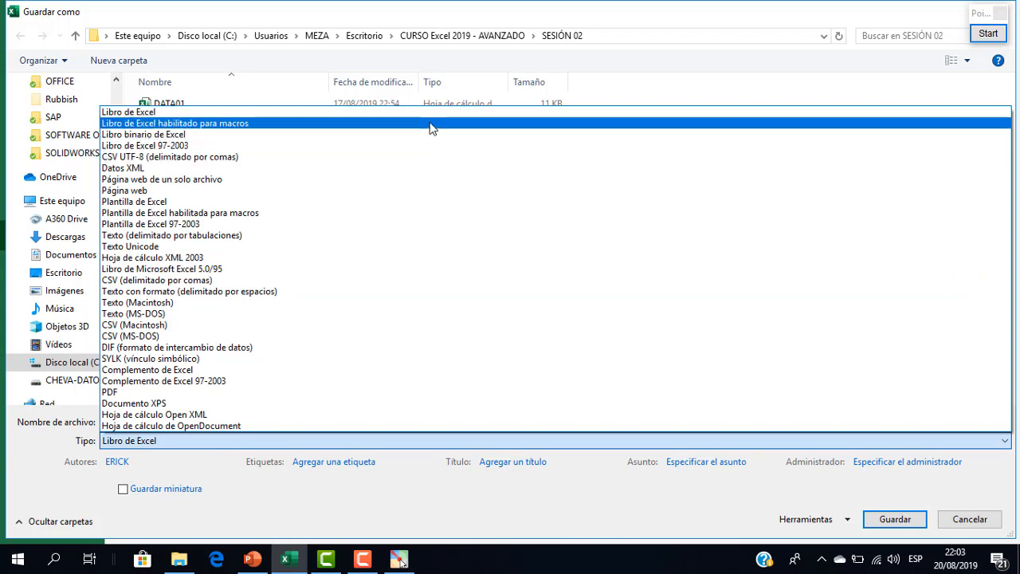
{"action": "left_click", "coordinate": [430, 128]}
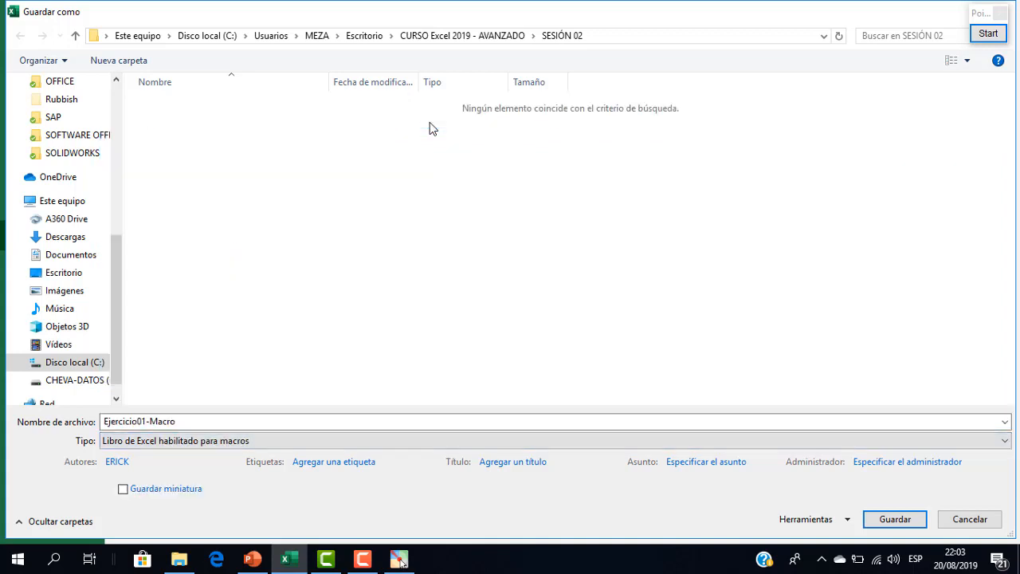
{"action": "left_click", "coordinate": [999, 37]}
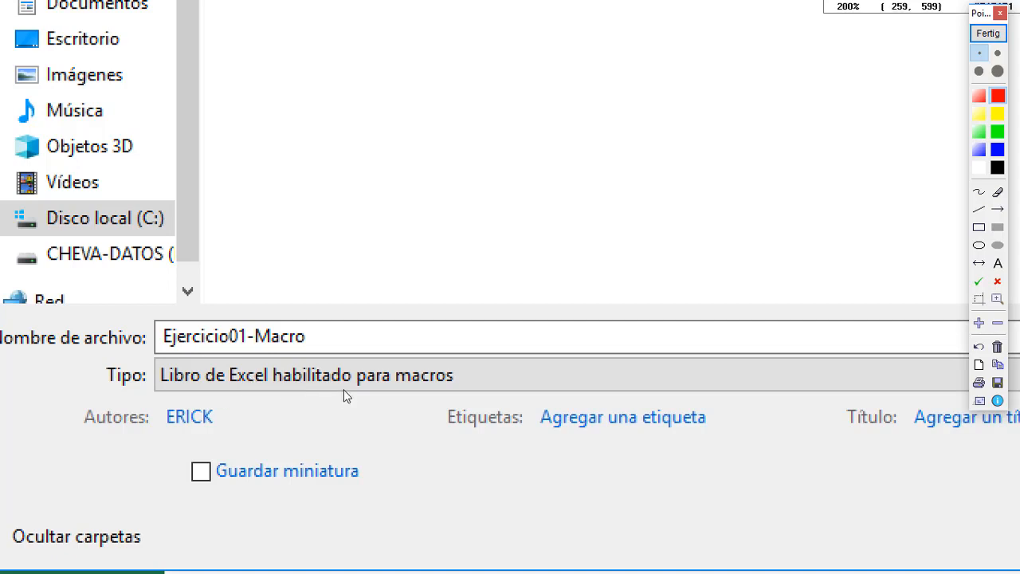
{"action": "left_click", "coordinate": [989, 34]}
{"action": "left_click", "coordinate": [895, 519]}
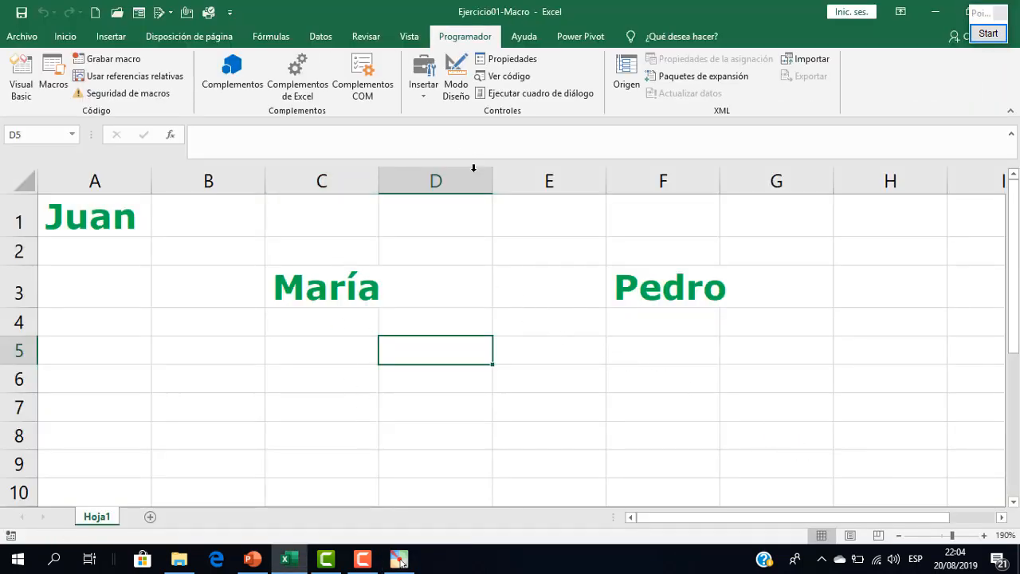
- Switch to the SESIÓN 02 folder in File Explorer and widen the Tipo column to examine the saved file's type under magnification
{"action": "left_click", "coordinate": [179, 558]}
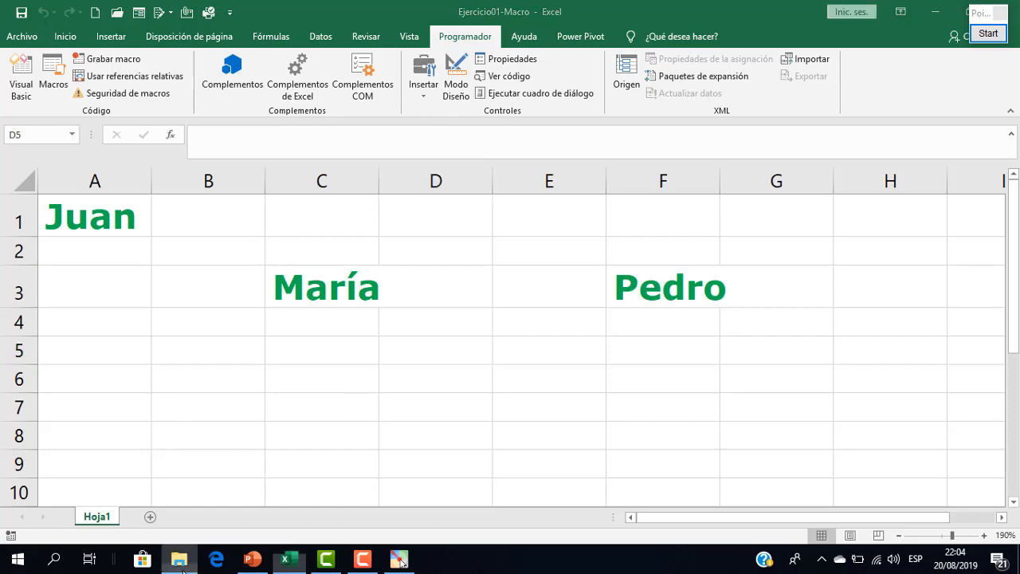
{"action": "left_click", "coordinate": [254, 276]}
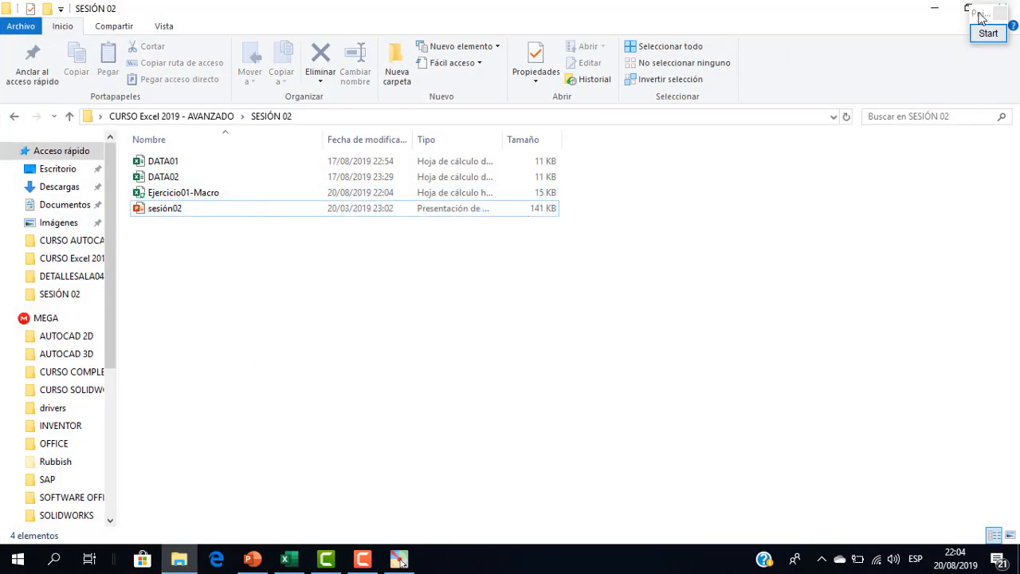
{"action": "left_click", "coordinate": [988, 35]}
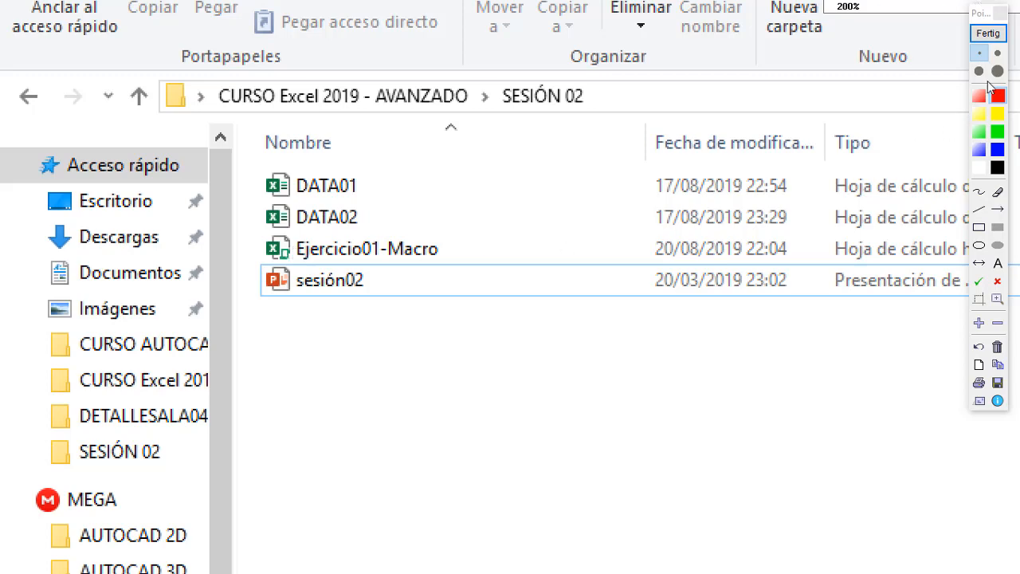
{"action": "left_click", "coordinate": [989, 33]}
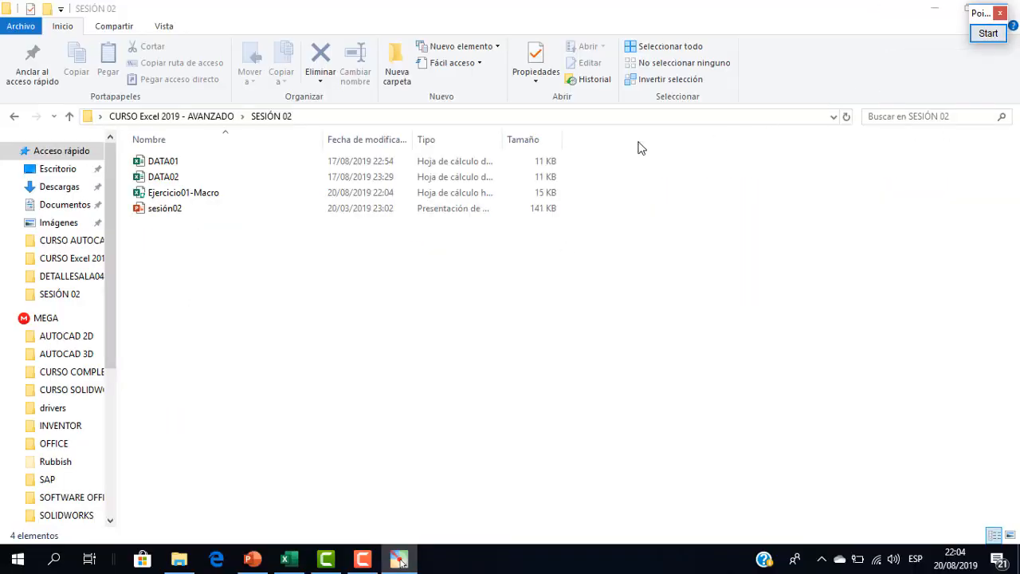
{"action": "left_click_drag", "start_coordinate": [500, 137], "coordinate": [660, 141]}
{"action": "left_click", "coordinate": [988, 34]}
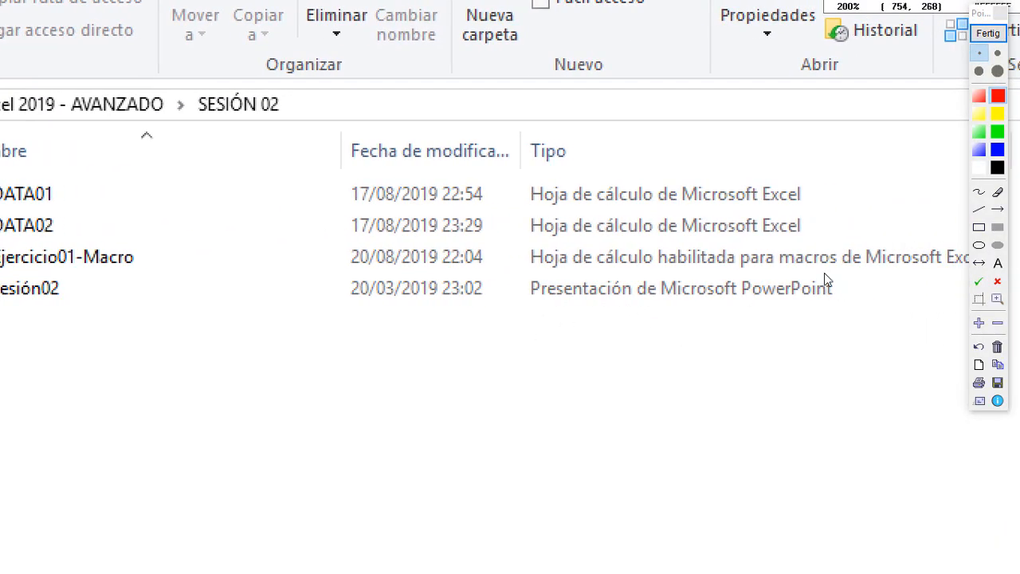
{"action": "left_click", "coordinate": [993, 37]}
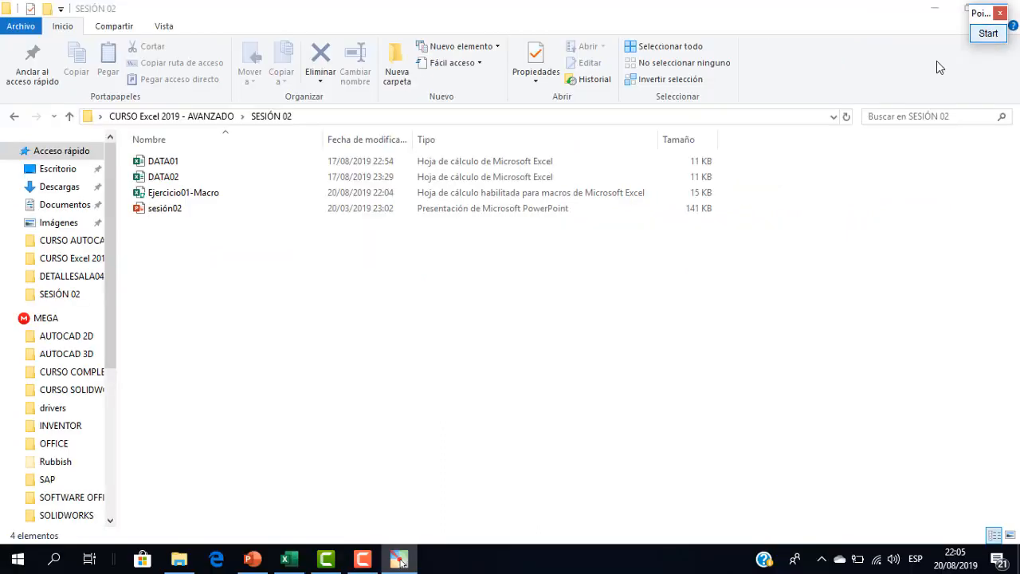
- Switch to Excel, close the workbook, and reopen Ejercicio01-Macro from the SESIÓN 02 folder in a maximized window
{"action": "left_click", "coordinate": [289, 560]}
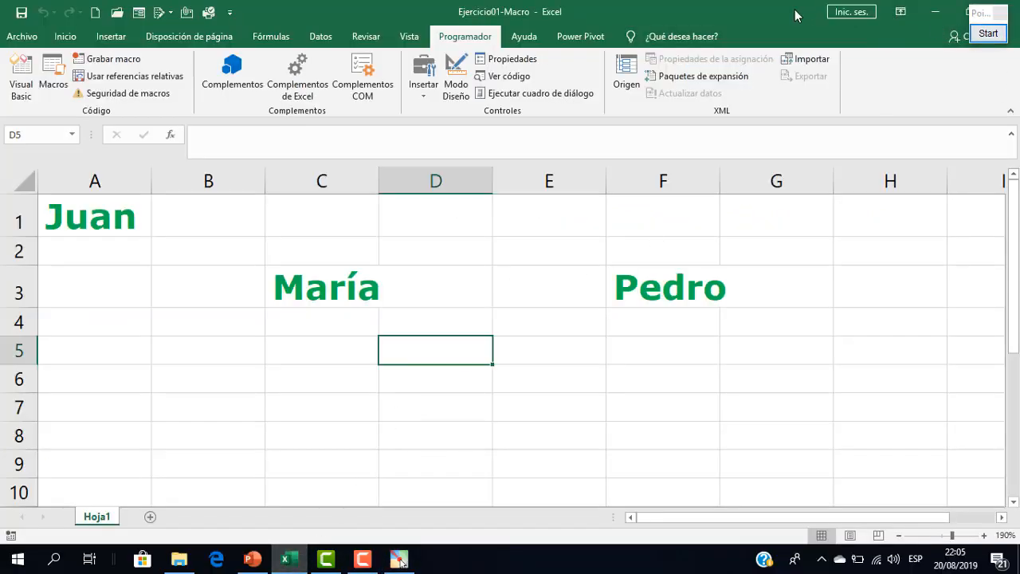
{"action": "double_click", "coordinate": [759, 17]}
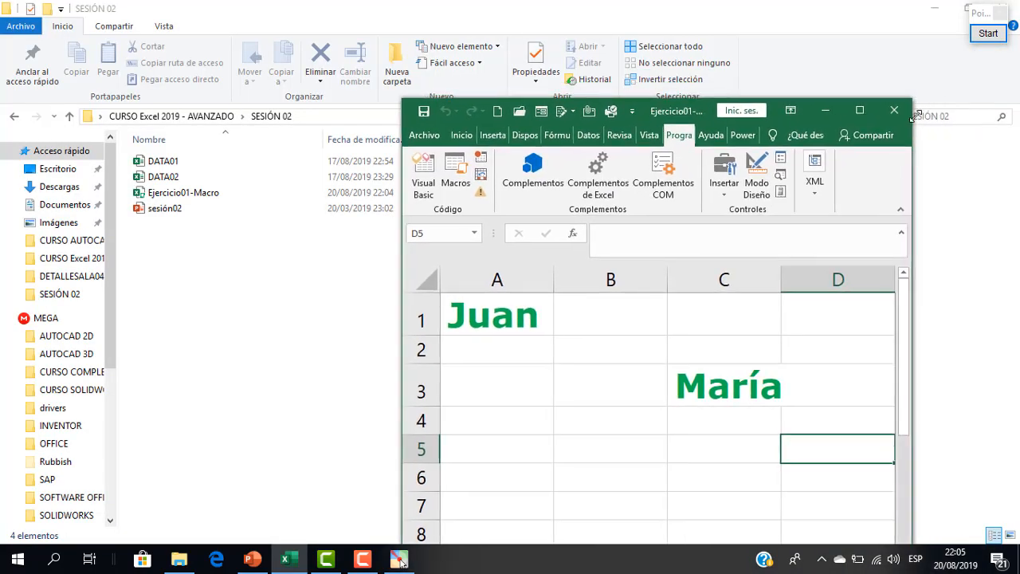
{"action": "left_click", "coordinate": [893, 107]}
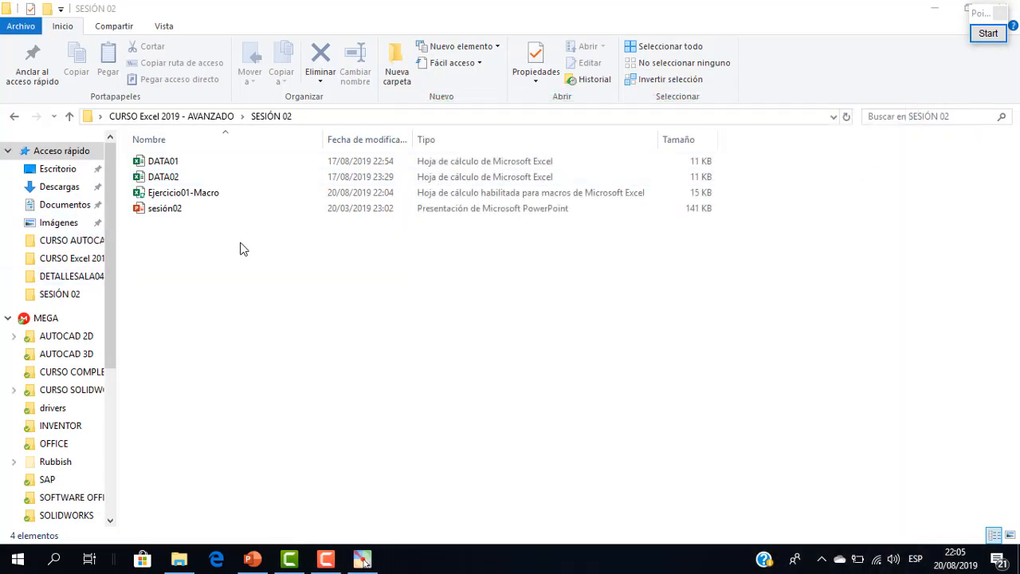
{"action": "left_click", "coordinate": [210, 197]}
{"action": "double_click", "coordinate": [210, 196]}
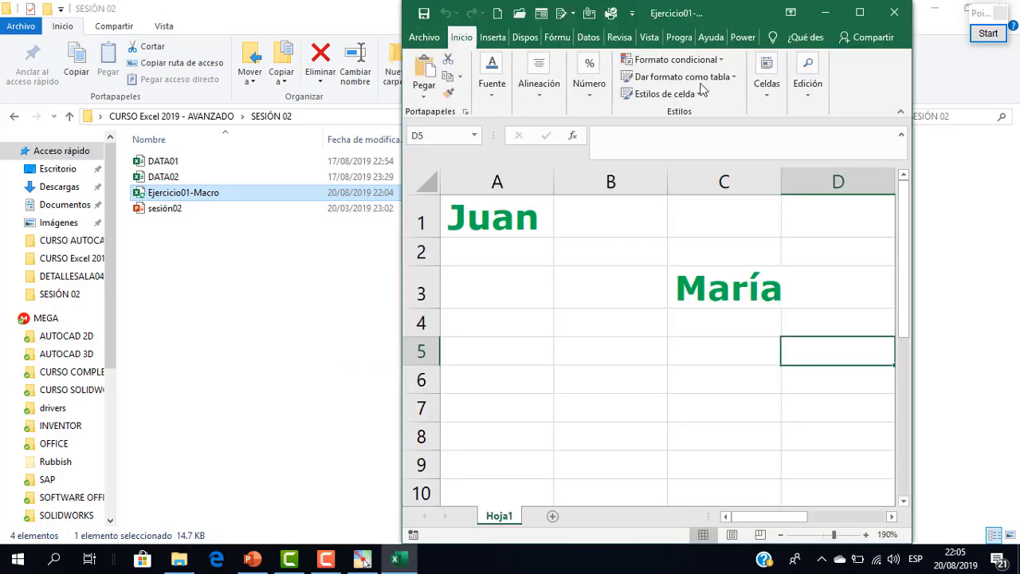
{"action": "left_click", "coordinate": [859, 13]}
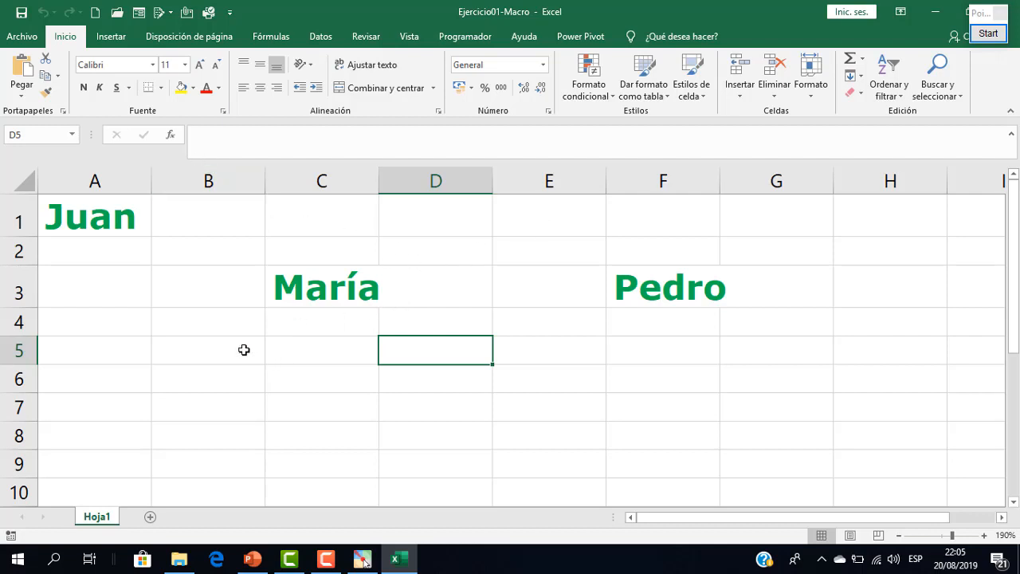
- Enter another sample first name in cell B5 and apply the recorded formatting macro to it
{"action": "left_click", "coordinate": [218, 354]}
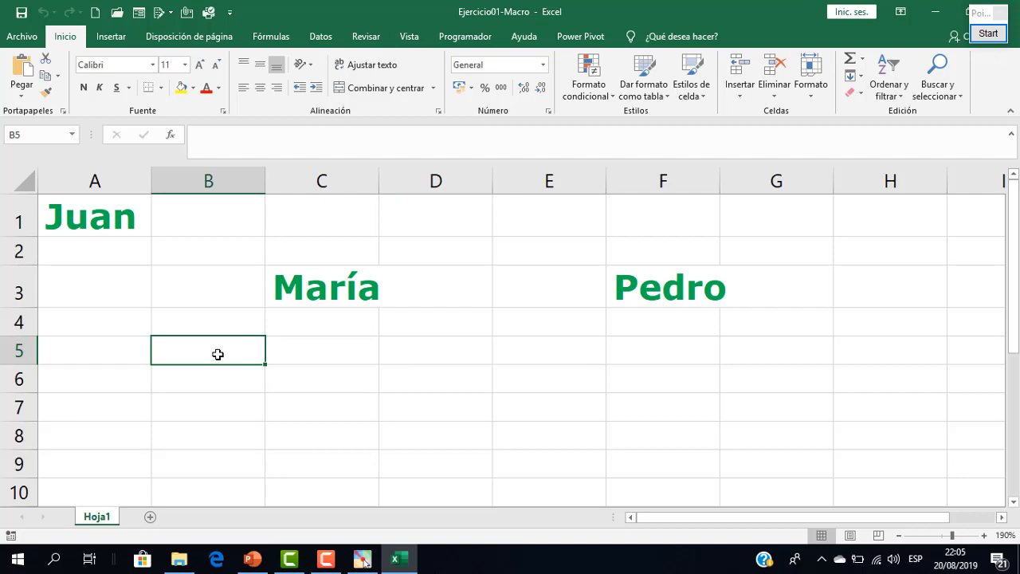
{"action": "type", "text": "Rosa"}
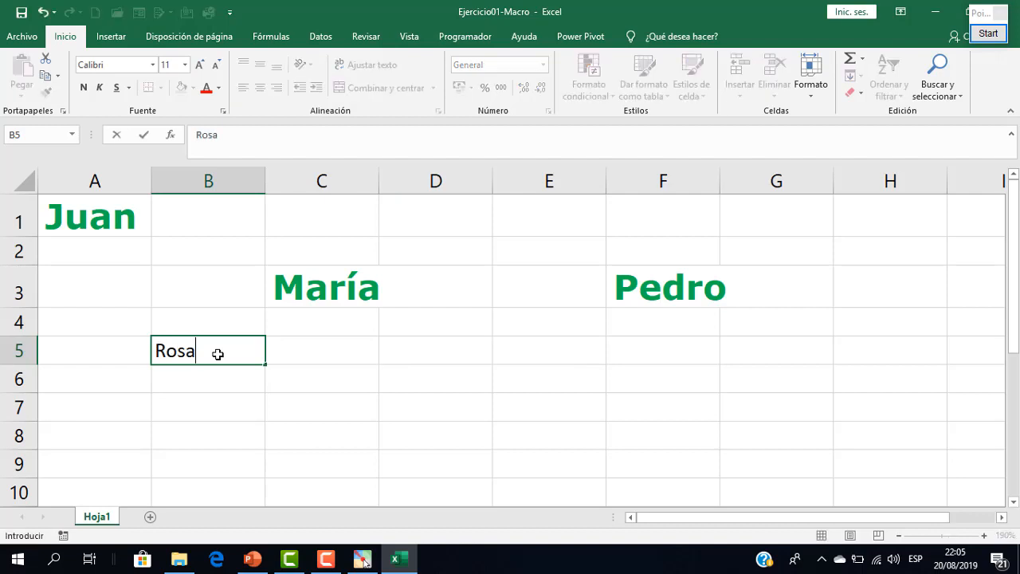
{"action": "key", "text": "Return"}
{"action": "left_click", "coordinate": [218, 354]}
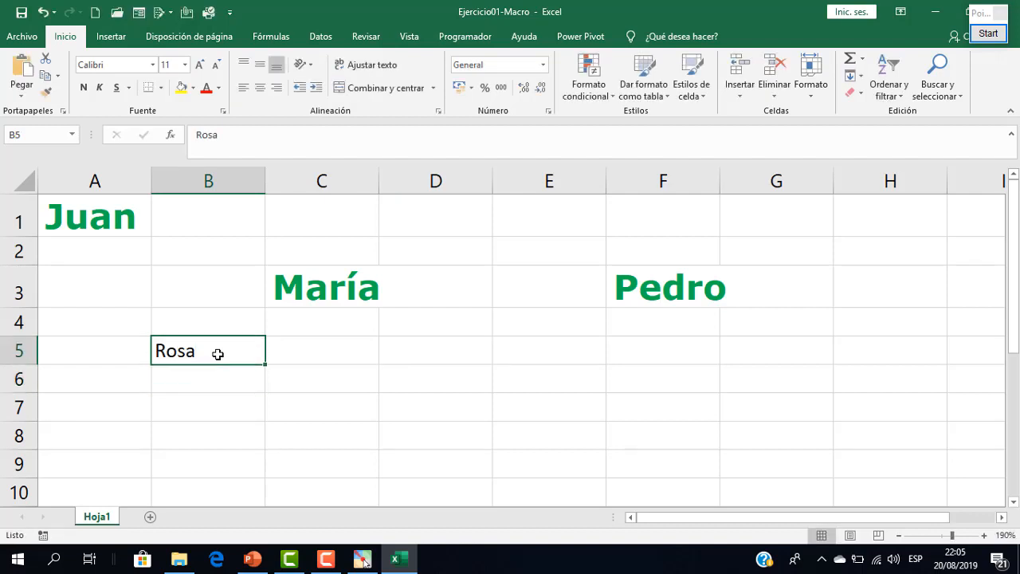
{"action": "key", "text": "ctrl+f"}
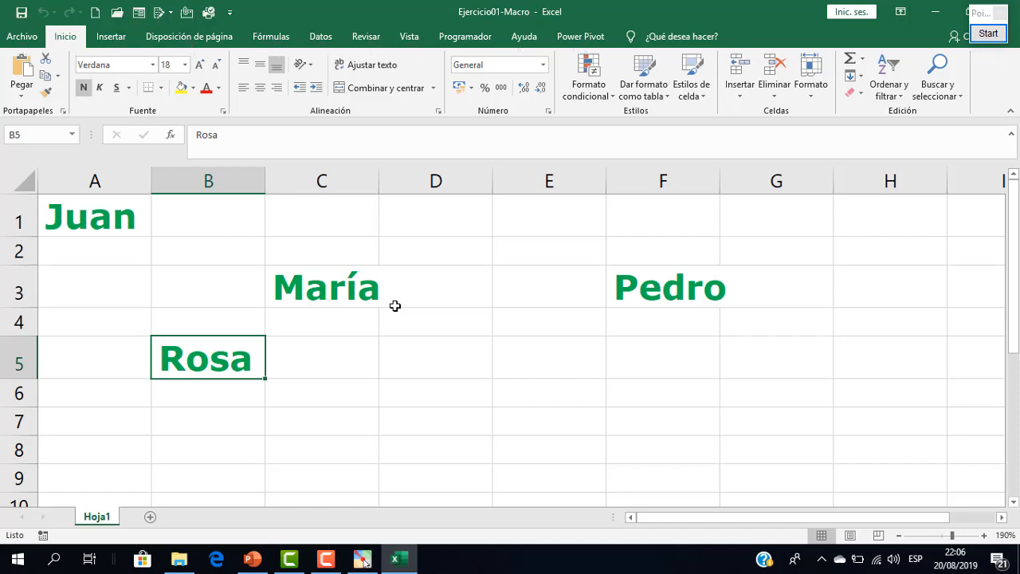
- Open the Visual Basic editor, expand the Módulos folder, and magnify the project tree to examine its objects
{"action": "key", "text": "alt+F11"}
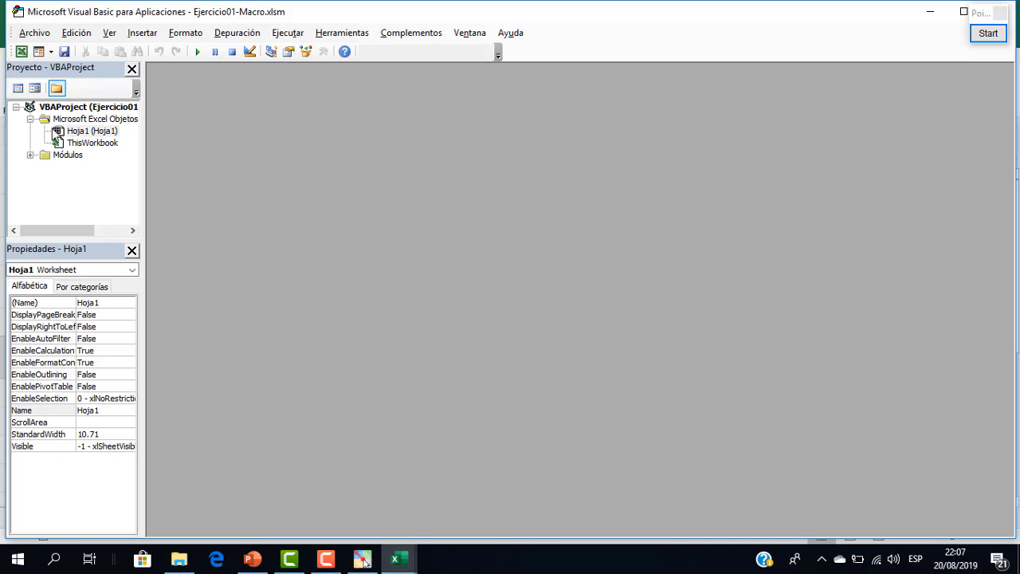
{"action": "left_click", "coordinate": [74, 134]}
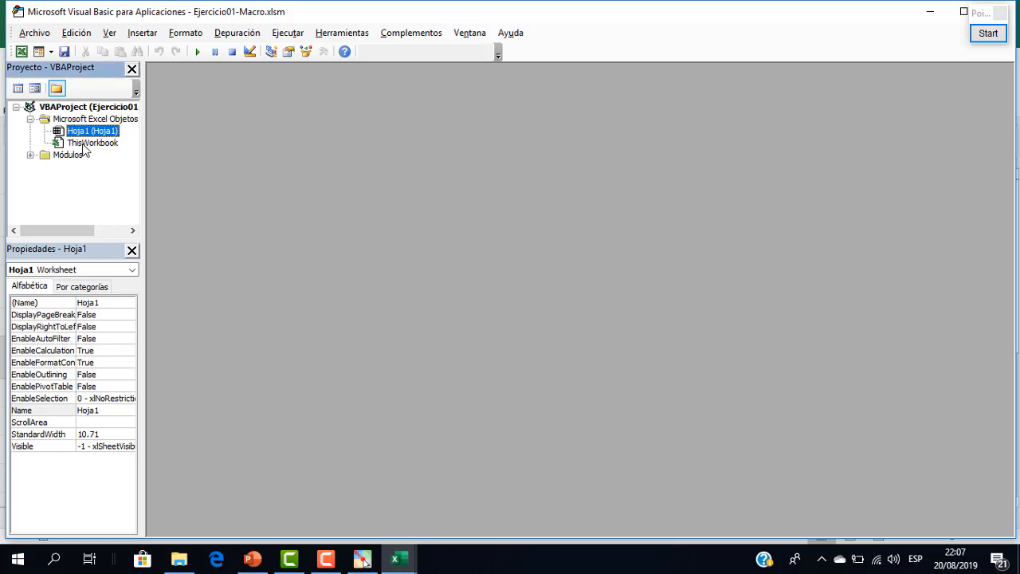
{"action": "left_click", "coordinate": [85, 148]}
{"action": "left_click", "coordinate": [87, 132]}
{"action": "left_click", "coordinate": [31, 156]}
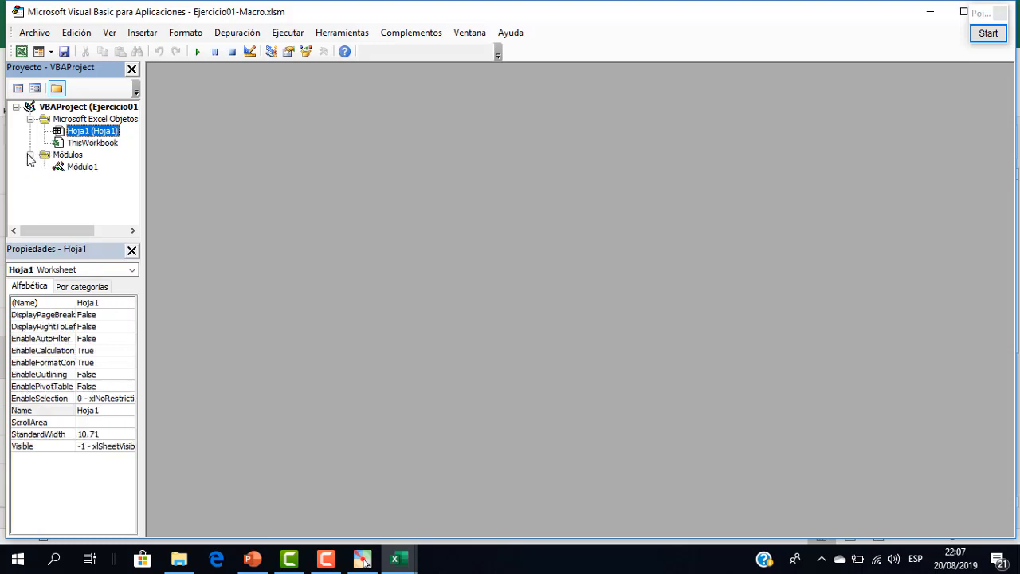
{"action": "left_click", "coordinate": [988, 33]}
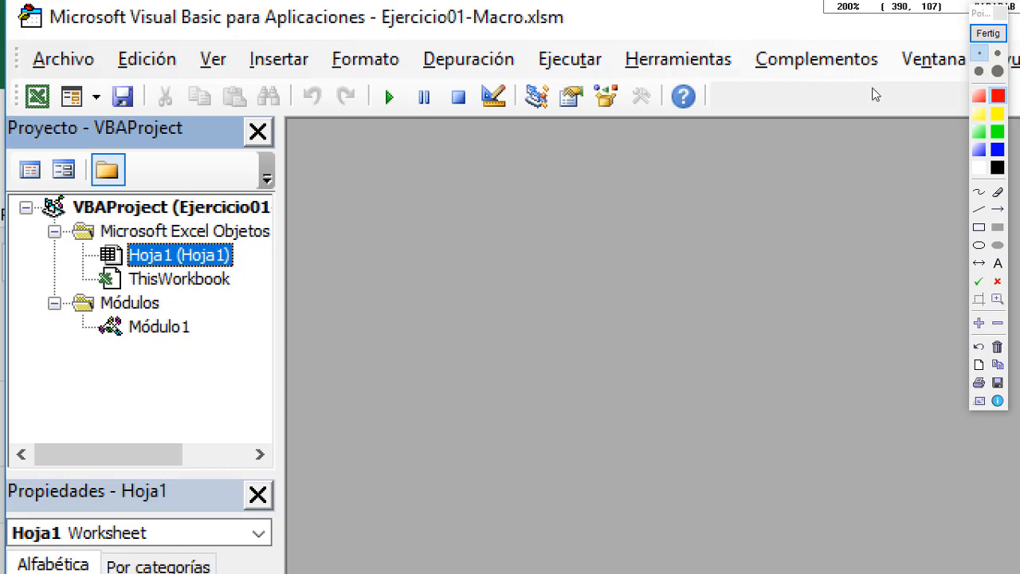
{"action": "left_click", "coordinate": [988, 34]}
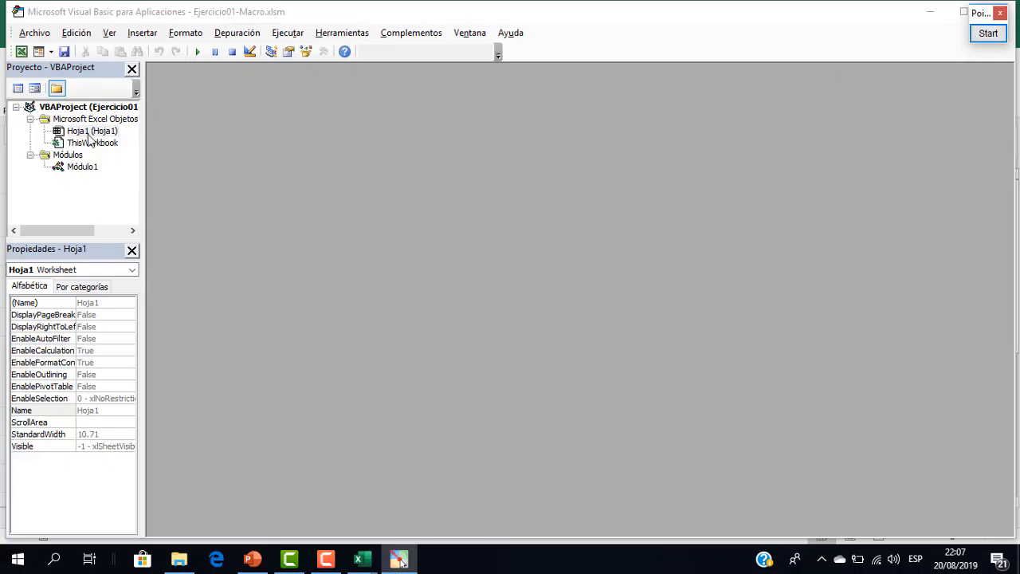
- Open the code of Módulo1, make its code window taller, and review the recorded Macro1 instructions
{"action": "double_click", "coordinate": [83, 171]}
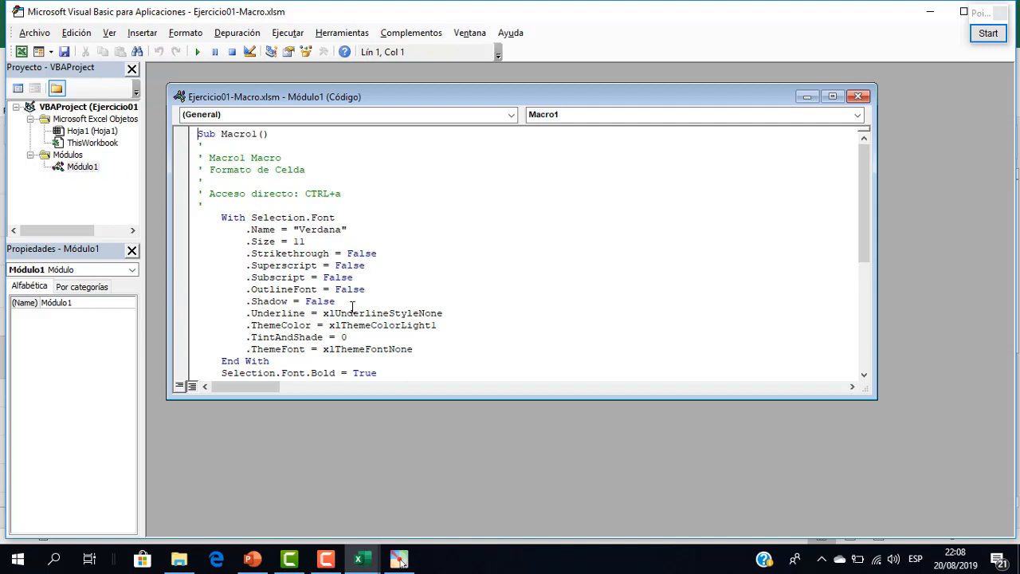
{"action": "left_click_drag", "start_coordinate": [429, 398], "coordinate": [429, 522]}
{"action": "scroll", "coordinate": [420, 191], "scroll_direction": "down", "scroll_amount": 1}
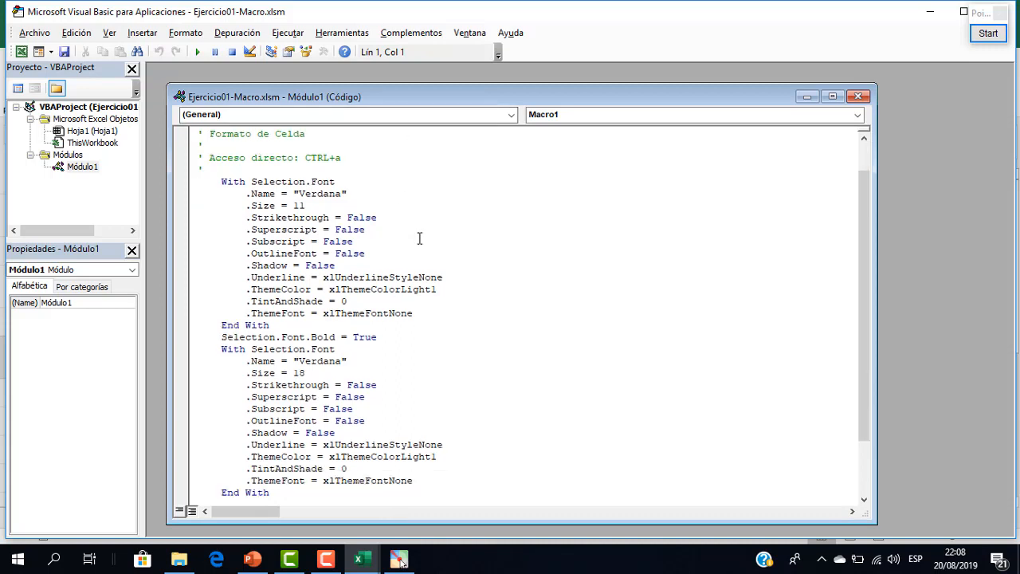
{"action": "scroll", "coordinate": [386, 232], "scroll_direction": "down", "scroll_amount": 2}
{"action": "scroll", "coordinate": [386, 232], "scroll_direction": "up", "scroll_amount": 3}
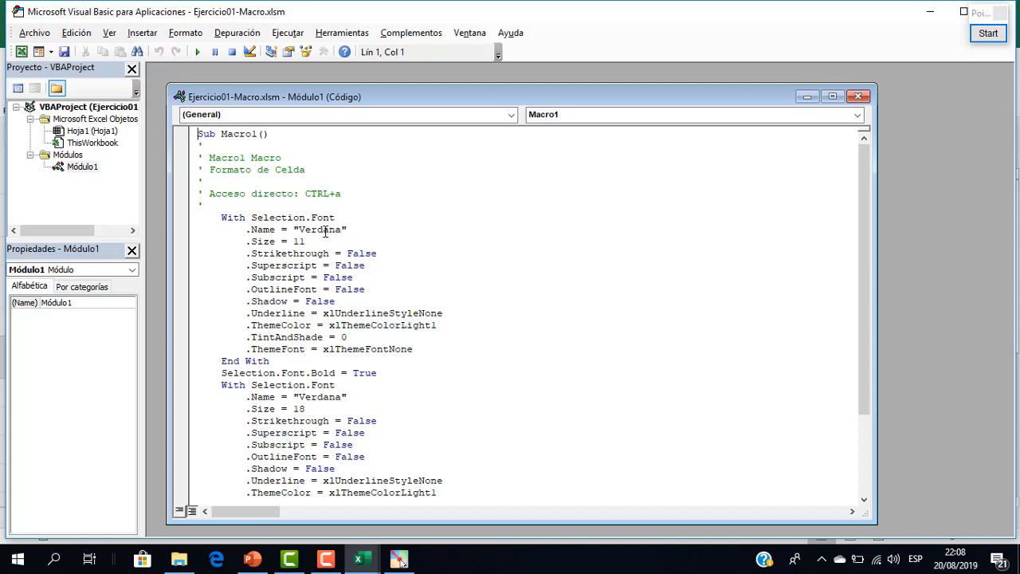
- Magnify the Módulo1 code window and examine the recorded Macro1 font instructions
{"action": "left_click", "coordinate": [989, 33]}
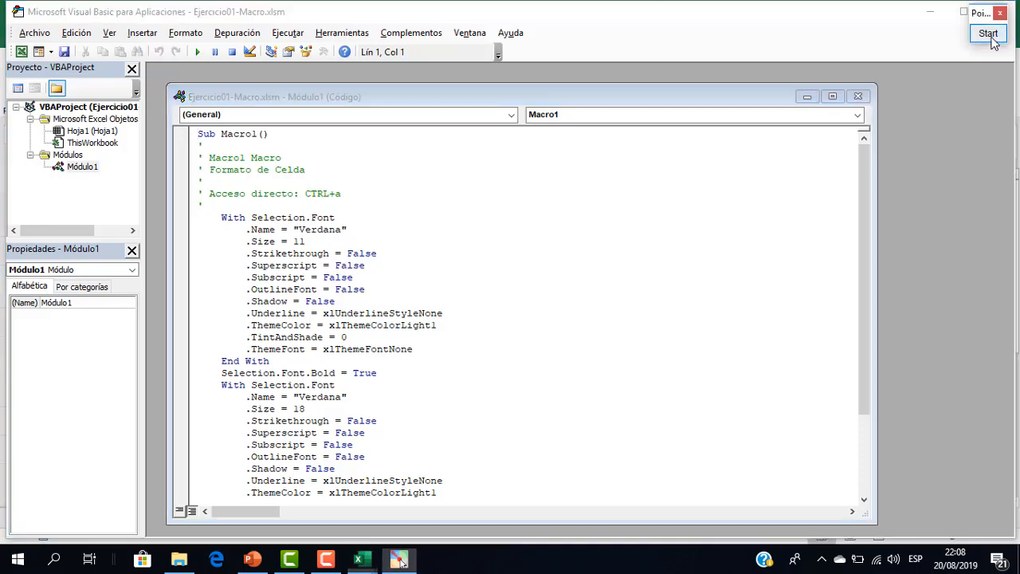
{"action": "scroll", "coordinate": [342, 106], "scroll_direction": "up", "scroll_amount": 2}
{"action": "scroll", "coordinate": [777, 354], "scroll_direction": "down", "scroll_amount": 2}
{"action": "scroll", "coordinate": [777, 354], "scroll_direction": "up", "scroll_amount": 2}
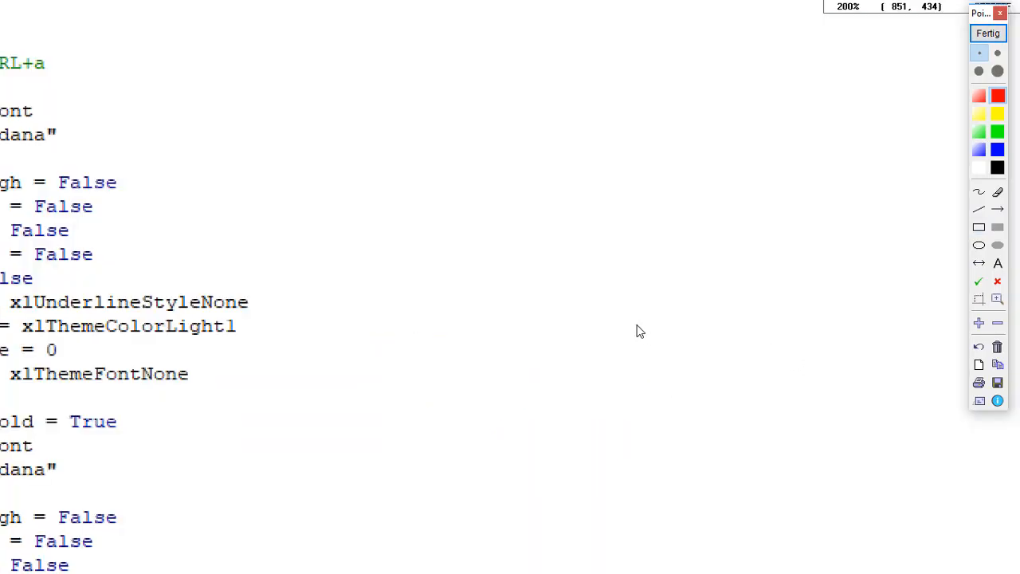
{"action": "left_click_drag", "start_coordinate": [507, 309], "coordinate": [931, 412]}
{"action": "left_click_drag", "start_coordinate": [774, 390], "coordinate": [745, 302]}
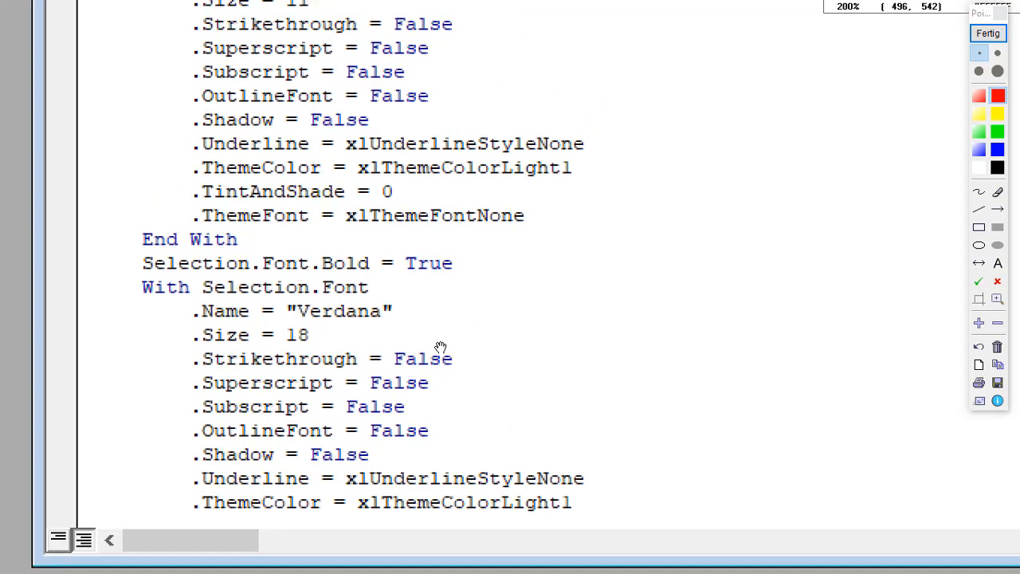
{"action": "left_click", "coordinate": [988, 32]}
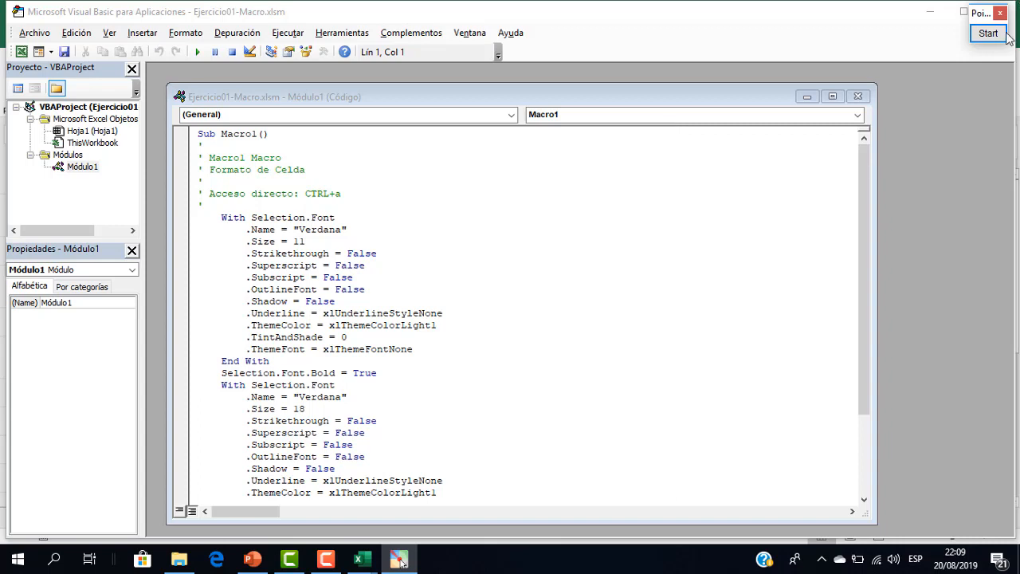
- Close the Módulo1 code window and exit the Visual Basic editor to return to the worksheet
{"action": "left_click", "coordinate": [857, 96]}
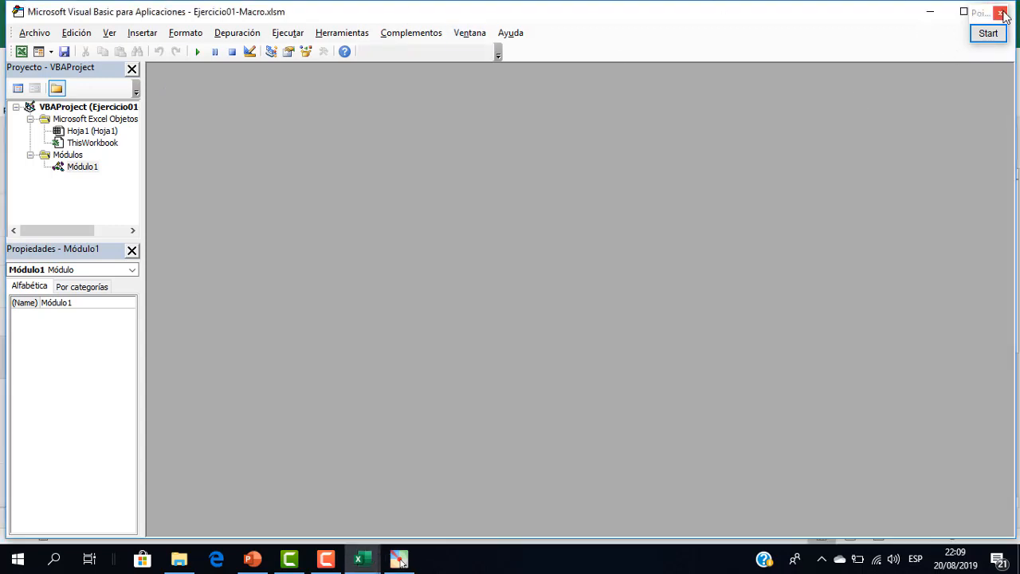
{"action": "double_click", "coordinate": [786, 16]}
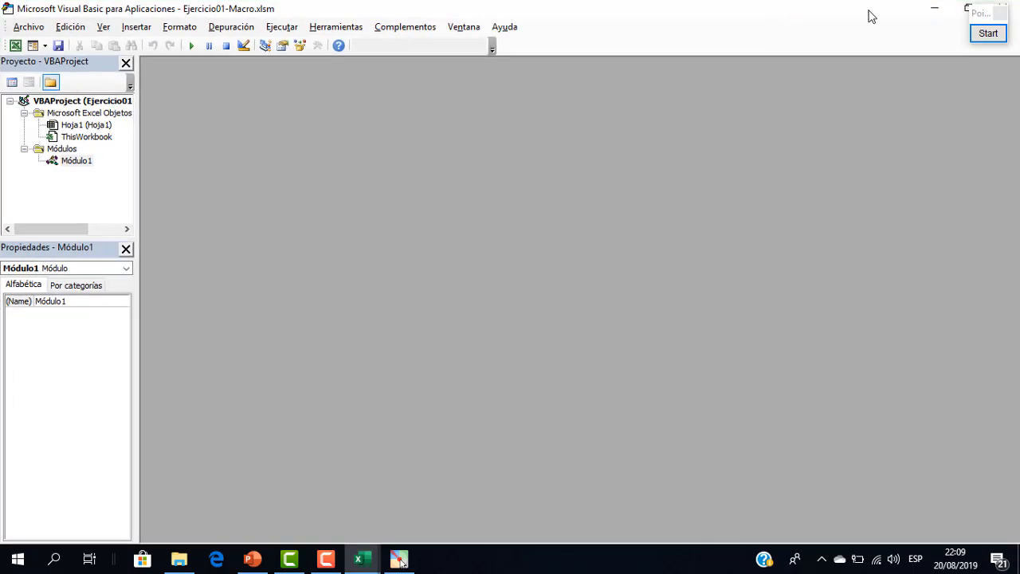
{"action": "left_click", "coordinate": [1002, 8]}
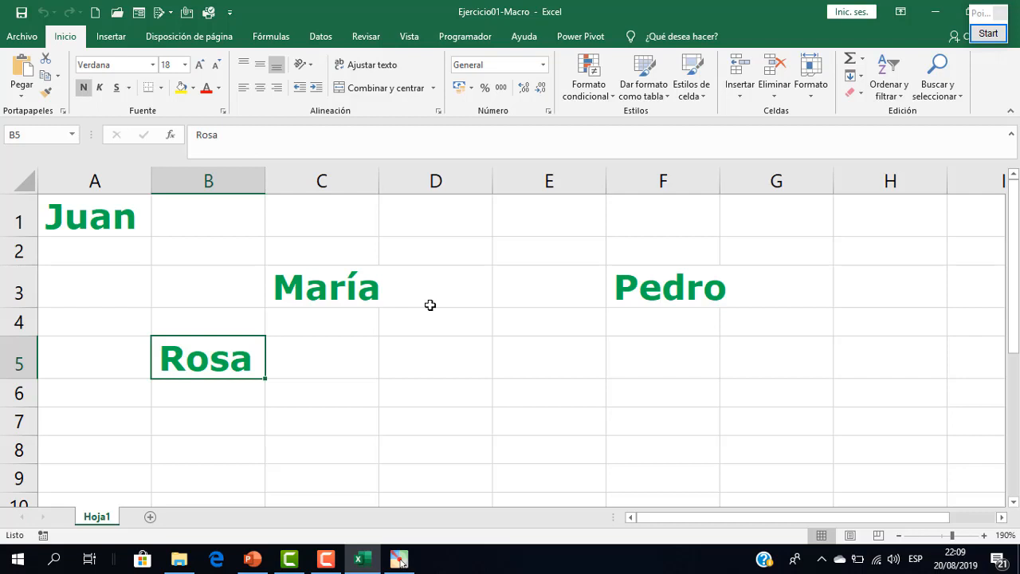
- Check the workbook's list of available macros and close it without running any
{"action": "left_click", "coordinate": [465, 36]}
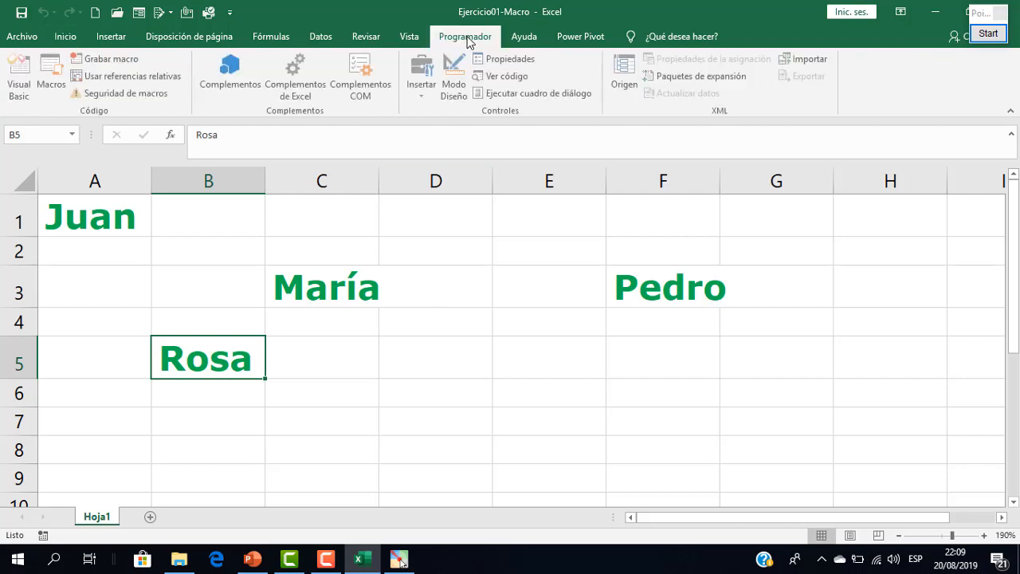
{"action": "left_click", "coordinate": [53, 78]}
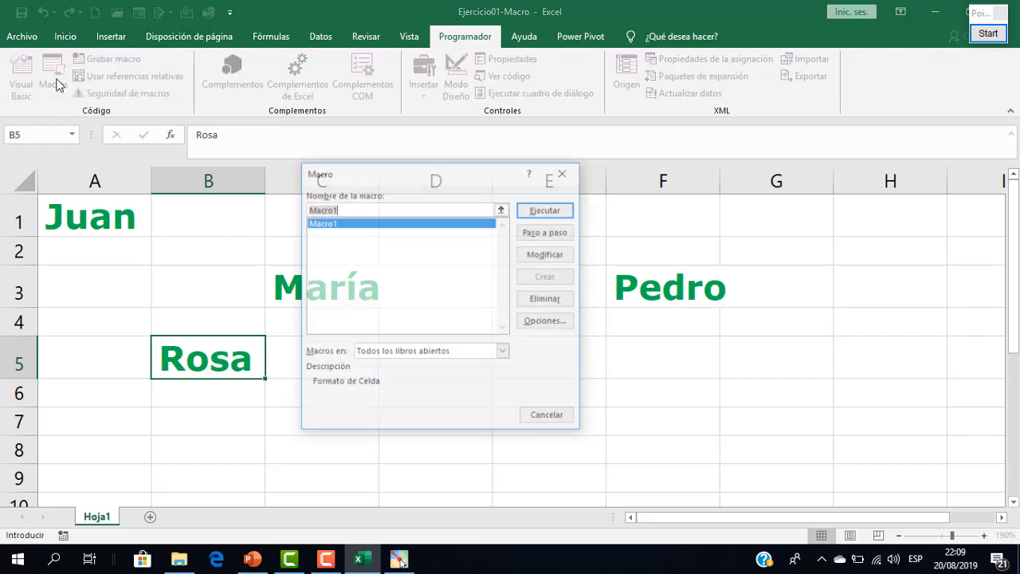
{"action": "left_click_drag", "start_coordinate": [457, 182], "coordinate": [538, 170]}
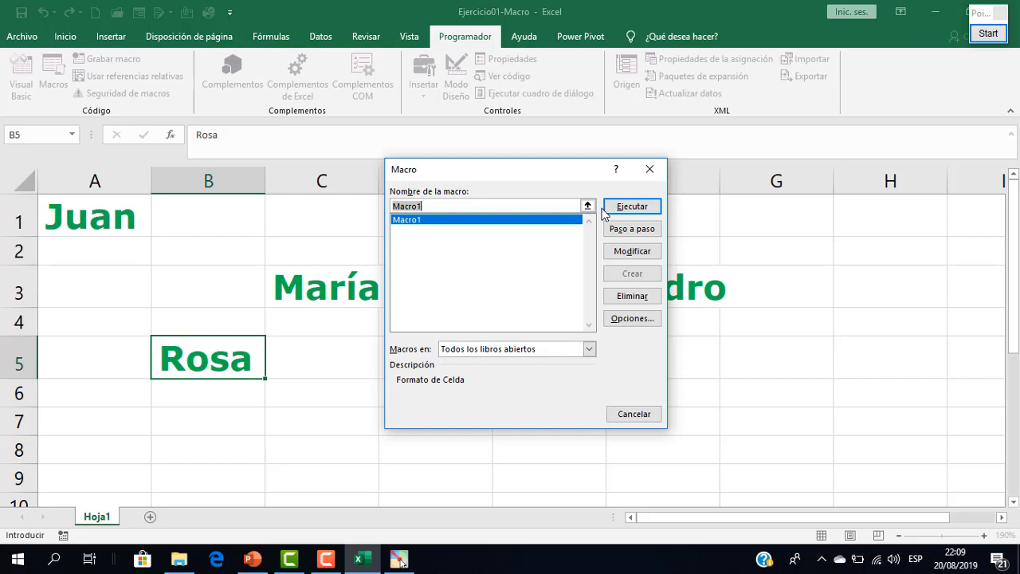
{"action": "left_click", "coordinate": [649, 169]}
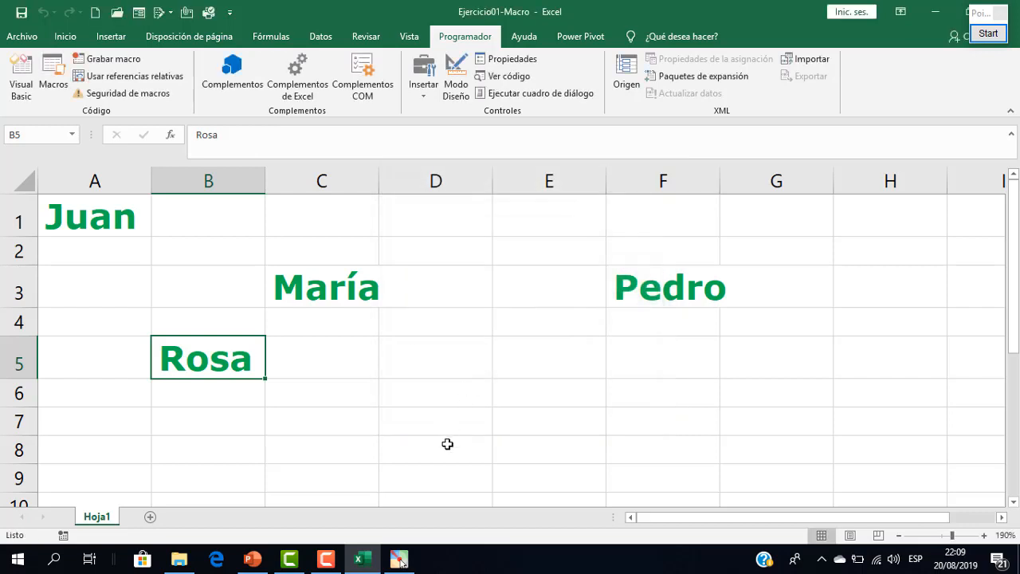
- Enter a sample first name in cell D8 and keep that cell selected
{"action": "left_click", "coordinate": [449, 444]}
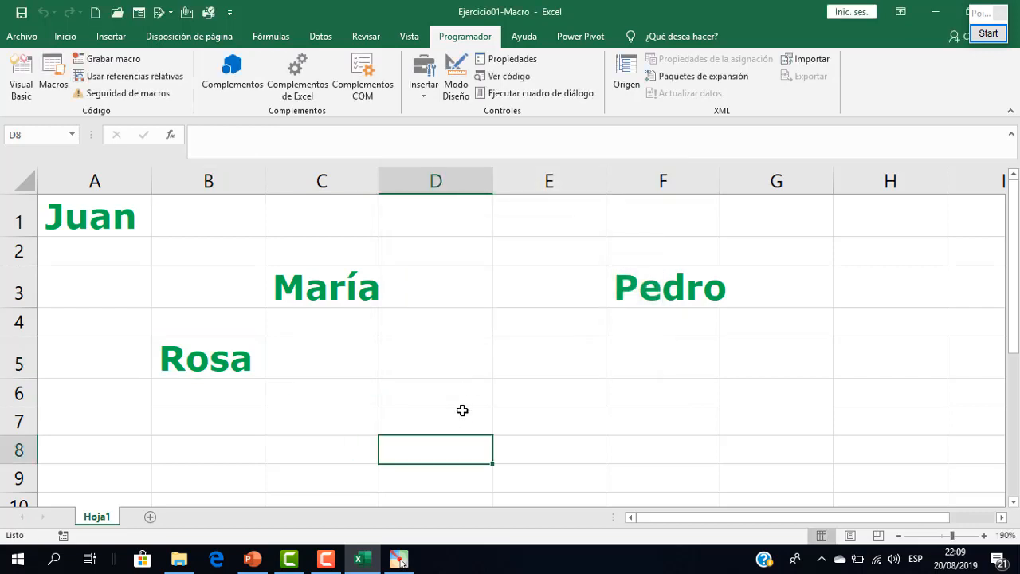
{"action": "type", "text": "Luis"}
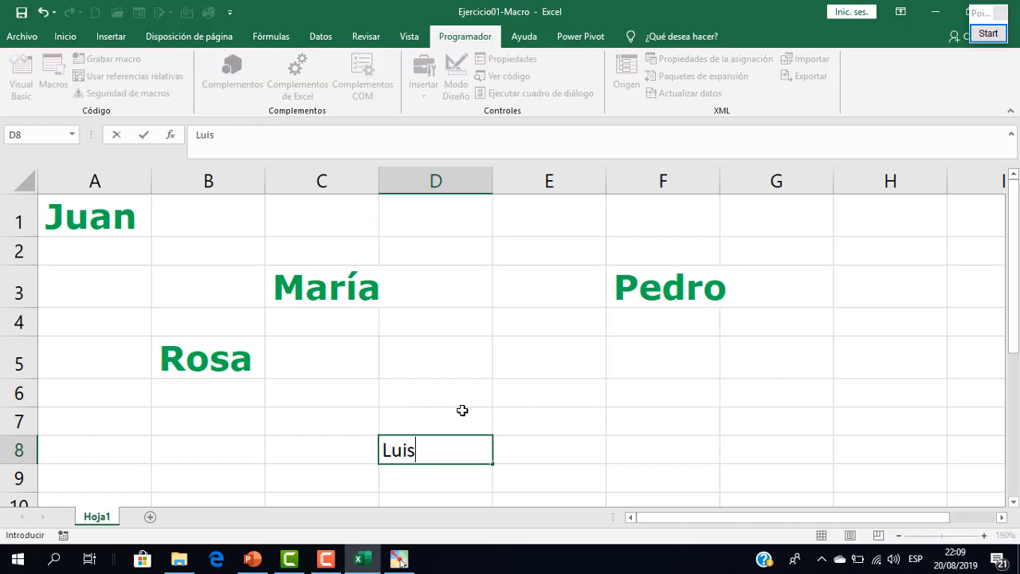
{"action": "key", "text": "Return"}
{"action": "key", "text": "Up"}
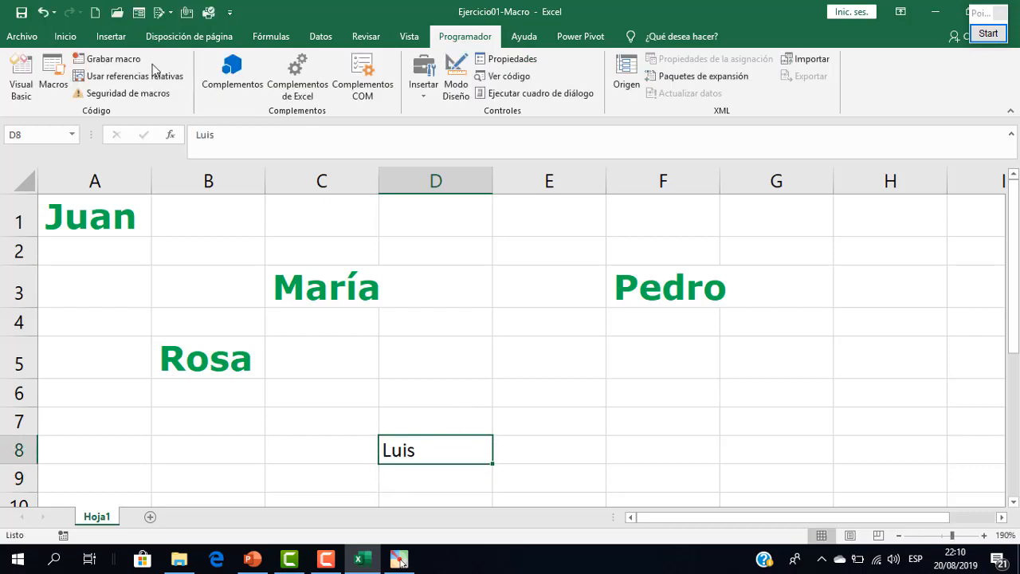
- Open the macro list, magnify its options for review, and run Macro1 on cell D8
{"action": "left_click", "coordinate": [54, 80]}
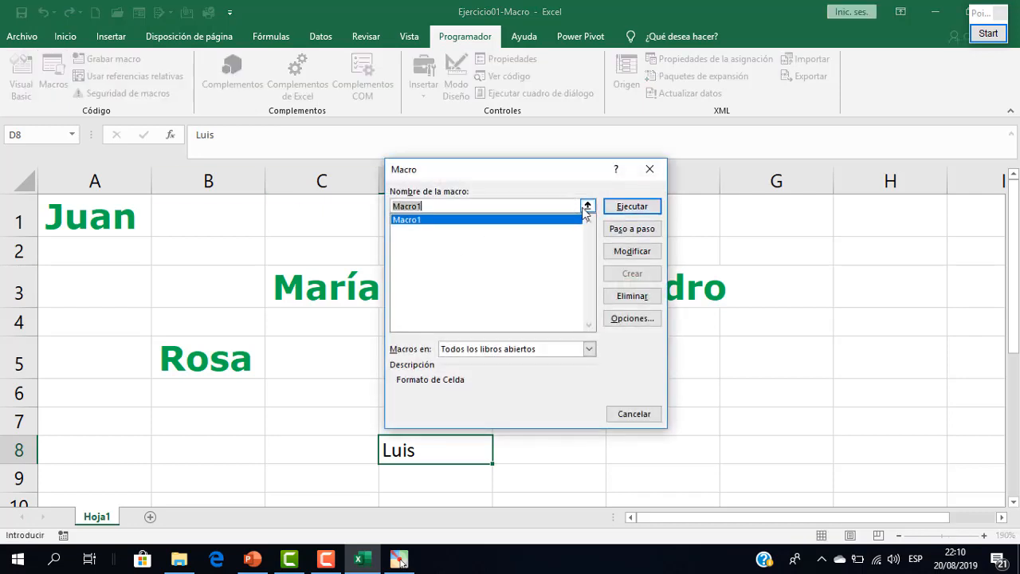
{"action": "left_click_drag", "start_coordinate": [491, 180], "coordinate": [582, 181]}
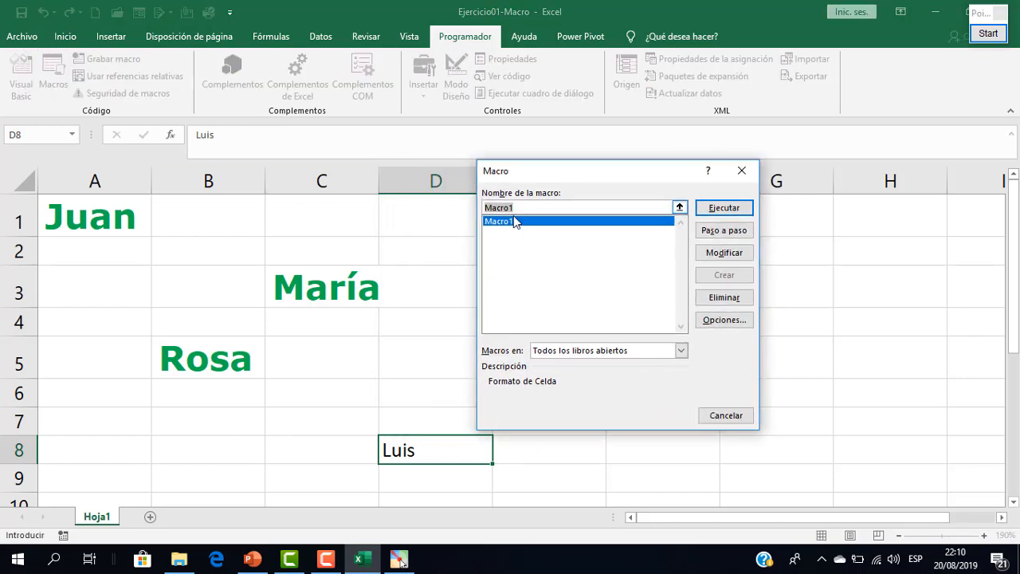
{"action": "left_click_drag", "start_coordinate": [509, 177], "coordinate": [419, 185]}
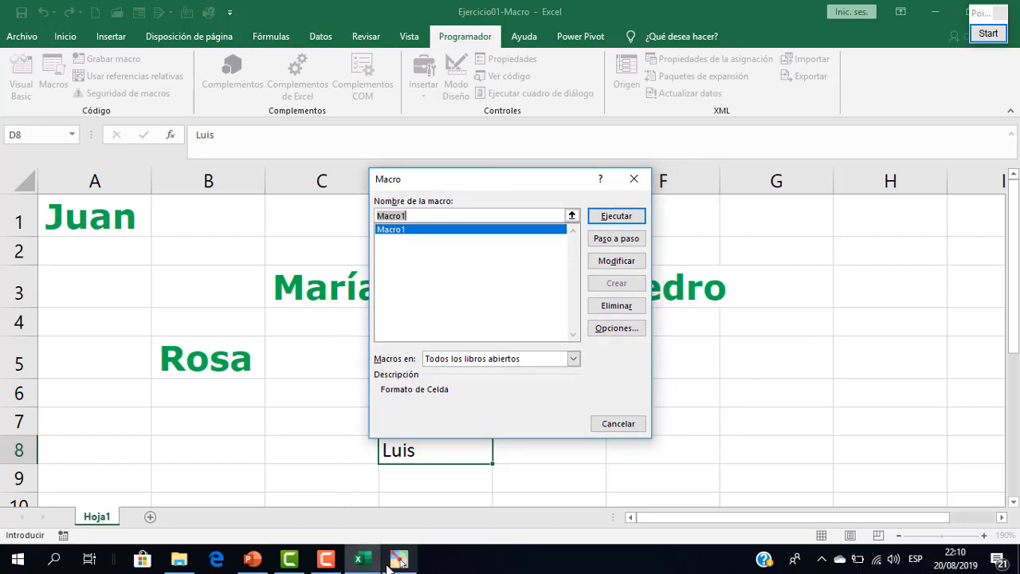
{"action": "left_click", "coordinate": [993, 40]}
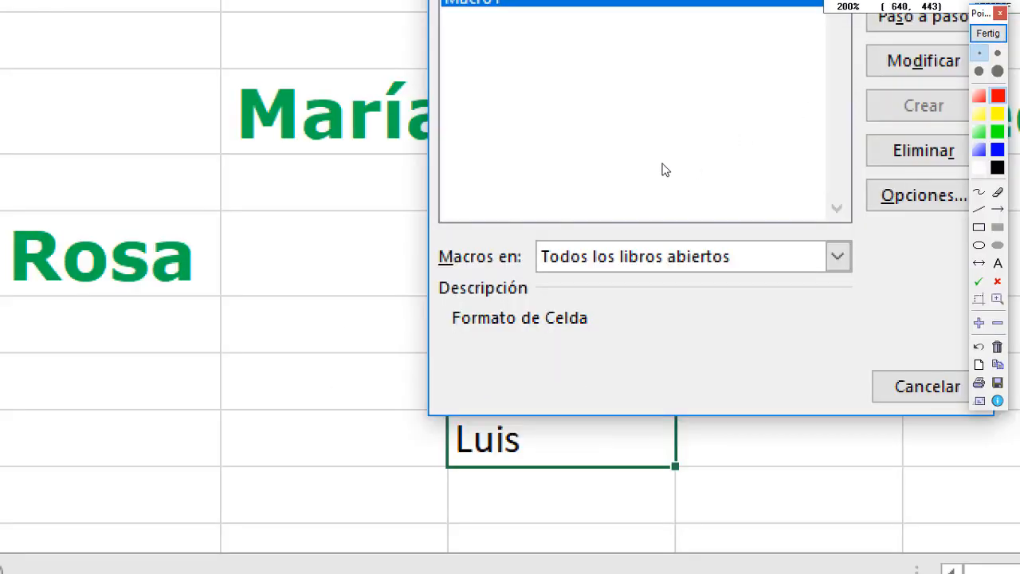
{"action": "left_click_drag", "start_coordinate": [727, 117], "coordinate": [532, 295]}
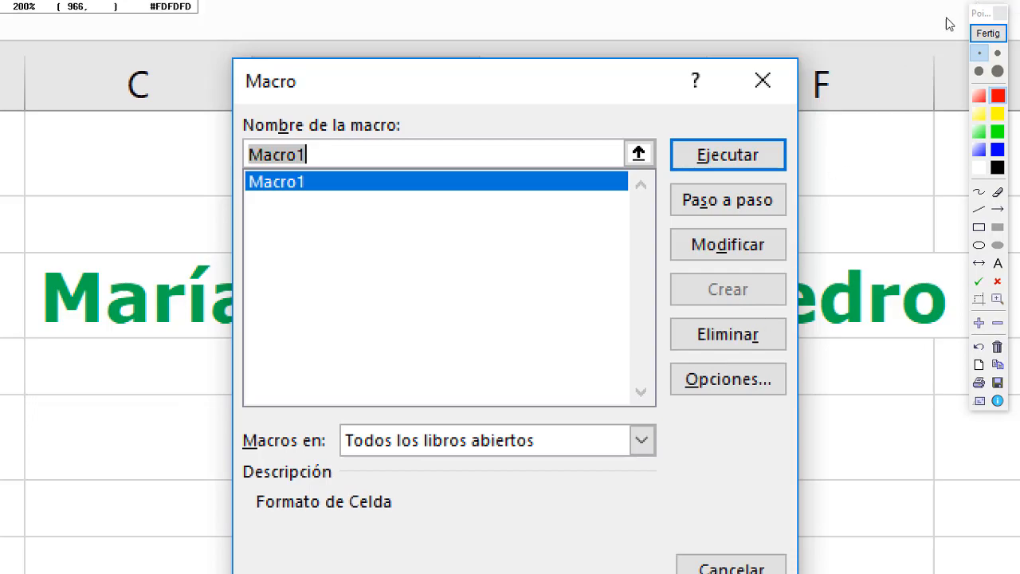
{"action": "left_click", "coordinate": [979, 37]}
{"action": "left_click_drag", "start_coordinate": [534, 181], "coordinate": [658, 172]}
{"action": "left_click", "coordinate": [761, 212]}
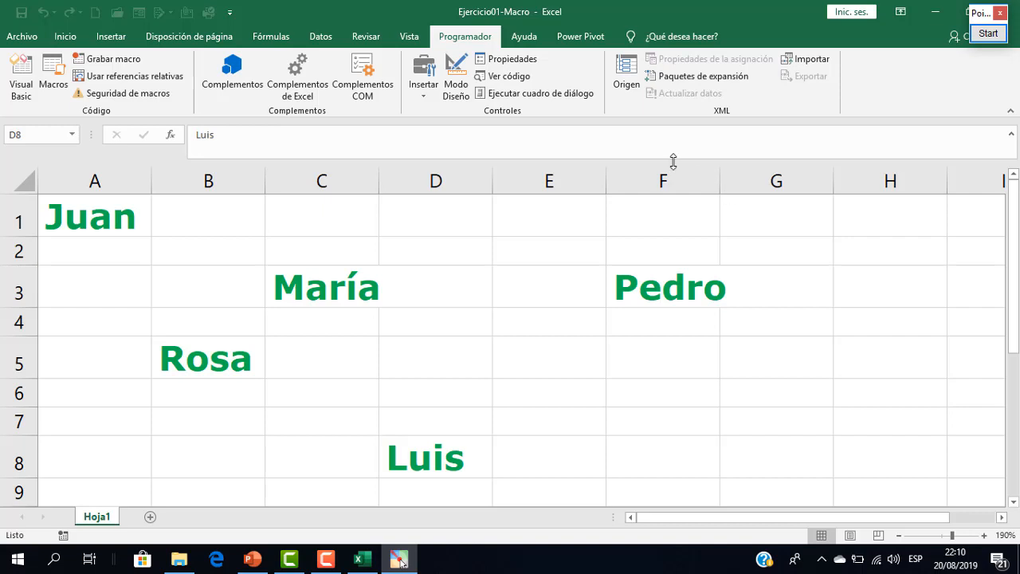
- Examine the available form and ActiveX controls, trying to magnify their gallery
{"action": "left_click", "coordinate": [482, 36]}
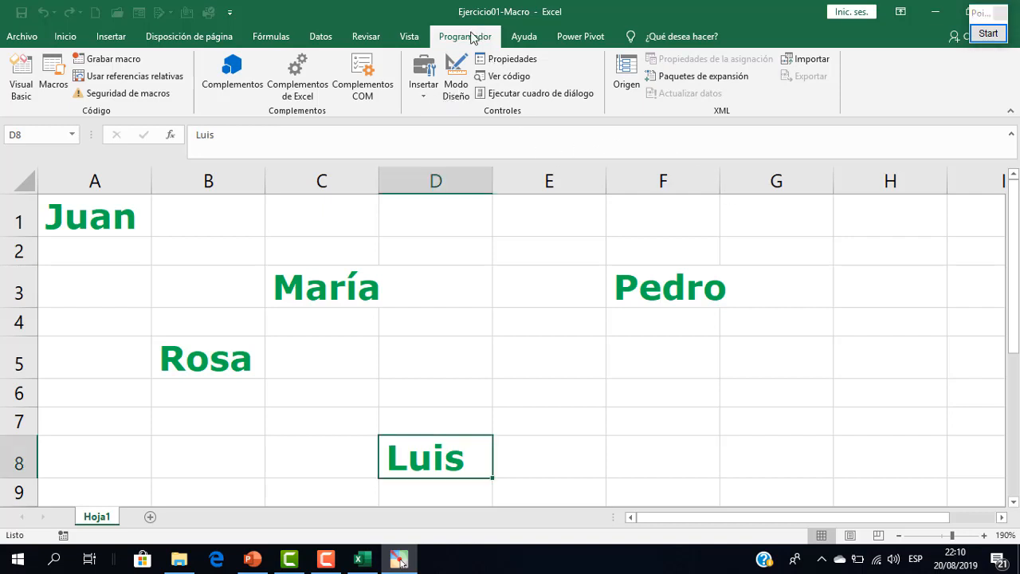
{"action": "left_click", "coordinate": [424, 94]}
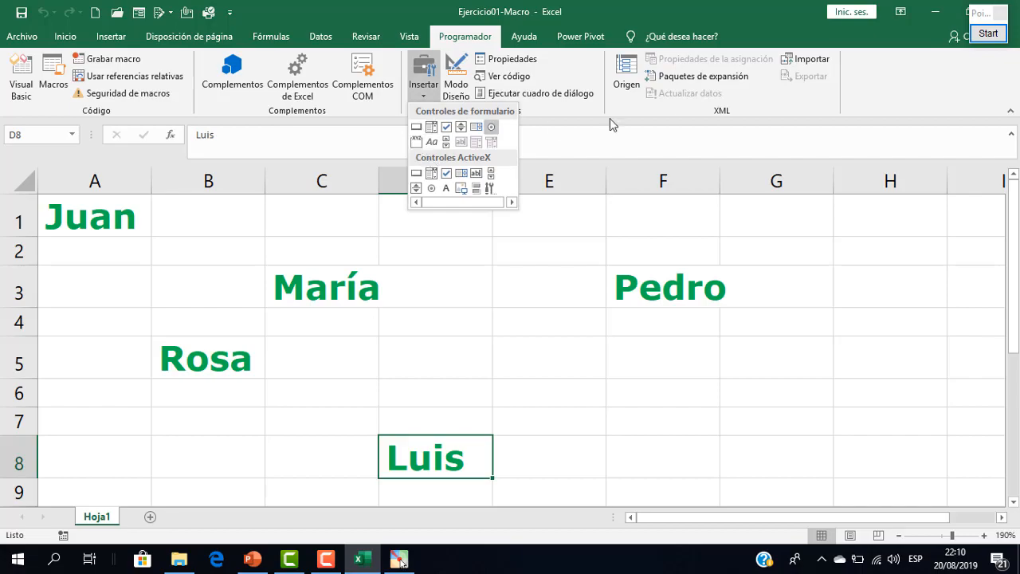
{"action": "left_click", "coordinate": [988, 33]}
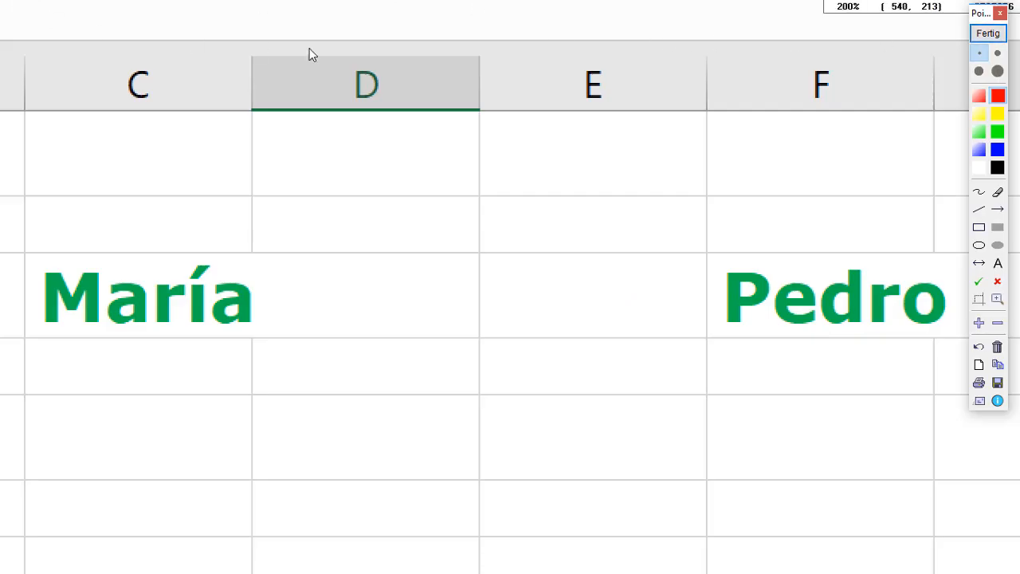
{"action": "left_click", "coordinate": [987, 34]}
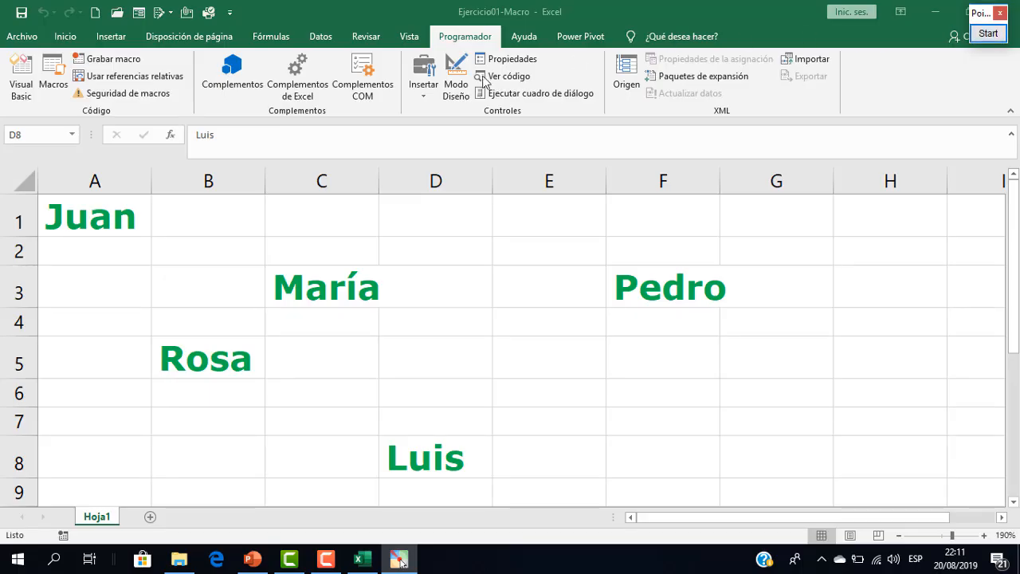
{"action": "left_click", "coordinate": [428, 93]}
{"action": "left_click", "coordinate": [428, 96]}
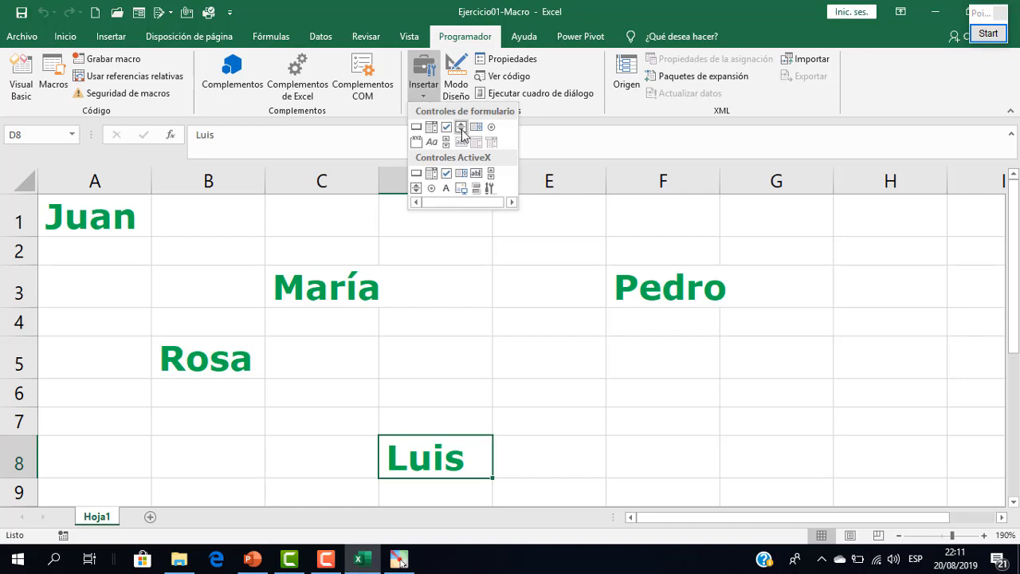
{"action": "left_click", "coordinate": [988, 34]}
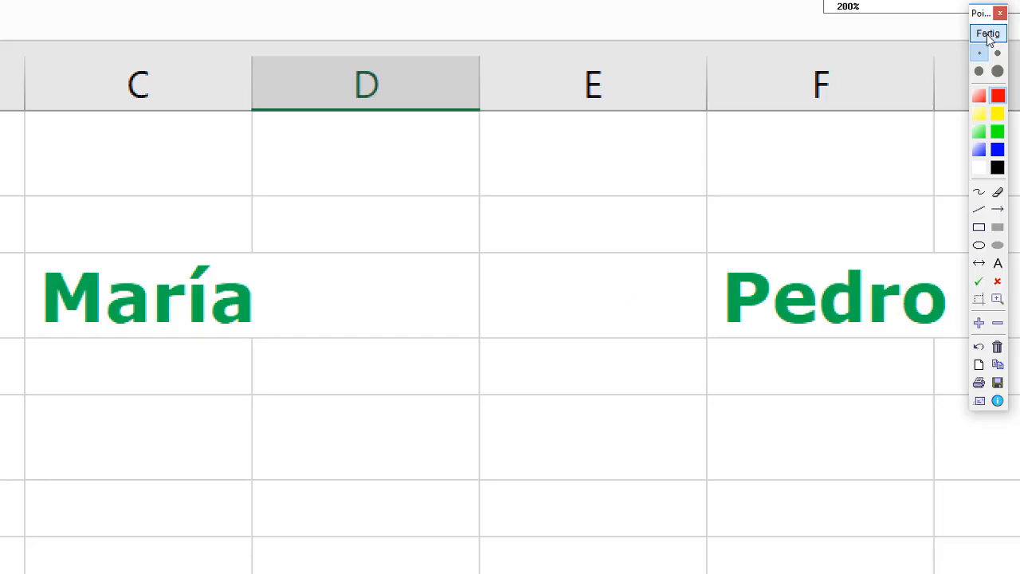
{"action": "left_click", "coordinate": [978, 39]}
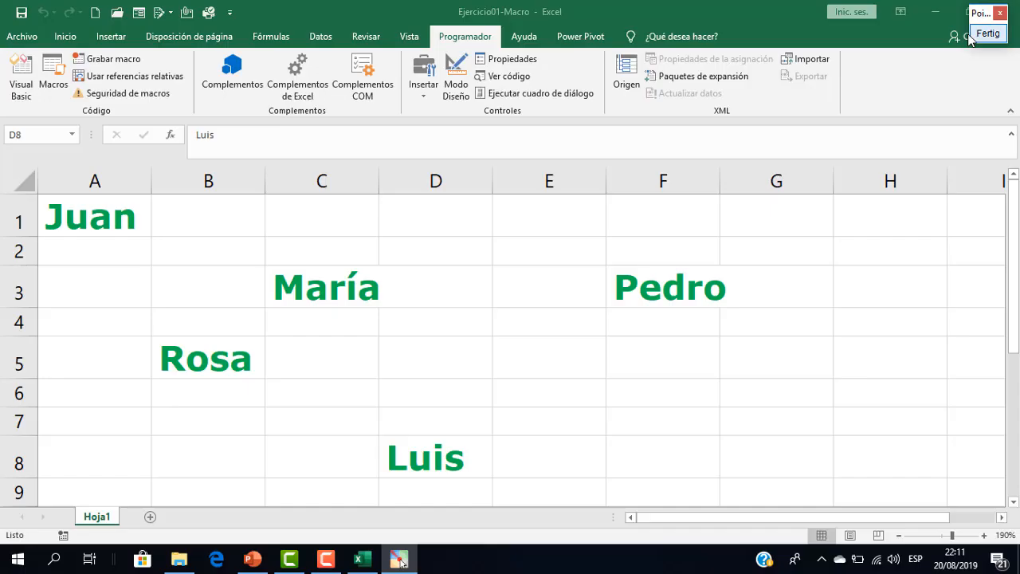
- Draw a form control button over columns E and F at rows 5 to 6 and assign Macro1 to it
{"action": "left_click", "coordinate": [424, 92]}
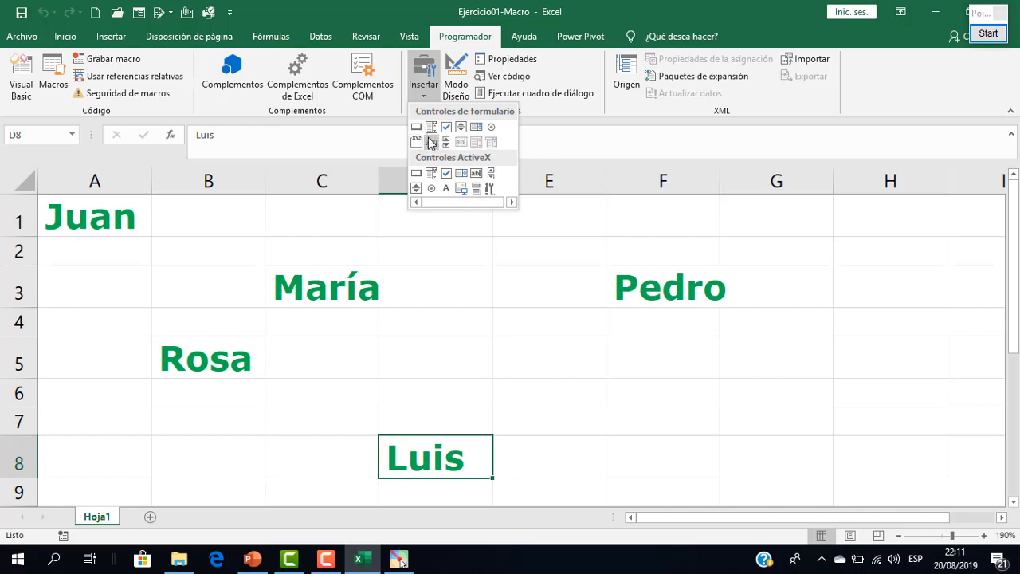
{"action": "left_click", "coordinate": [418, 127]}
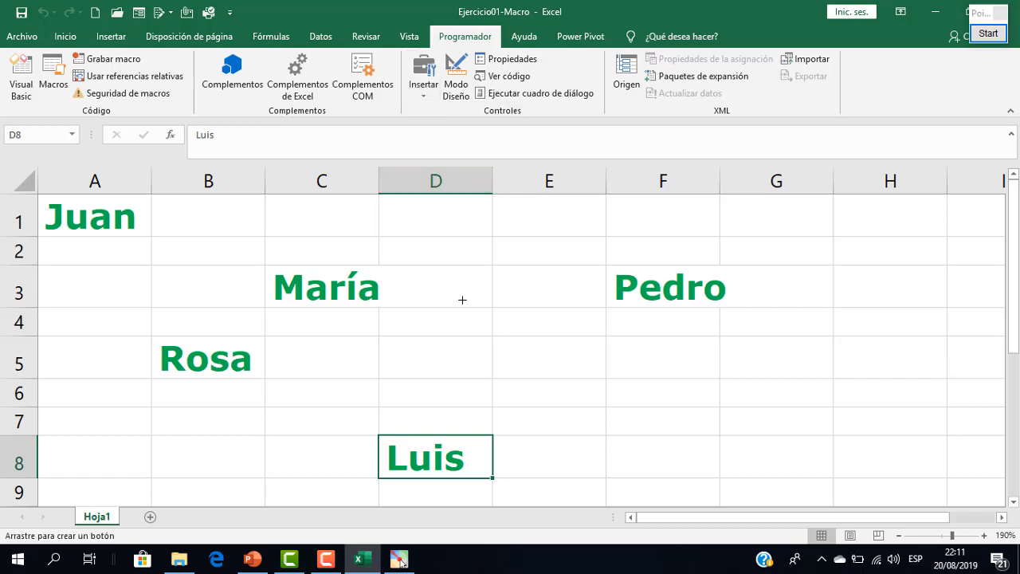
{"action": "left_click_drag", "start_coordinate": [506, 345], "coordinate": [650, 388]}
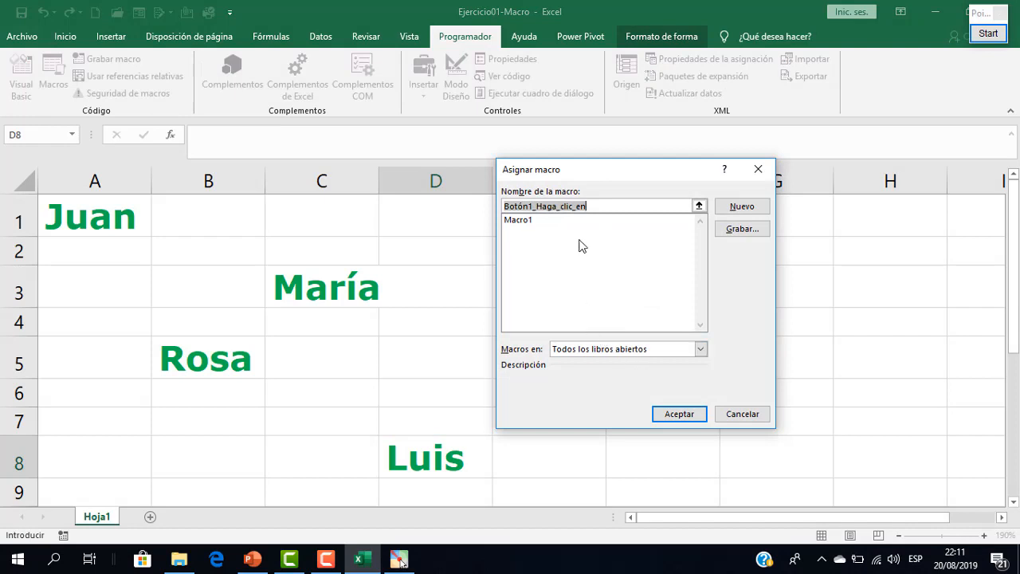
{"action": "left_click_drag", "start_coordinate": [610, 170], "coordinate": [667, 168]}
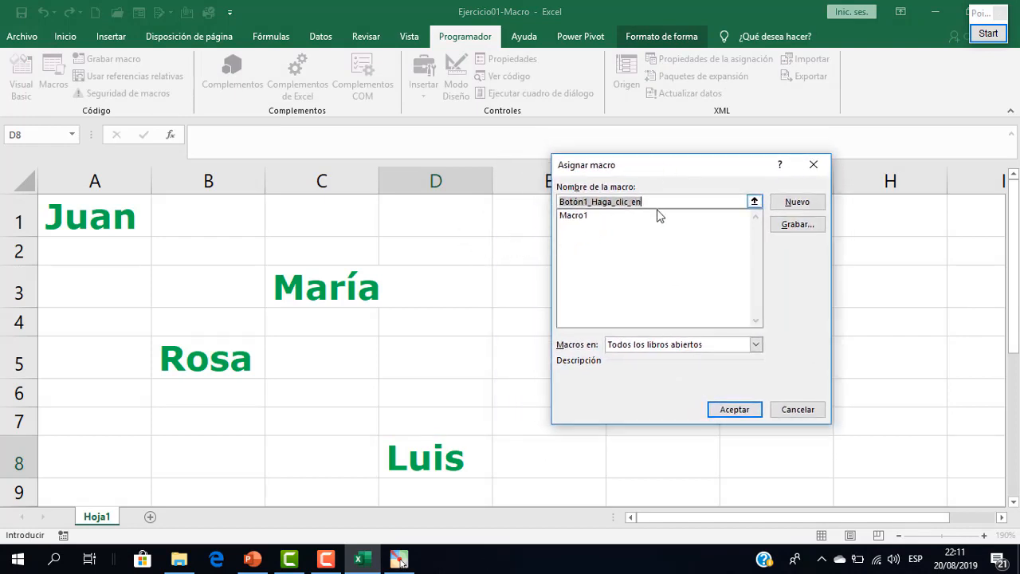
{"action": "left_click", "coordinate": [581, 216]}
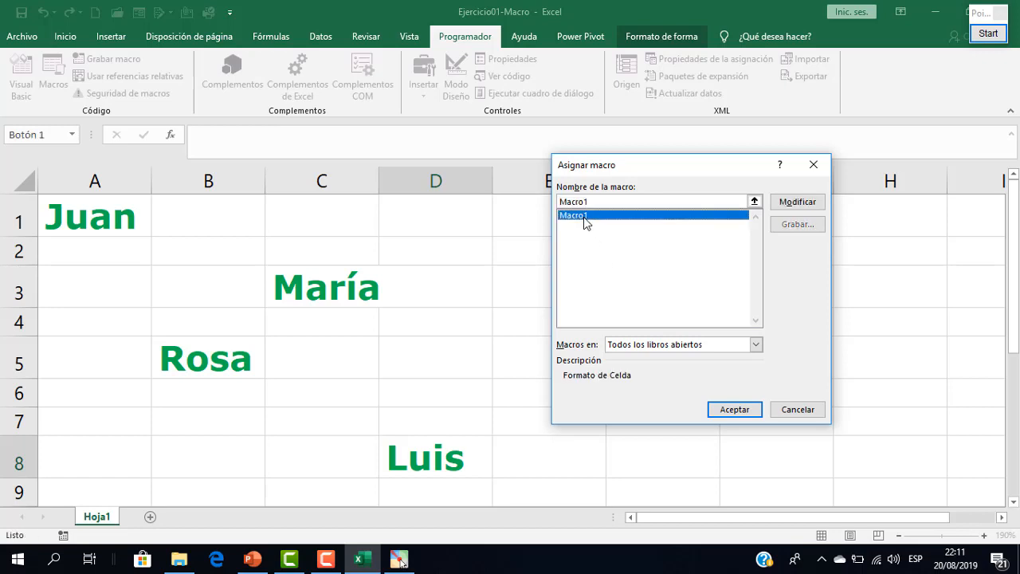
{"action": "left_click", "coordinate": [732, 409]}
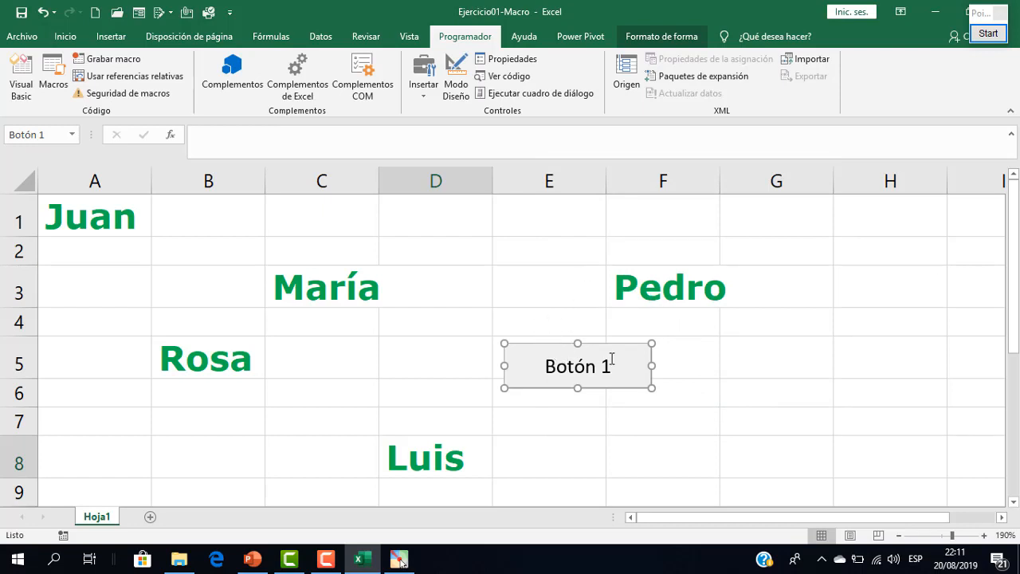
- Change the form button's caption to Macro1 and deselect it
{"action": "right_click", "coordinate": [558, 348]}
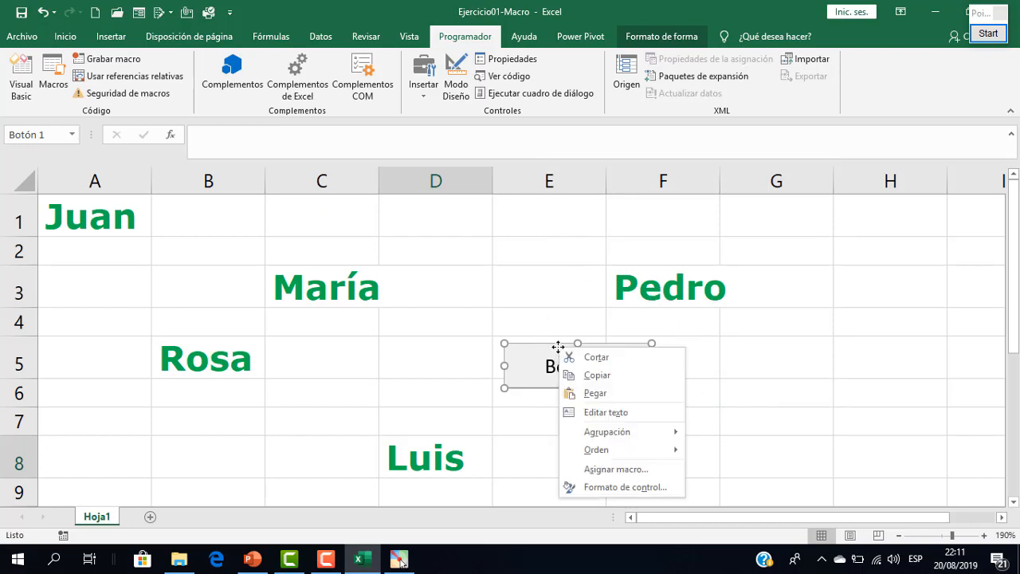
{"action": "left_click", "coordinate": [603, 412]}
{"action": "left_click_drag", "start_coordinate": [550, 366], "coordinate": [641, 377]}
{"action": "type", "text": "Ma"}
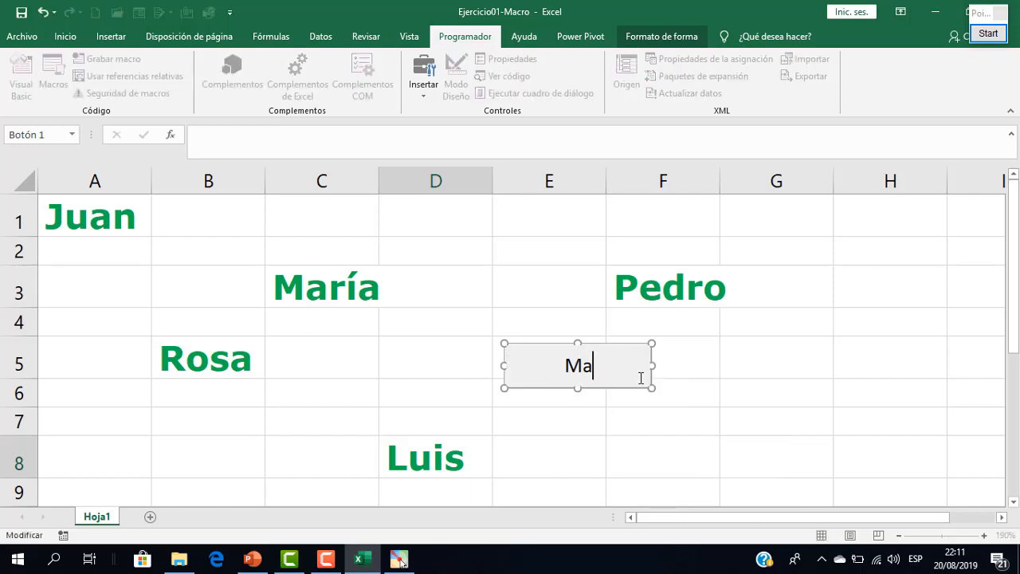
{"action": "type", "text": "cro1"}
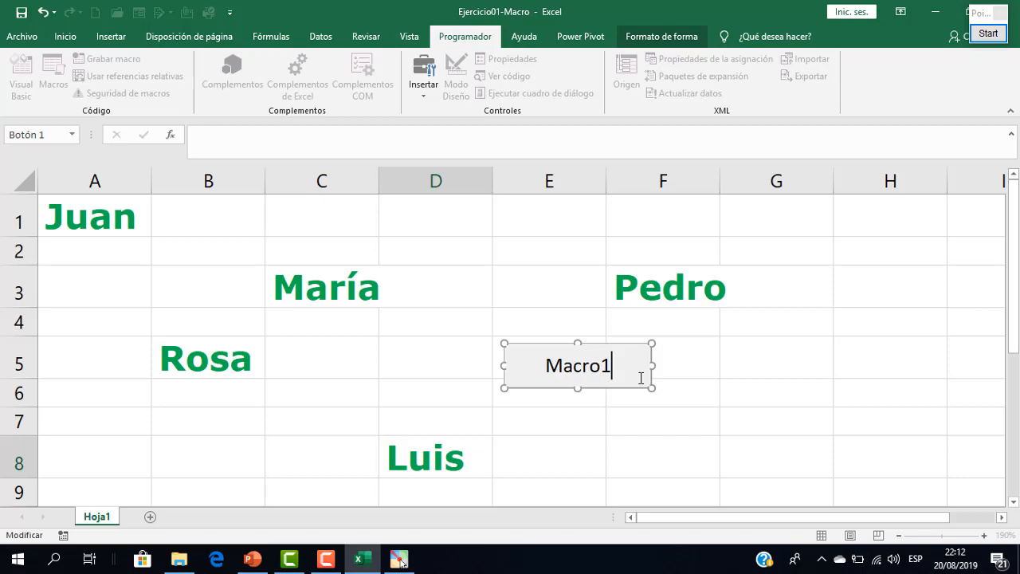
{"action": "left_click", "coordinate": [649, 431]}
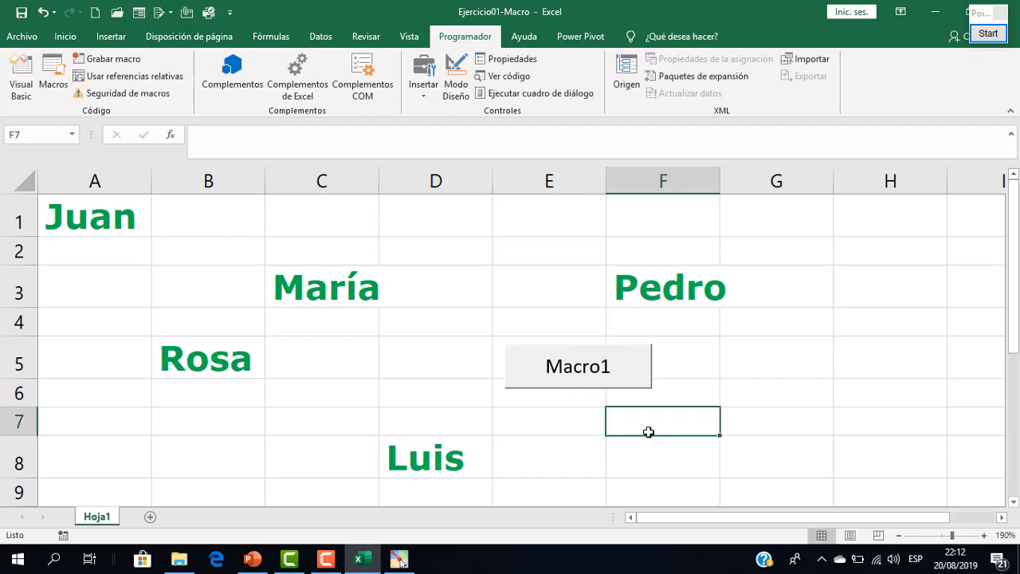
- Enter a sample first name in cell H1 and run Macro1 on it with the worksheet button
{"action": "left_click", "coordinate": [891, 228]}
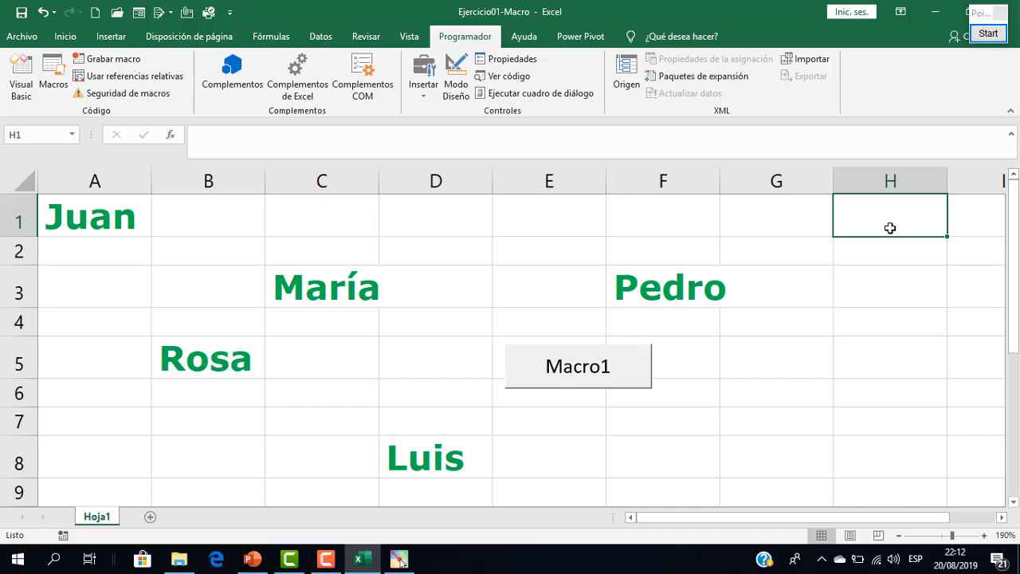
{"action": "type", "text": "Regi"}
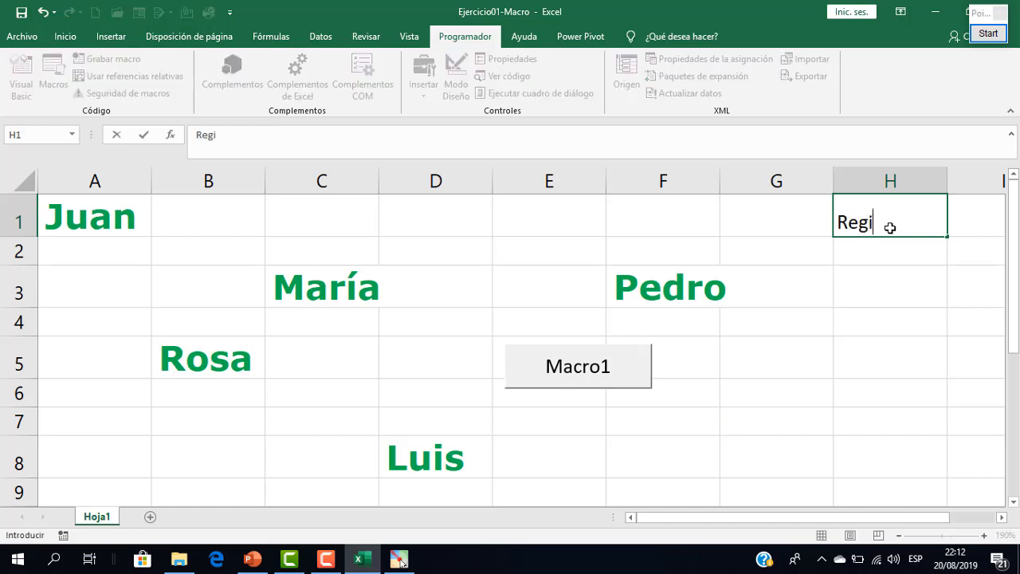
{"action": "type", "text": "na"}
{"action": "left_click", "coordinate": [904, 271]}
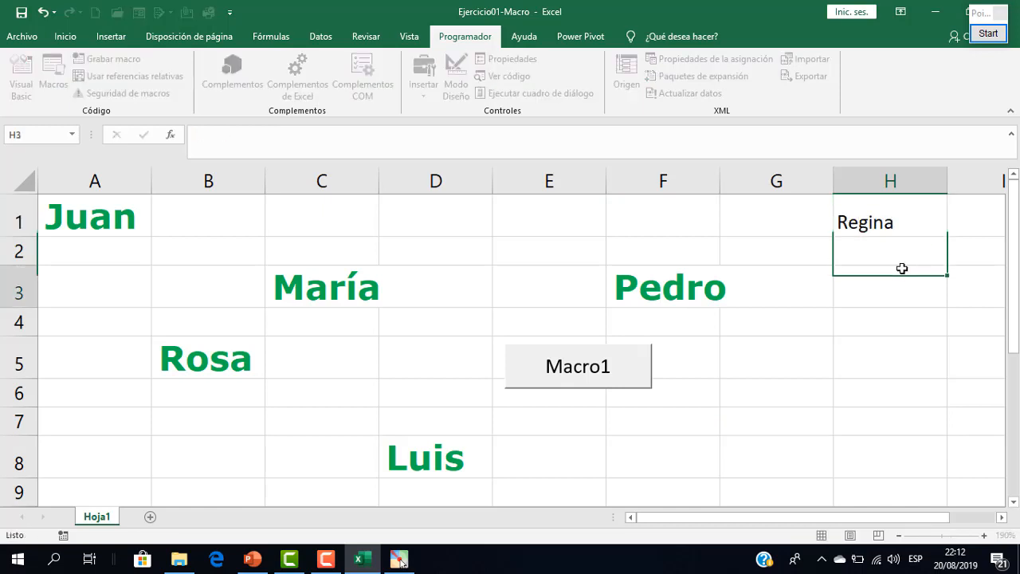
{"action": "left_click", "coordinate": [903, 221]}
{"action": "left_click", "coordinate": [611, 366]}
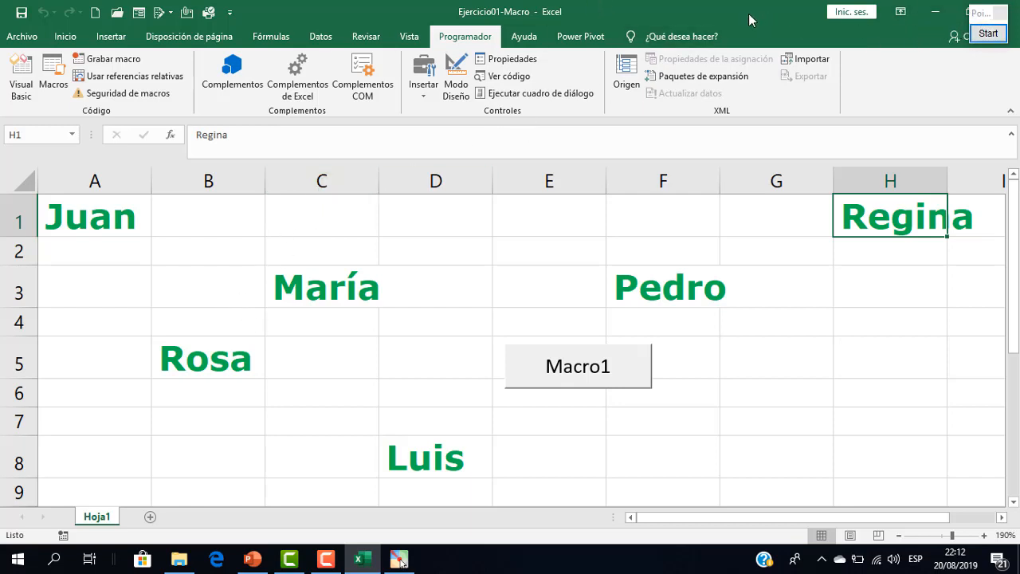
- Save and close the Ejercicio01-Macro workbook, and open DATA01 from the SESIÓN 02 folder
{"action": "left_click", "coordinate": [17, 16]}
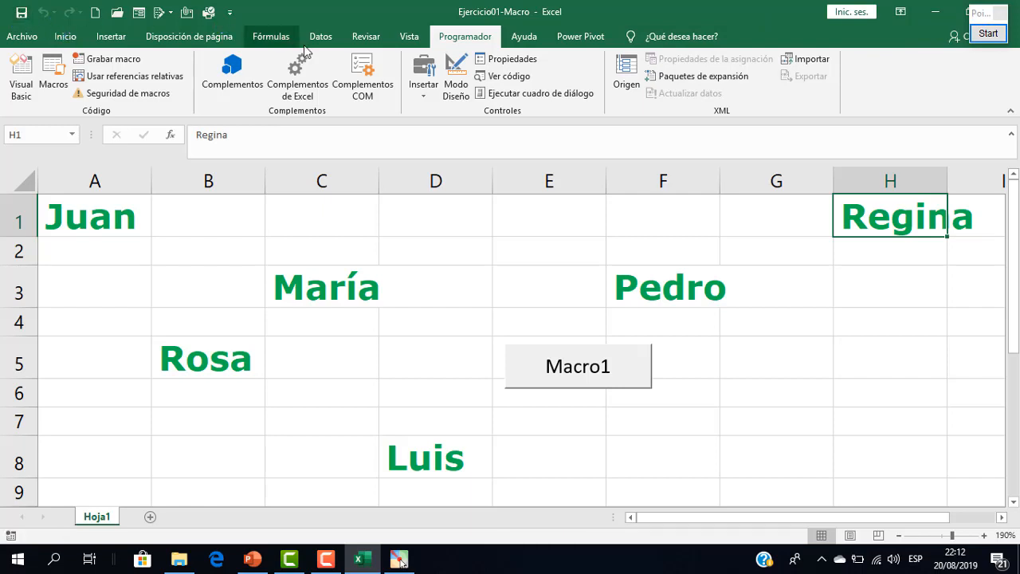
{"action": "left_click", "coordinate": [1017, 13]}
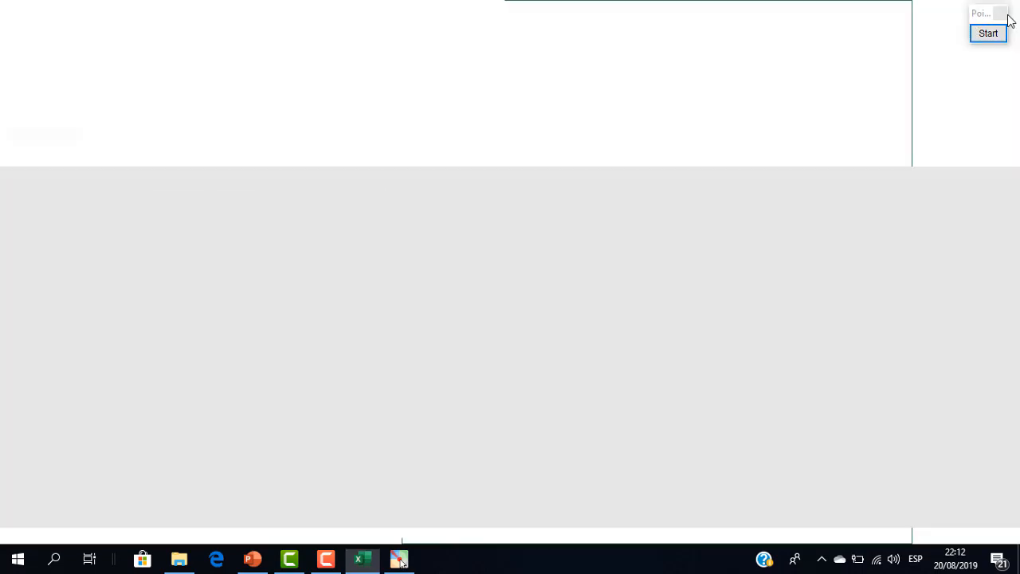
{"action": "left_click", "coordinate": [217, 260]}
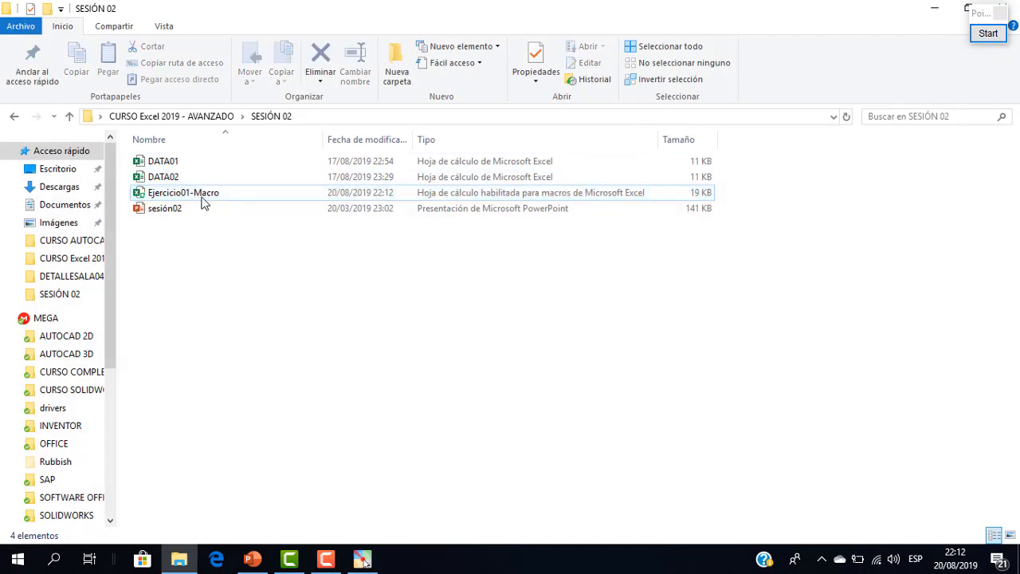
{"action": "left_click", "coordinate": [176, 165]}
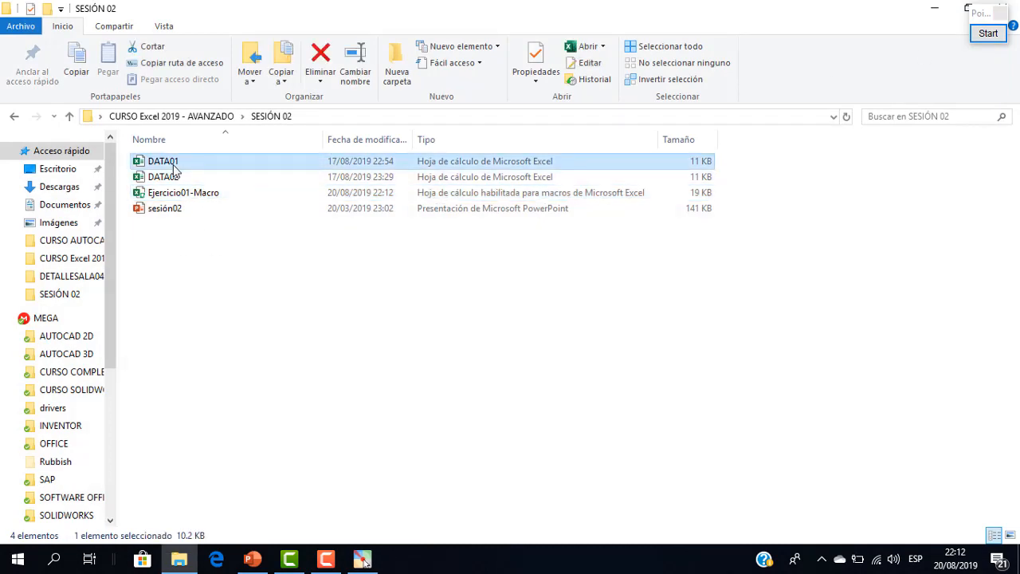
{"action": "double_click", "coordinate": [175, 164]}
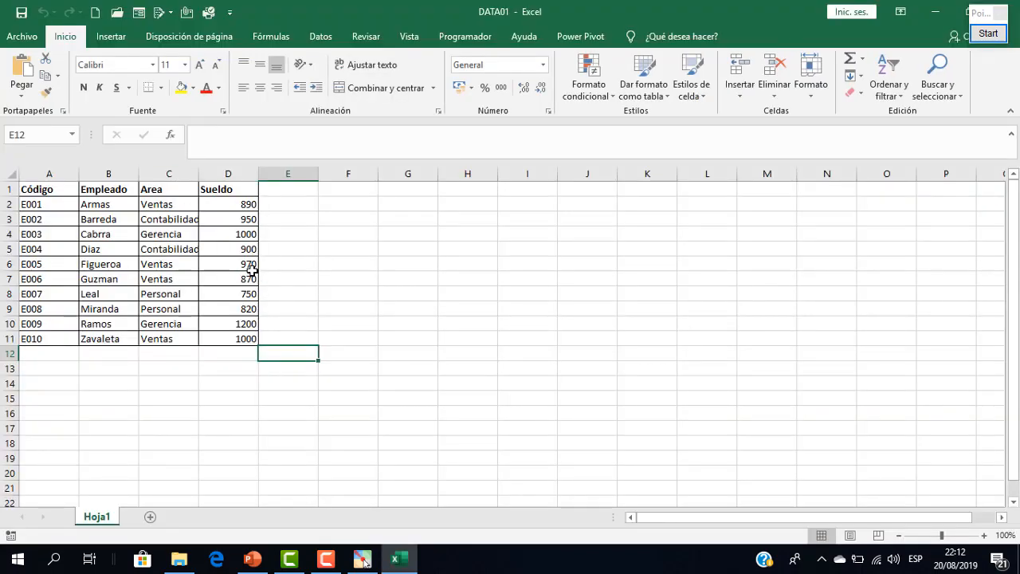
- Apply the S/ Español (Perú) accounting format to the salaries in D2:D11 and widen column D slightly
{"action": "scroll", "coordinate": [252, 270], "scroll_direction": "up", "scroll_amount": 4}
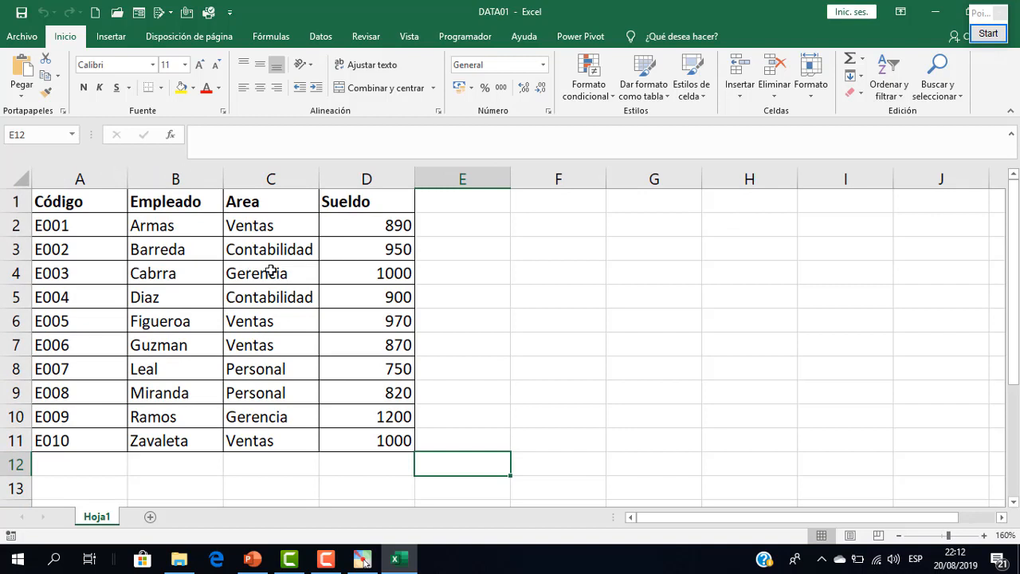
{"action": "left_click_drag", "start_coordinate": [370, 227], "coordinate": [371, 440]}
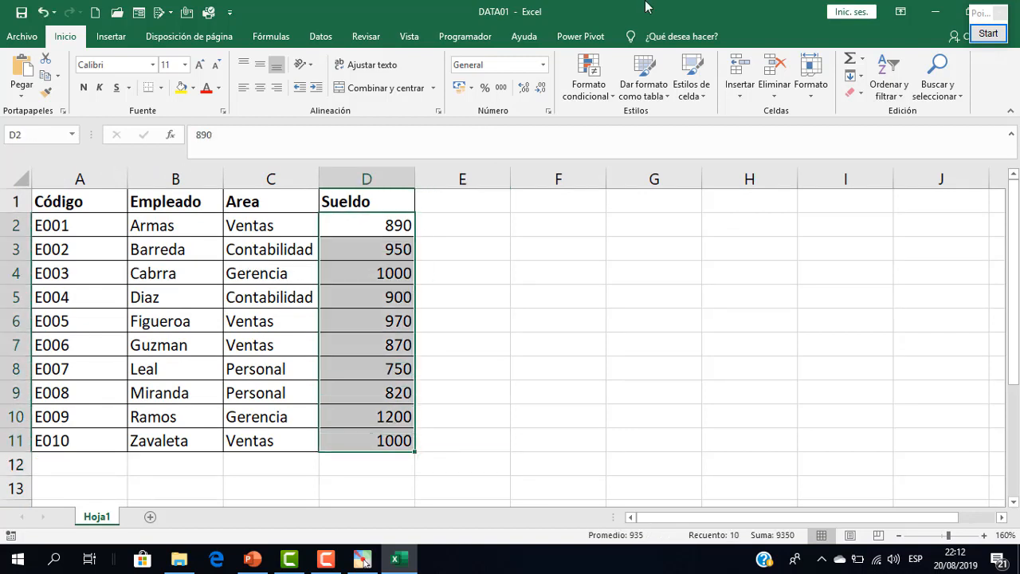
{"action": "left_click", "coordinate": [472, 88]}
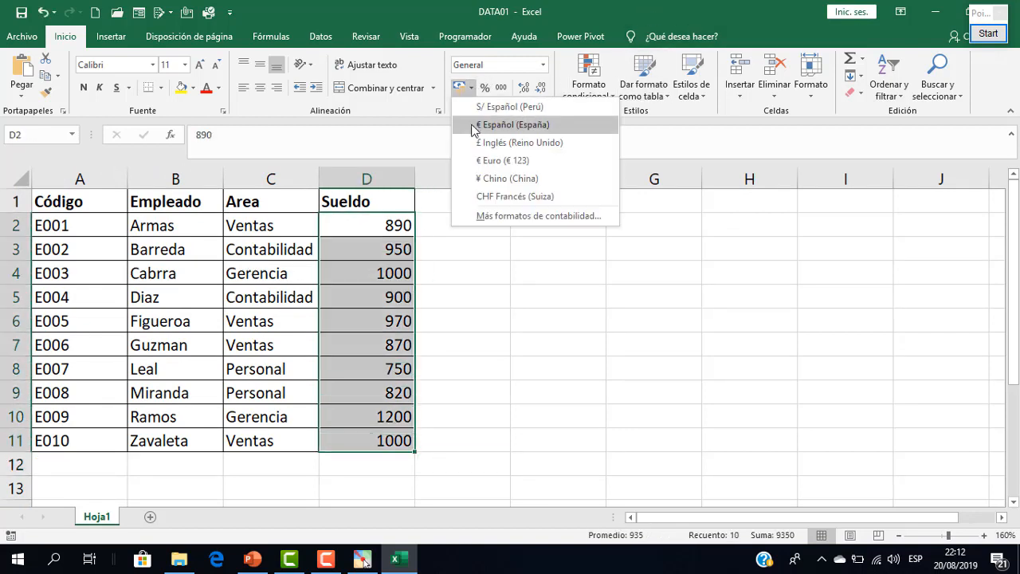
{"action": "left_click", "coordinate": [494, 105]}
{"action": "left_click_drag", "start_coordinate": [415, 178], "coordinate": [425, 179]}
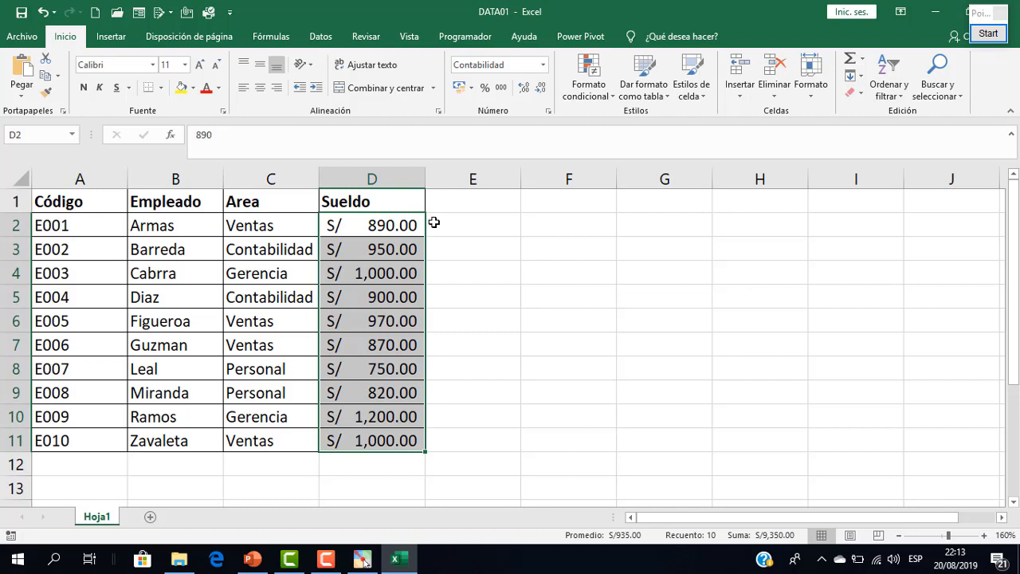
{"action": "left_click", "coordinate": [386, 304]}
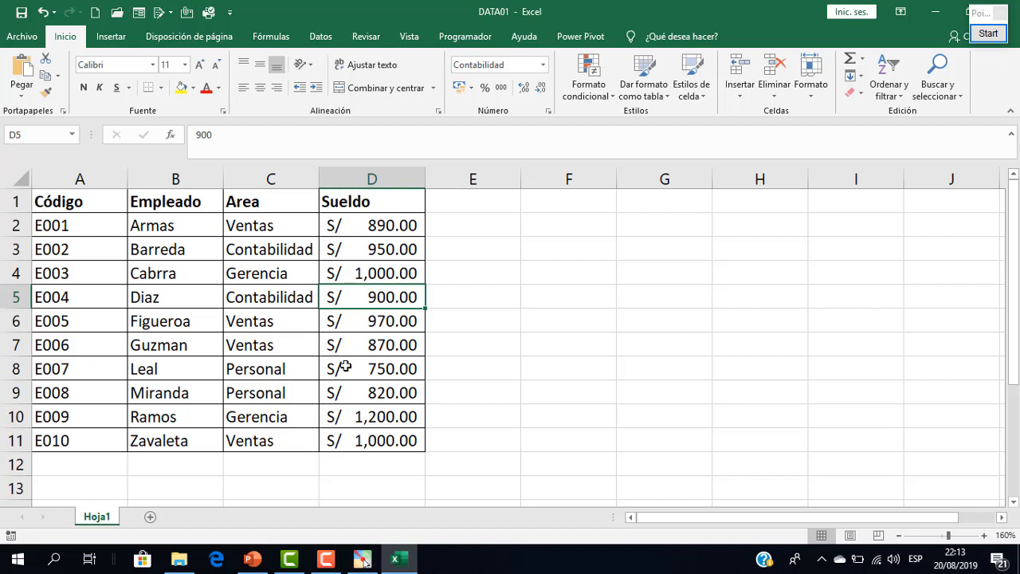
{"action": "left_click", "coordinate": [495, 312]}
{"action": "left_click", "coordinate": [205, 225]}
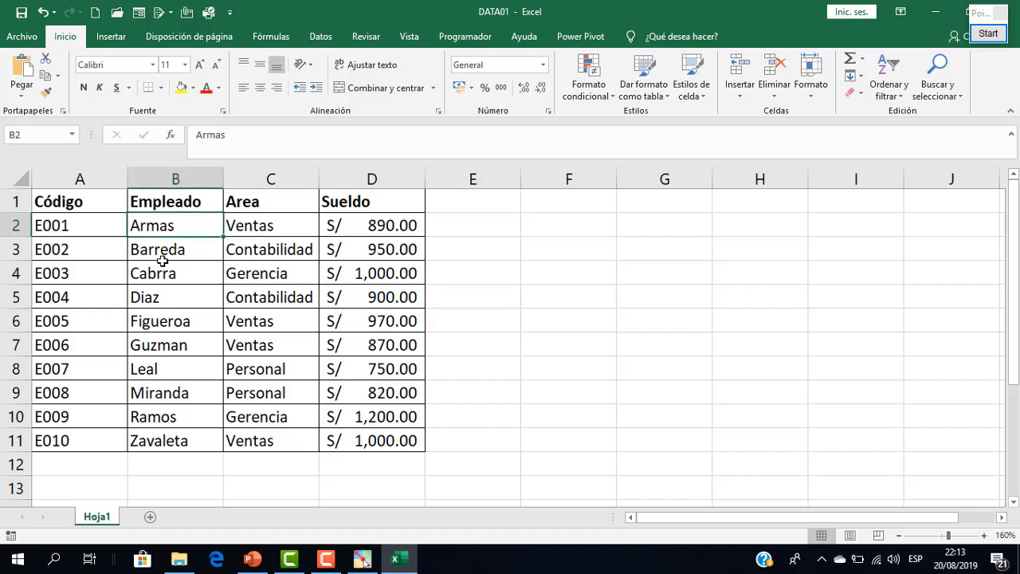
{"action": "left_click", "coordinate": [167, 270]}
{"action": "left_click", "coordinate": [301, 279]}
{"action": "left_click", "coordinate": [220, 234]}
{"action": "left_click", "coordinate": [229, 248]}
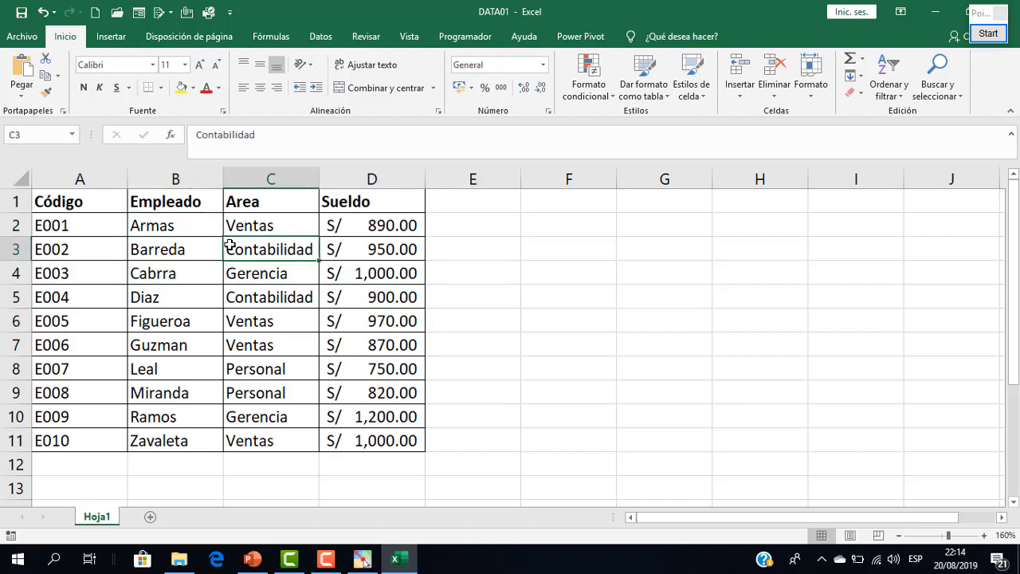
{"action": "left_click", "coordinate": [235, 269]}
{"action": "left_click", "coordinate": [203, 259]}
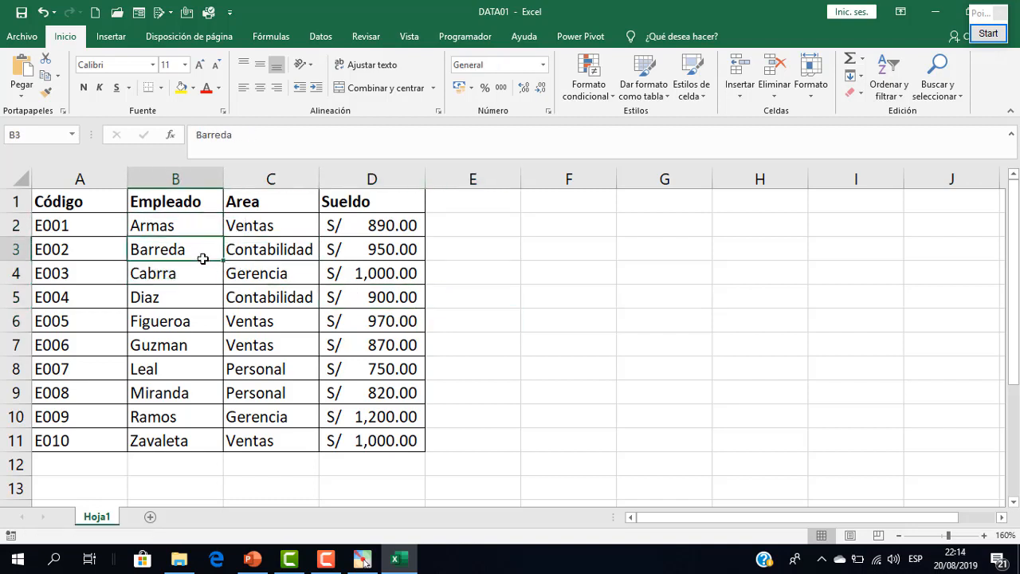
- Rename the worksheet Hoja1 as MacroSbtotal
{"action": "double_click", "coordinate": [101, 516]}
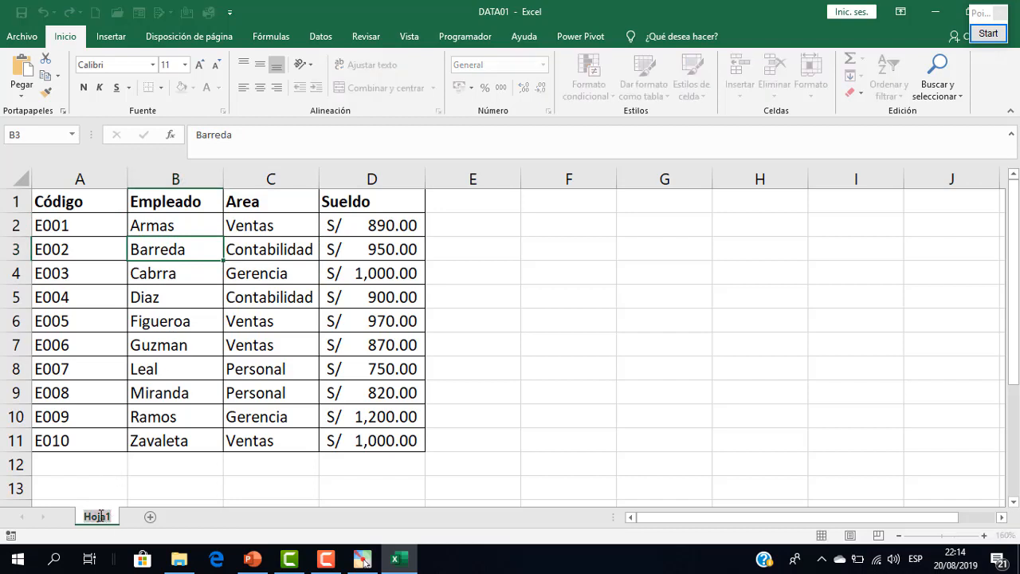
{"action": "key", "text": "BackSpace"}
{"action": "type", "text": "Mac"}
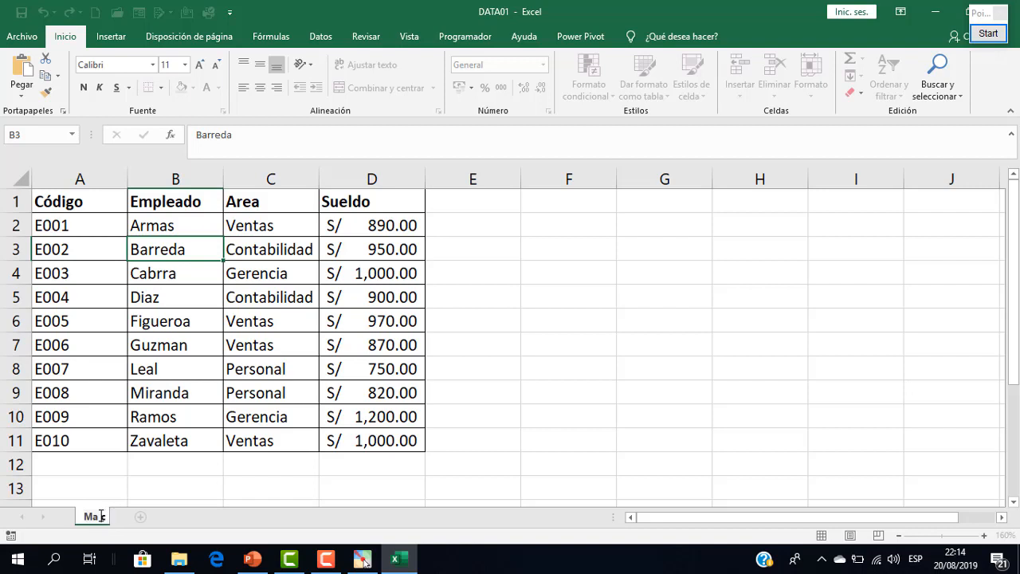
{"action": "type", "text": "roSbtotal"}
{"action": "key", "text": "Return"}
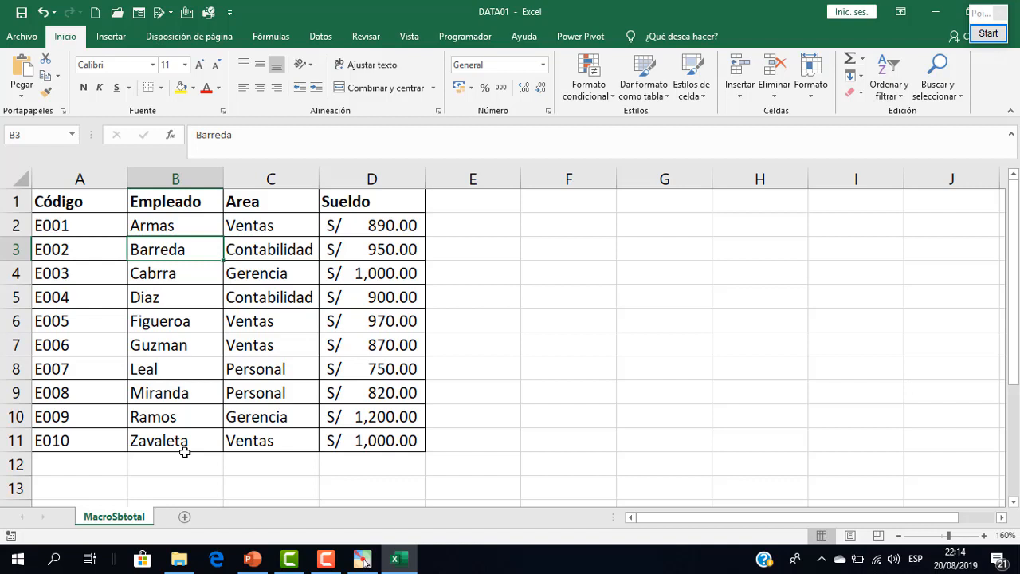
{"action": "left_click", "coordinate": [278, 253]}
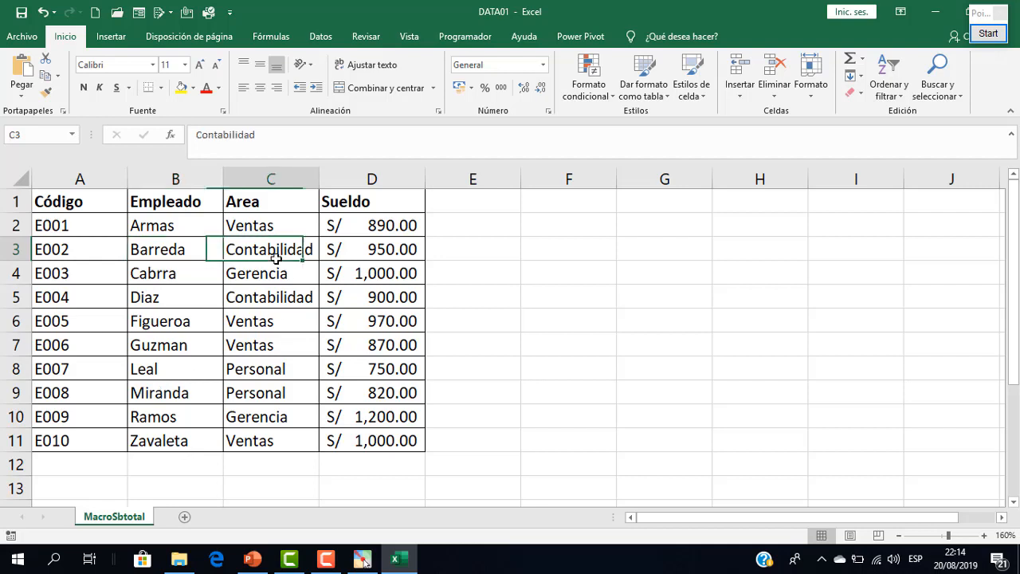
{"action": "left_click", "coordinate": [173, 255]}
{"action": "left_click", "coordinate": [159, 277]}
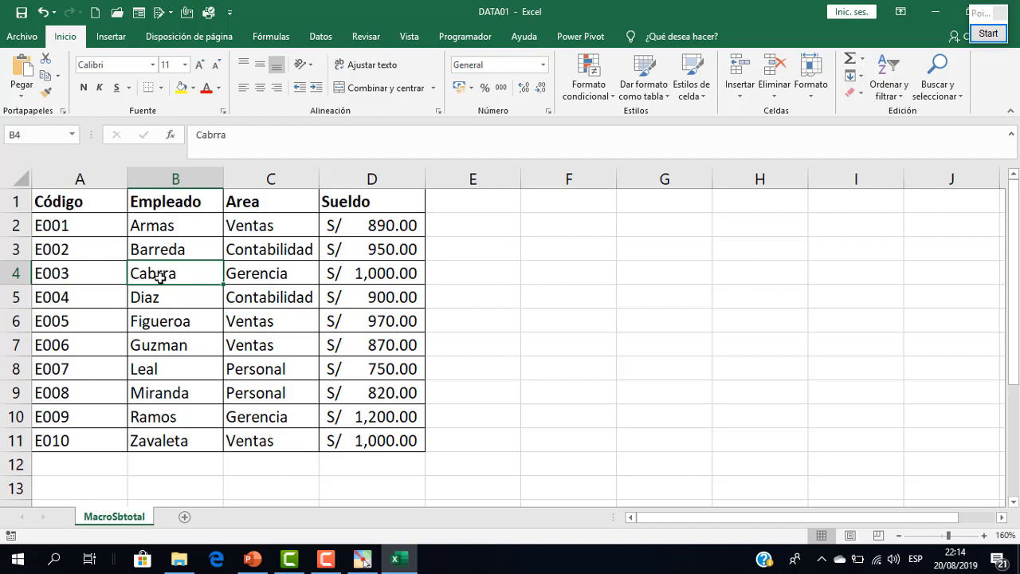
{"action": "left_click", "coordinate": [269, 271]}
{"action": "left_click", "coordinate": [186, 224]}
{"action": "left_click", "coordinate": [152, 271]}
{"action": "left_click", "coordinate": [87, 269]}
{"action": "left_click", "coordinate": [229, 271]}
{"action": "left_click", "coordinate": [214, 232]}
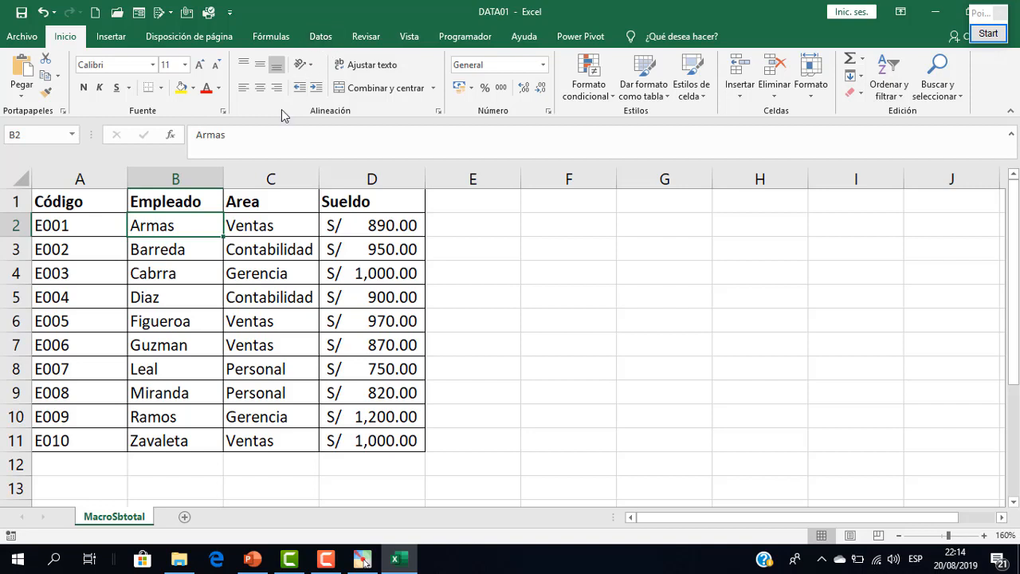
{"action": "left_click", "coordinate": [219, 265]}
{"action": "left_click", "coordinate": [286, 247]}
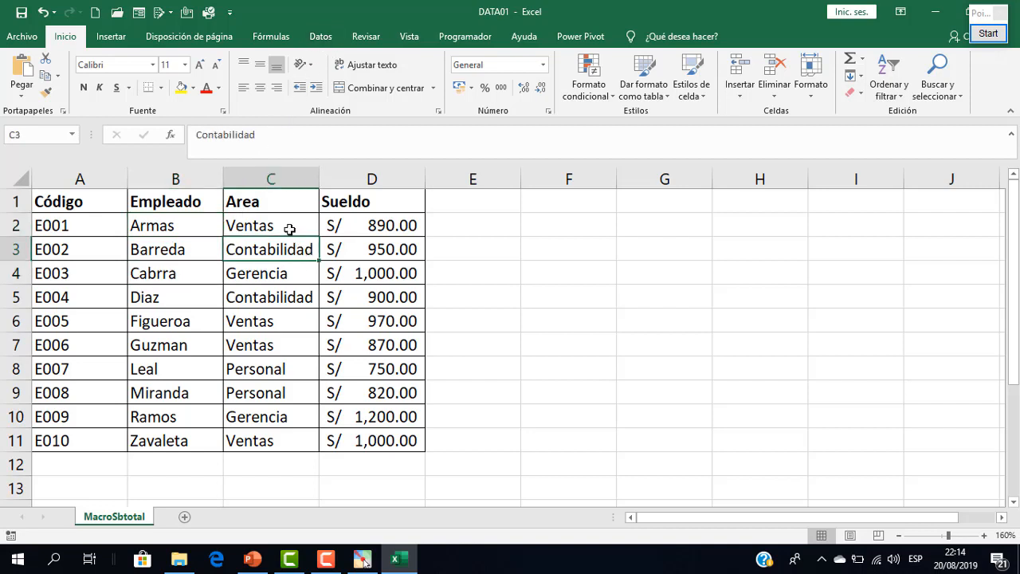
{"action": "left_click", "coordinate": [292, 268]}
{"action": "left_click", "coordinate": [158, 255]}
{"action": "left_click", "coordinate": [280, 246]}
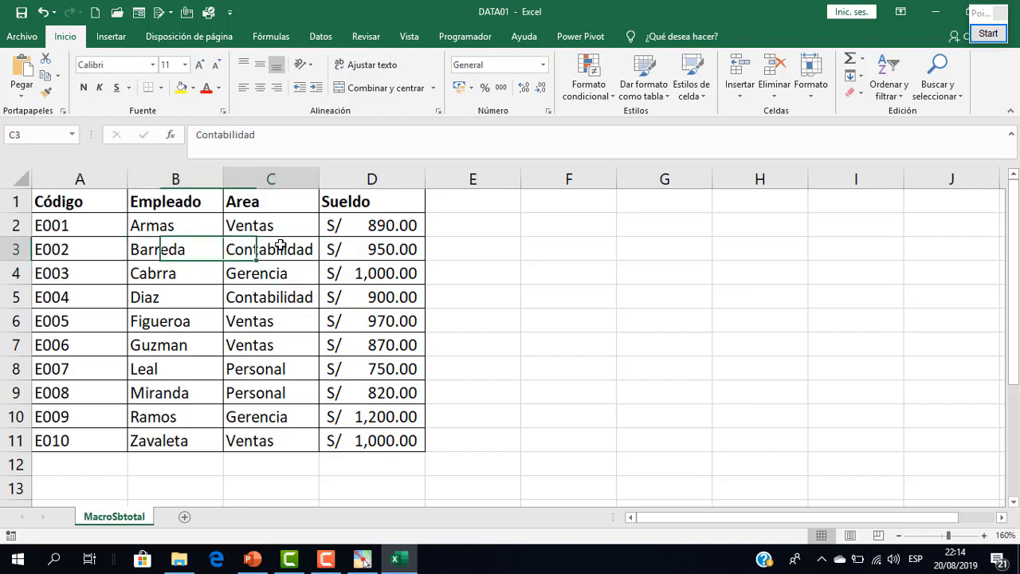
{"action": "left_click", "coordinate": [276, 266]}
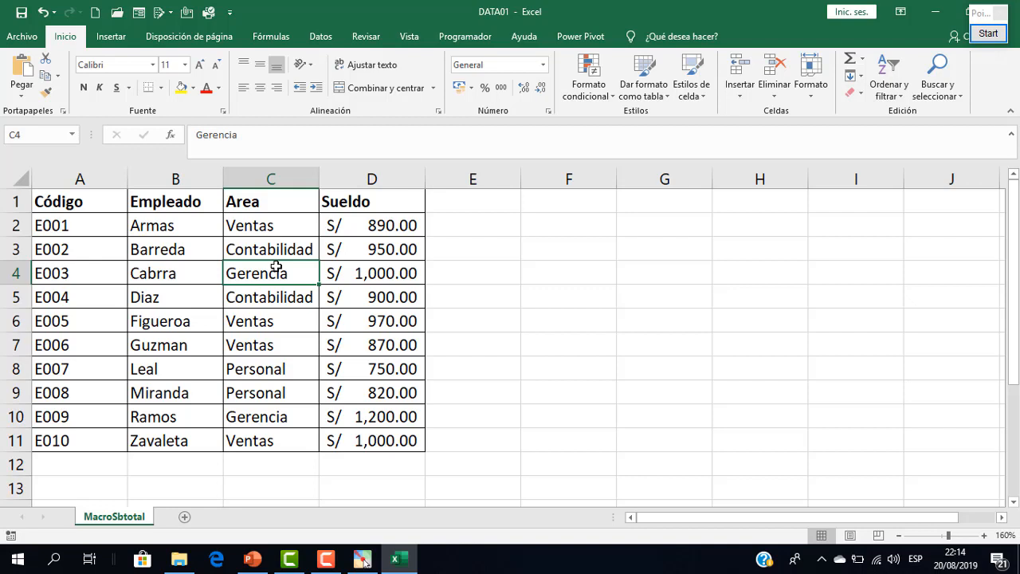
{"action": "left_click", "coordinate": [287, 319]}
{"action": "left_click", "coordinate": [191, 297]}
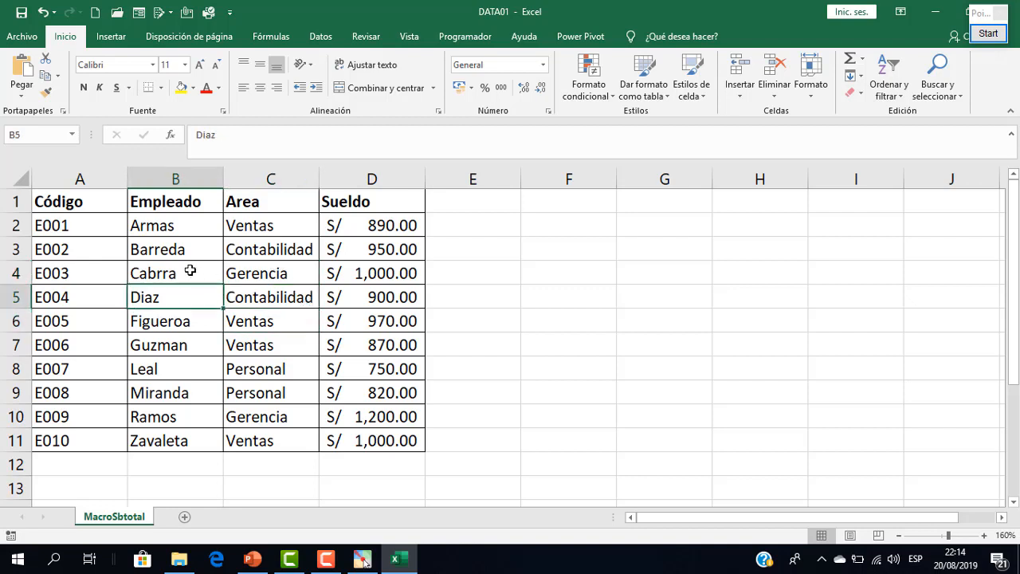
{"action": "left_click", "coordinate": [244, 249]}
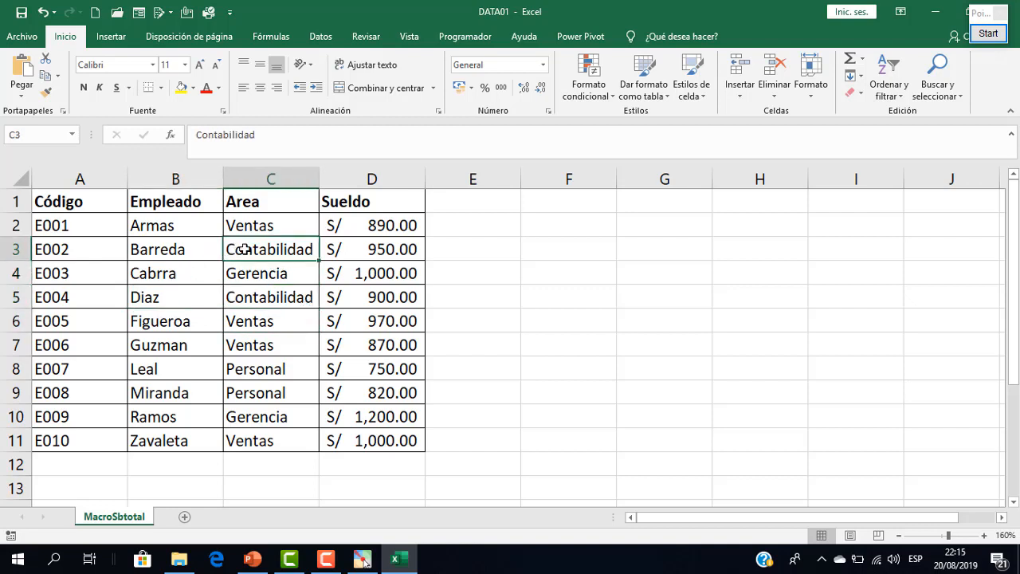
{"action": "left_click", "coordinate": [279, 296]}
{"action": "left_click", "coordinate": [213, 265]}
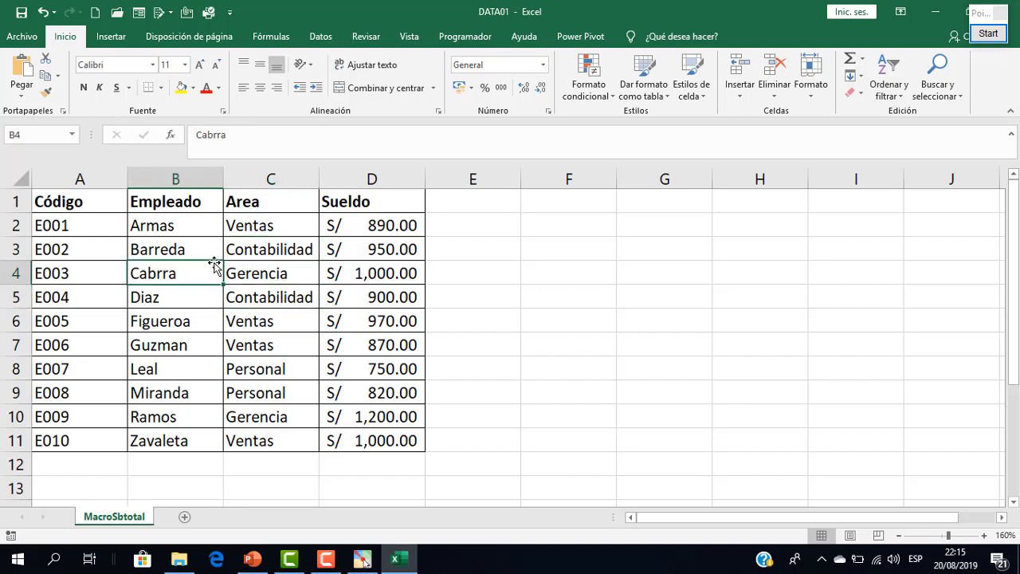
- Start recording a macro named Subtotal in this workbook, with shortcut letter a and the description Totalizar Sueldos por Area
{"action": "left_click", "coordinate": [326, 278]}
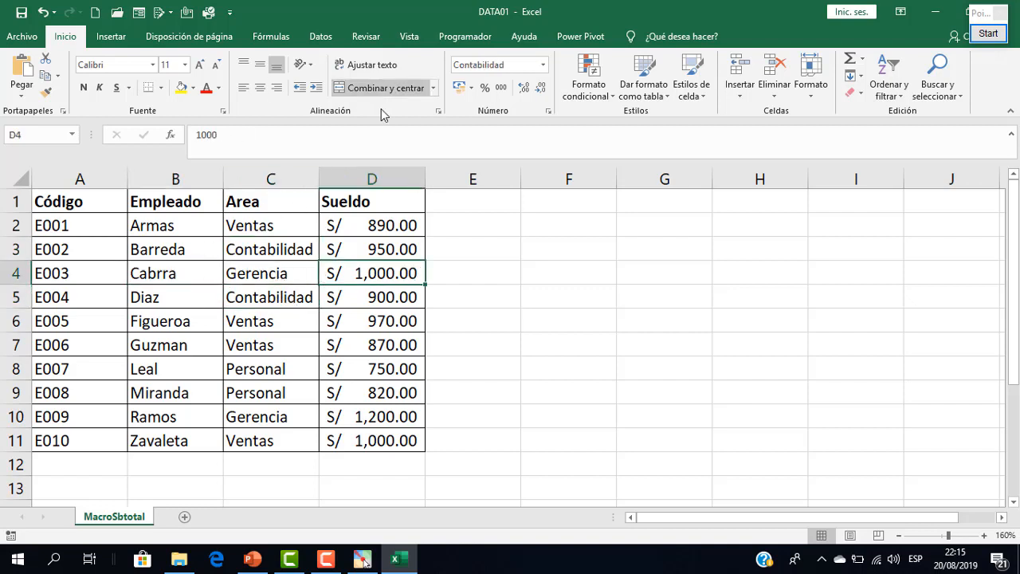
{"action": "left_click", "coordinate": [481, 40]}
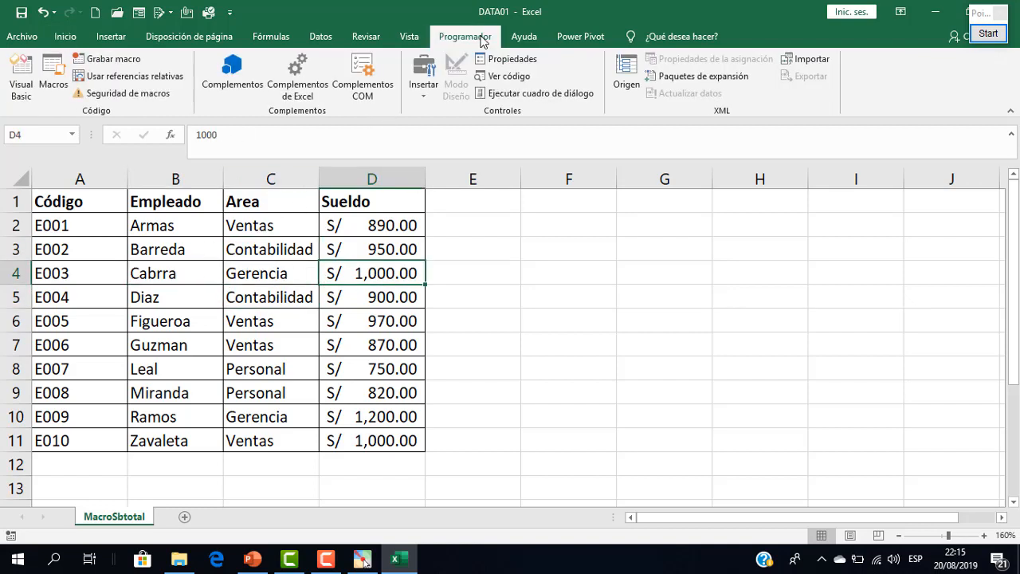
{"action": "left_click", "coordinate": [111, 63]}
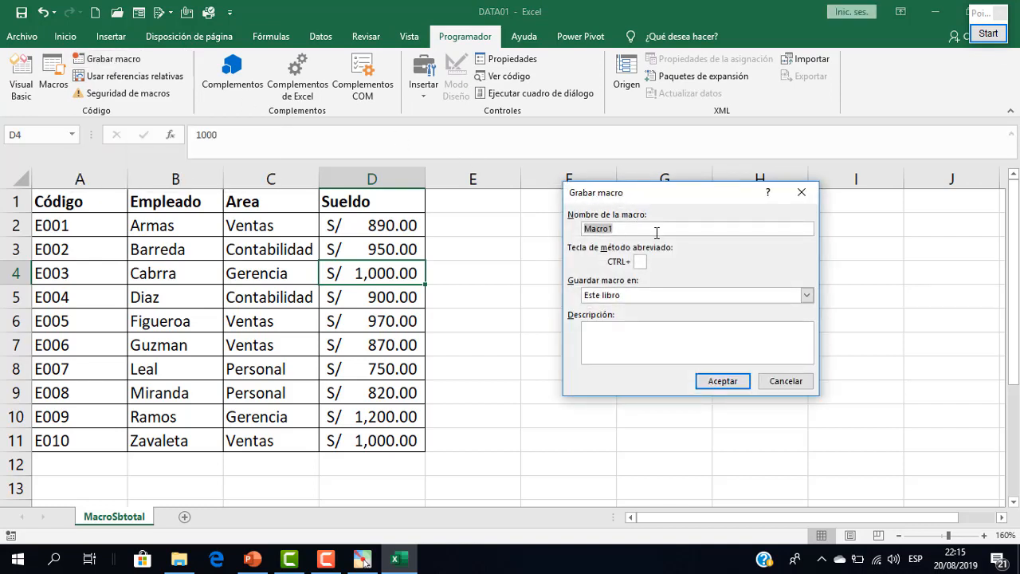
{"action": "left_click_drag", "start_coordinate": [654, 195], "coordinate": [486, 219]}
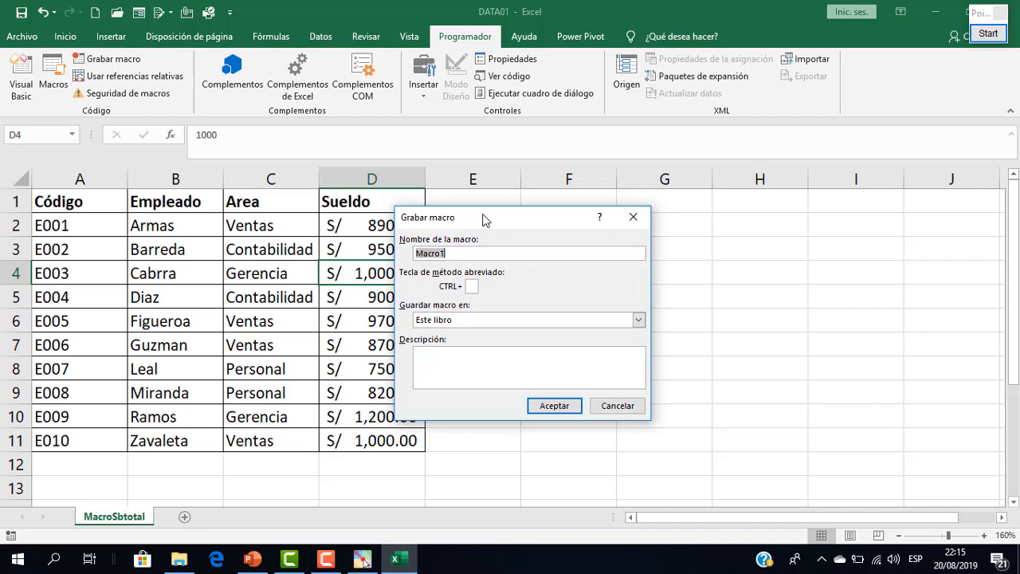
{"action": "type", "text": "Subtotal"}
{"action": "left_click", "coordinate": [472, 289]}
{"action": "type", "text": "a"}
{"action": "left_click", "coordinate": [449, 357]}
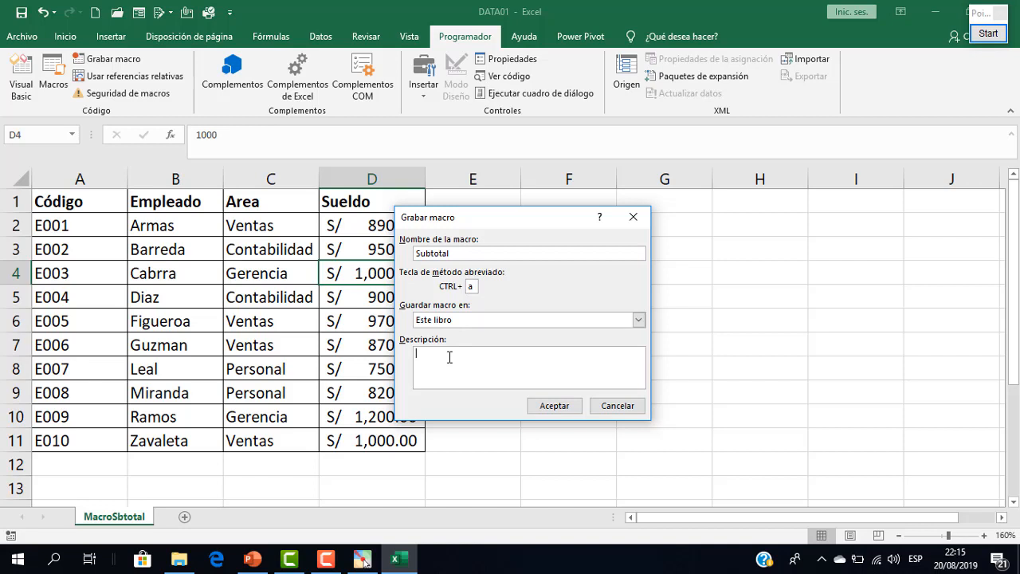
{"action": "type", "text": "Totalizar Sueldos por Area"}
{"action": "left_click", "coordinate": [470, 255]}
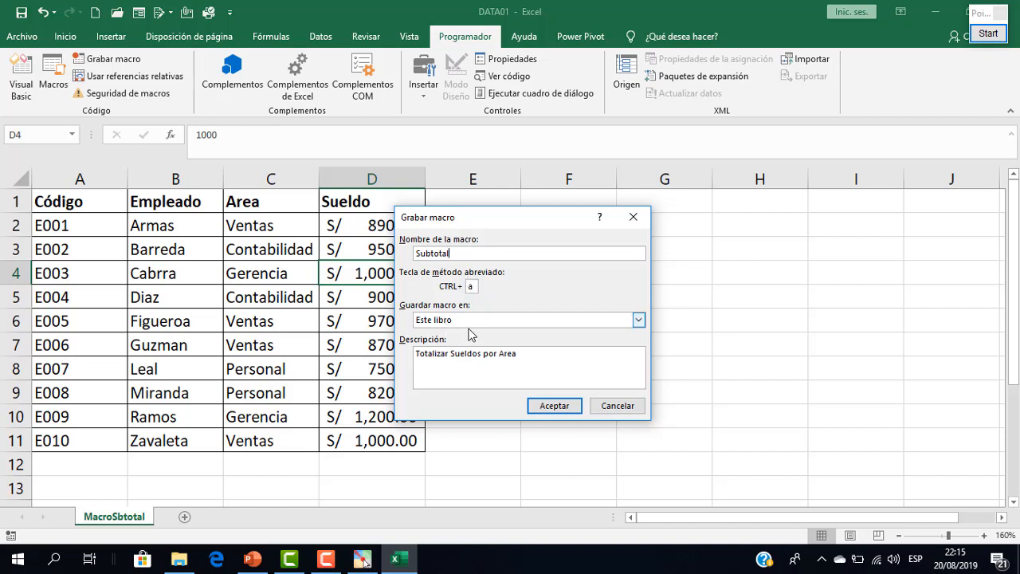
{"action": "left_click", "coordinate": [554, 408]}
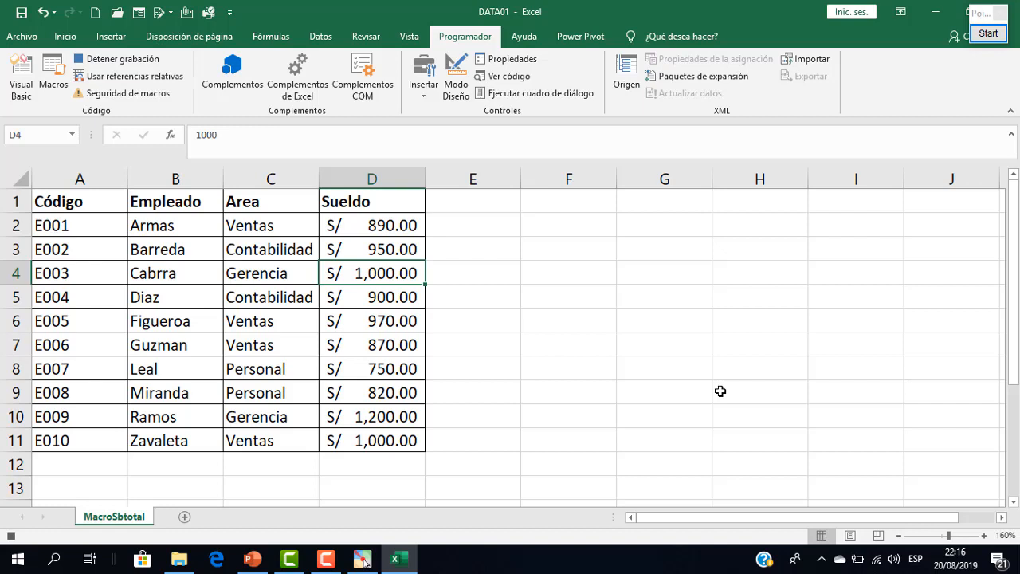
- Sort the employee table by the Area column, on cell values from A to Z
{"action": "left_click", "coordinate": [247, 273]}
{"action": "left_click", "coordinate": [171, 253]}
{"action": "left_click", "coordinate": [167, 297]}
{"action": "left_click", "coordinate": [263, 272]}
{"action": "left_click", "coordinate": [173, 298]}
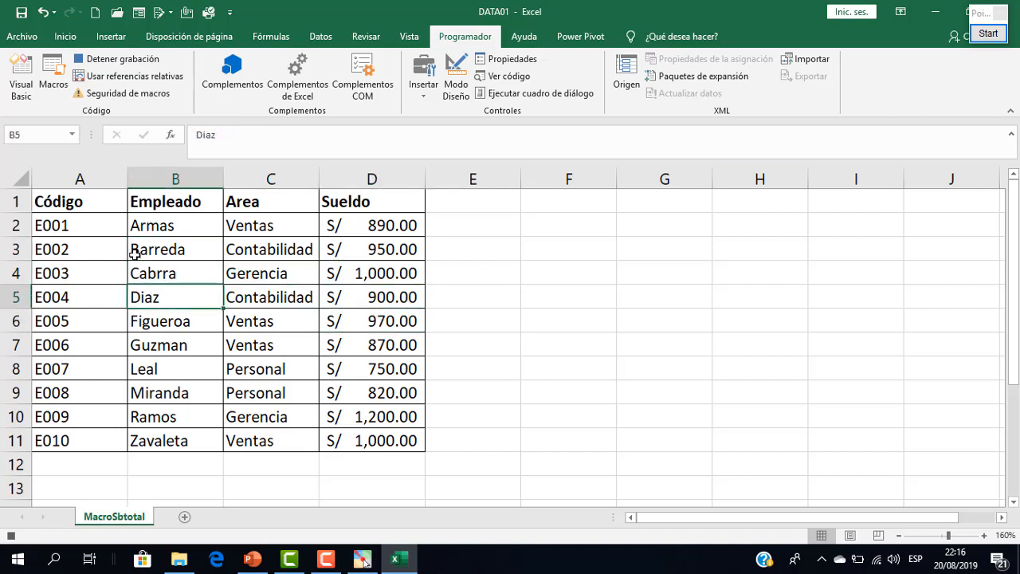
{"action": "left_click", "coordinate": [135, 253]}
{"action": "left_click", "coordinate": [330, 40]}
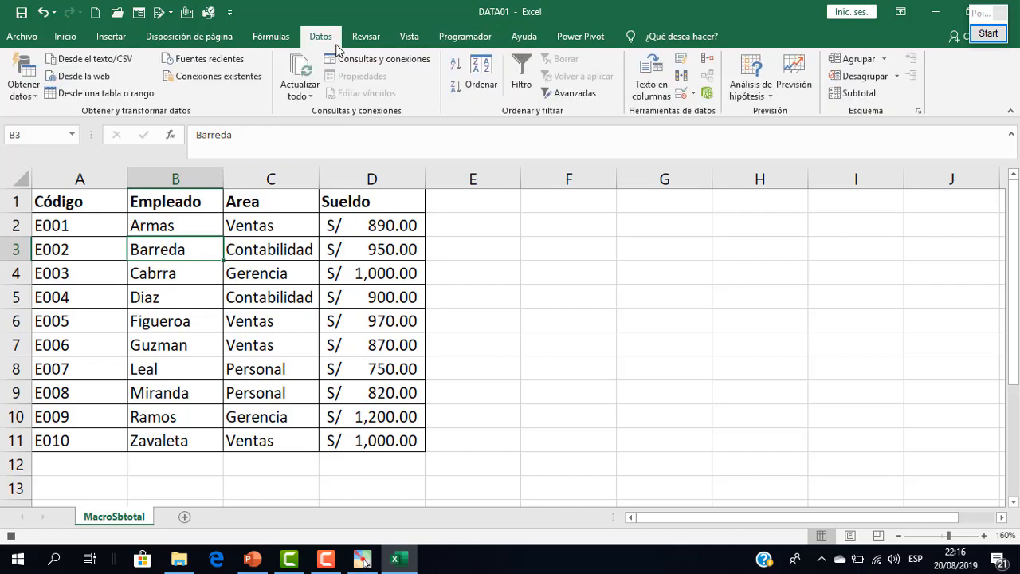
{"action": "left_click", "coordinate": [481, 75]}
{"action": "left_click_drag", "start_coordinate": [441, 224], "coordinate": [629, 138]}
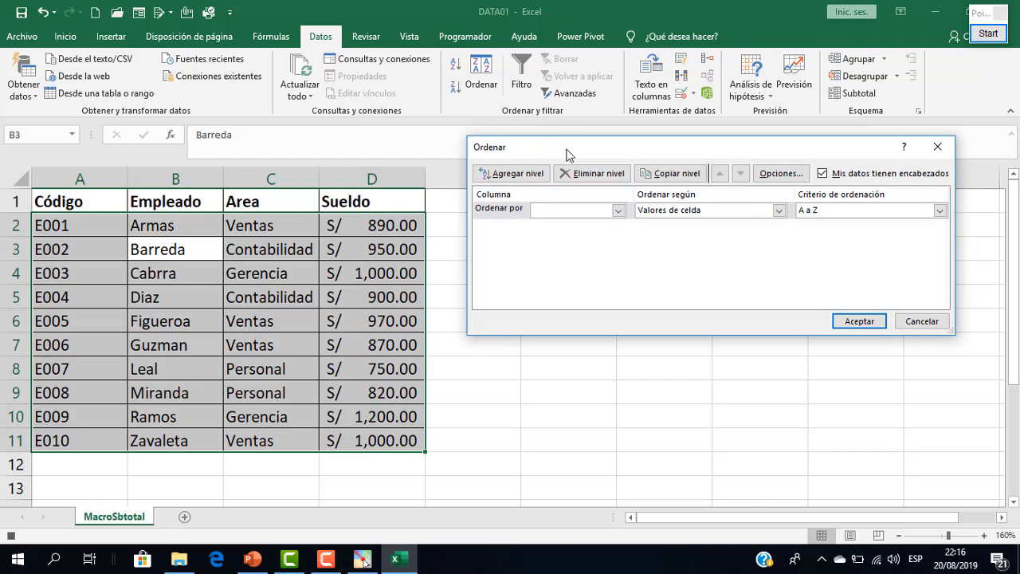
{"action": "left_click", "coordinate": [617, 210]}
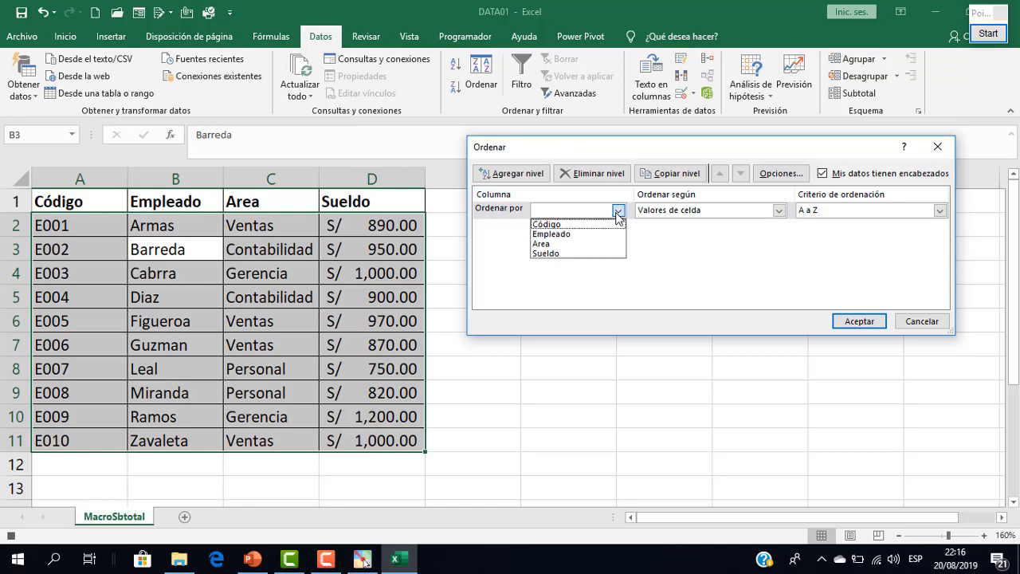
{"action": "left_click", "coordinate": [575, 243]}
{"action": "left_click", "coordinate": [875, 322]}
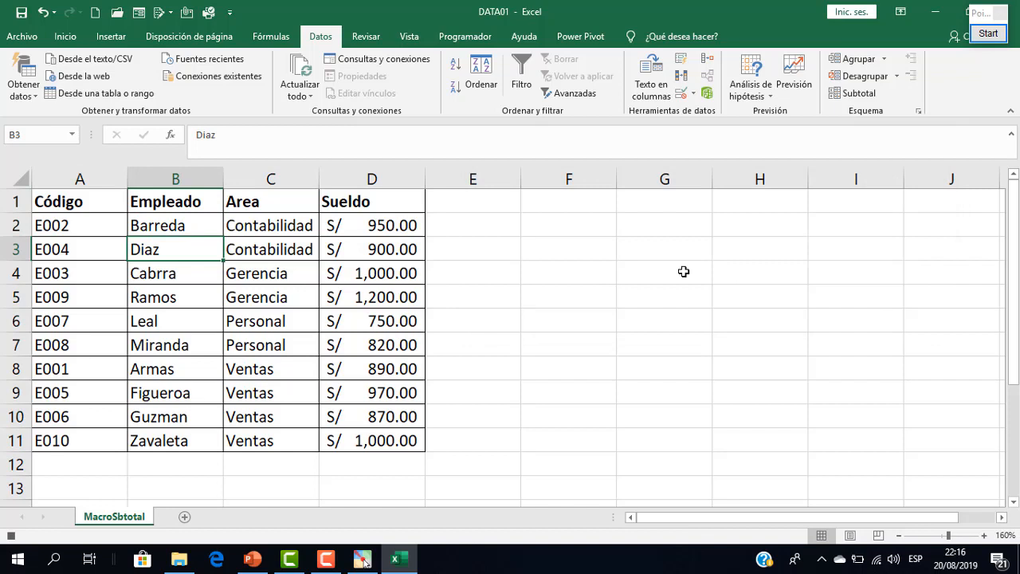
- Add subtotals to the sorted table that sum Sueldo at each change in Area
{"action": "left_click_drag", "start_coordinate": [273, 225], "coordinate": [259, 441]}
{"action": "left_click", "coordinate": [266, 299]}
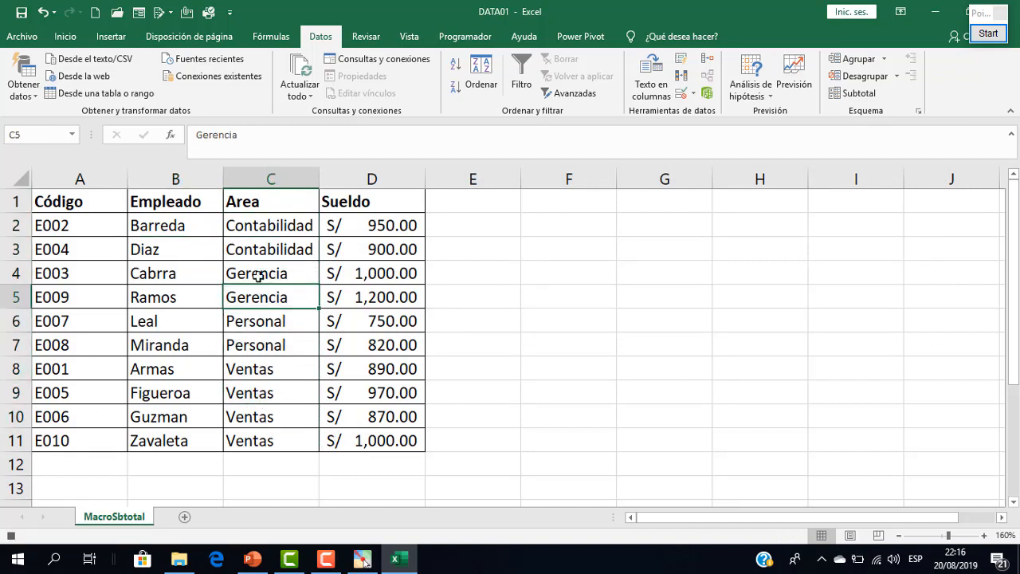
{"action": "left_click", "coordinate": [258, 276]}
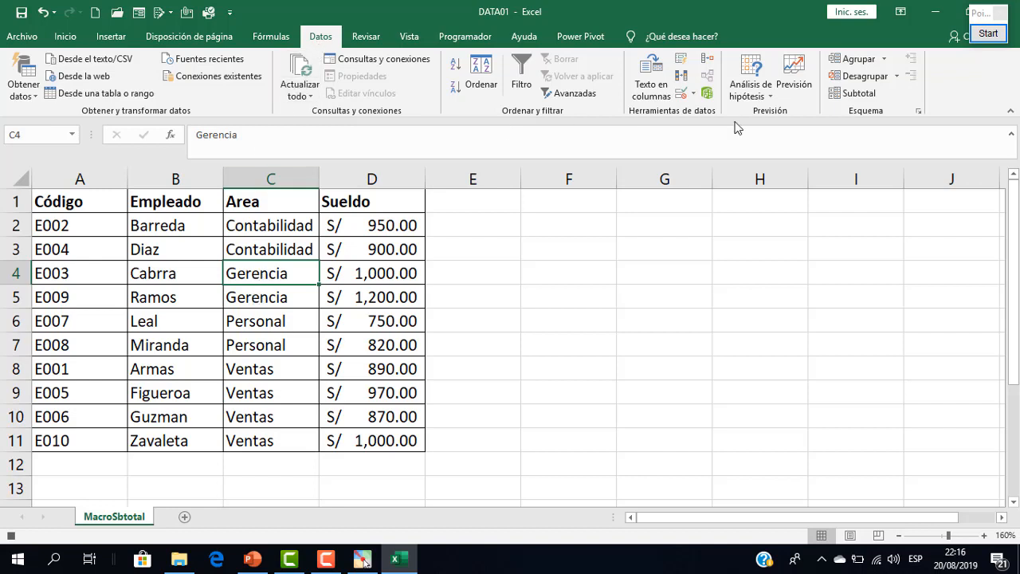
{"action": "left_click", "coordinate": [858, 94]}
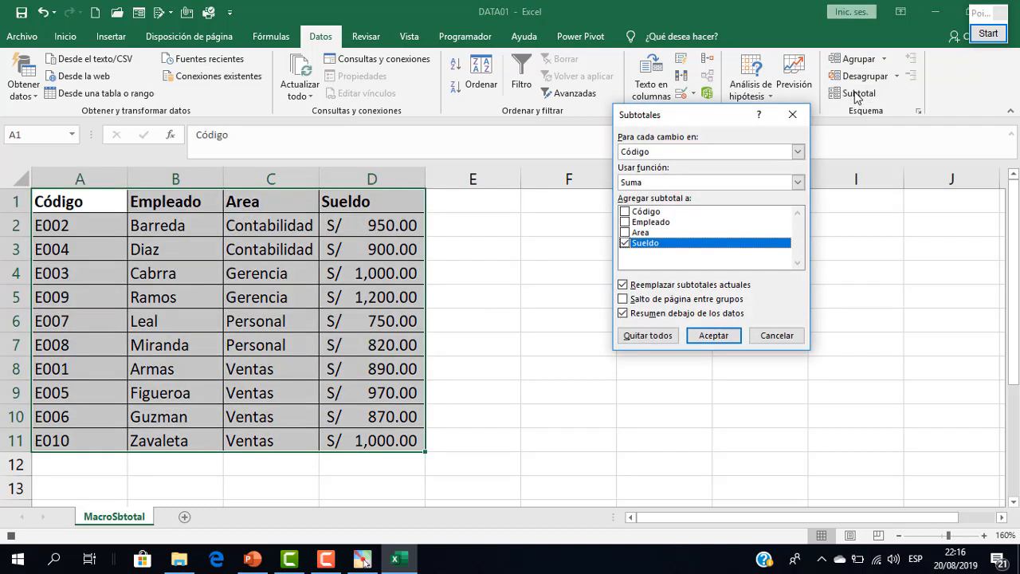
{"action": "left_click", "coordinate": [670, 157]}
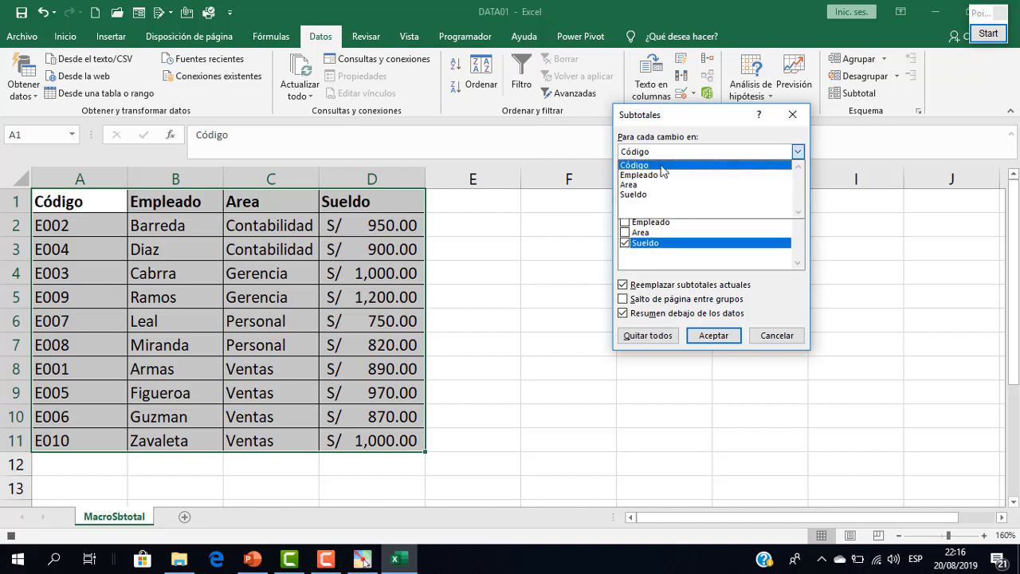
{"action": "left_click", "coordinate": [652, 186]}
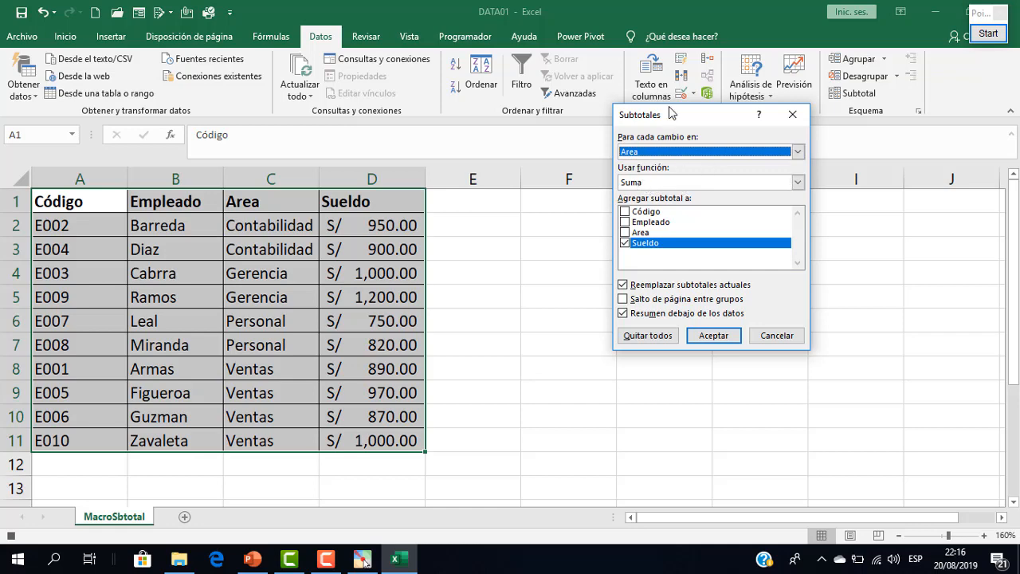
{"action": "left_click_drag", "start_coordinate": [666, 115], "coordinate": [487, 176]}
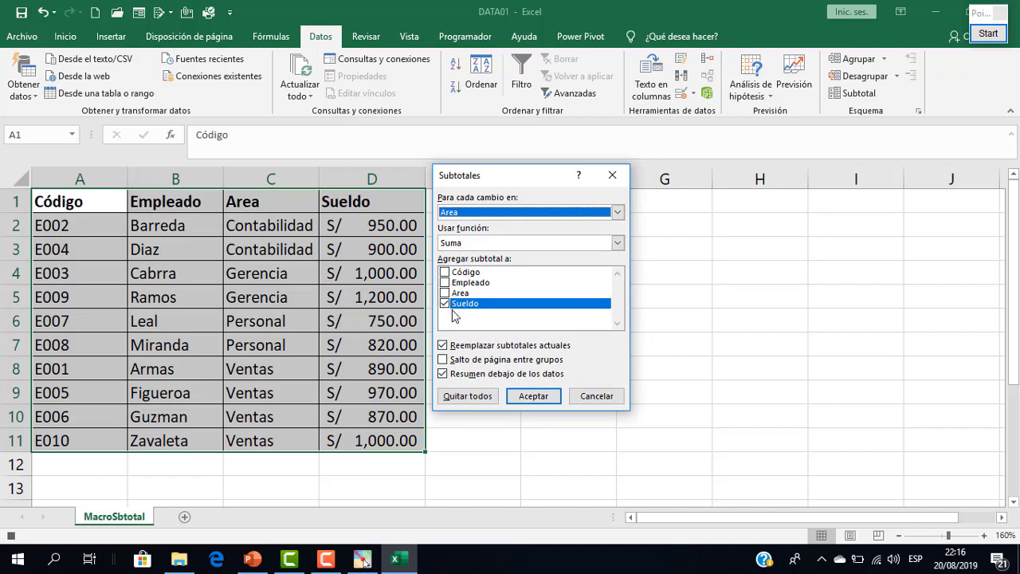
{"action": "left_click", "coordinate": [533, 397]}
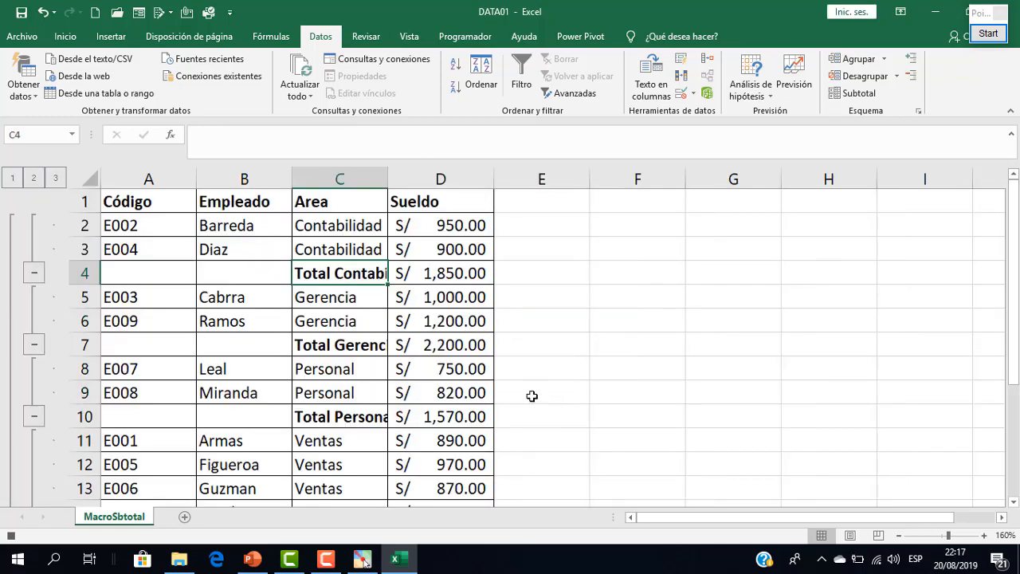
- Widen column C until the area total labels fit in full
{"action": "scroll", "coordinate": [581, 286], "scroll_direction": "down", "scroll_amount": 1}
{"action": "scroll", "coordinate": [580, 286], "scroll_direction": "down", "scroll_amount": 1}
{"action": "scroll", "coordinate": [580, 286], "scroll_direction": "up", "scroll_amount": 1}
{"action": "scroll", "coordinate": [580, 285], "scroll_direction": "down", "scroll_amount": 2}
{"action": "scroll", "coordinate": [580, 285], "scroll_direction": "up", "scroll_amount": 2}
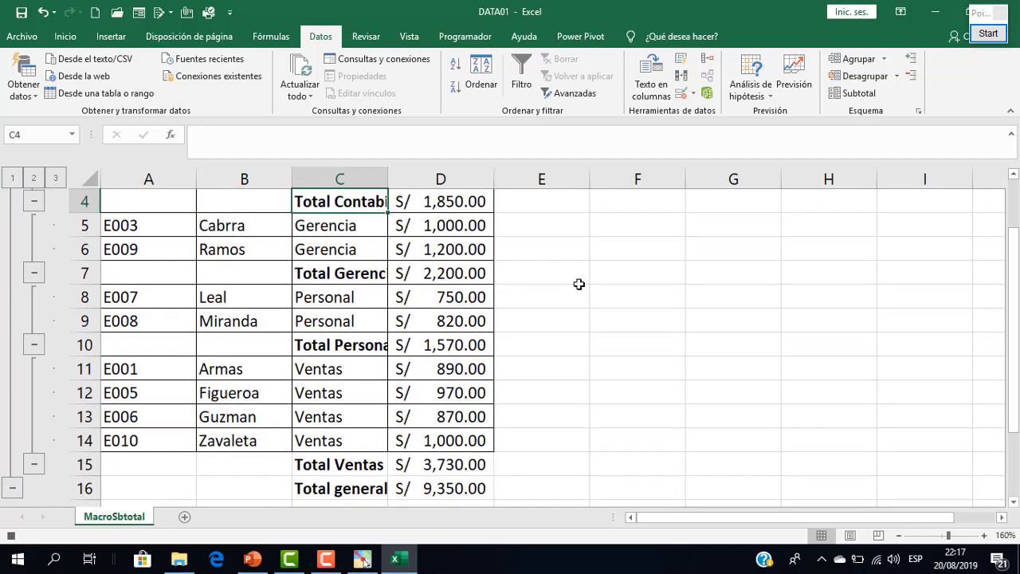
{"action": "left_click_drag", "start_coordinate": [387, 177], "coordinate": [435, 187]}
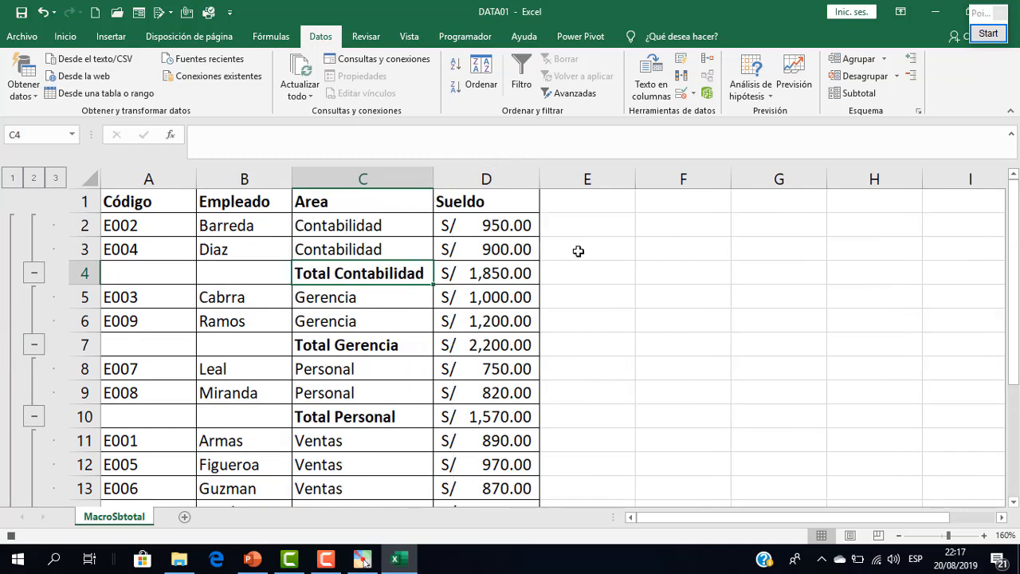
{"action": "scroll", "coordinate": [580, 252], "scroll_direction": "down", "scroll_amount": 1}
{"action": "scroll", "coordinate": [580, 253], "scroll_direction": "up", "scroll_amount": 1}
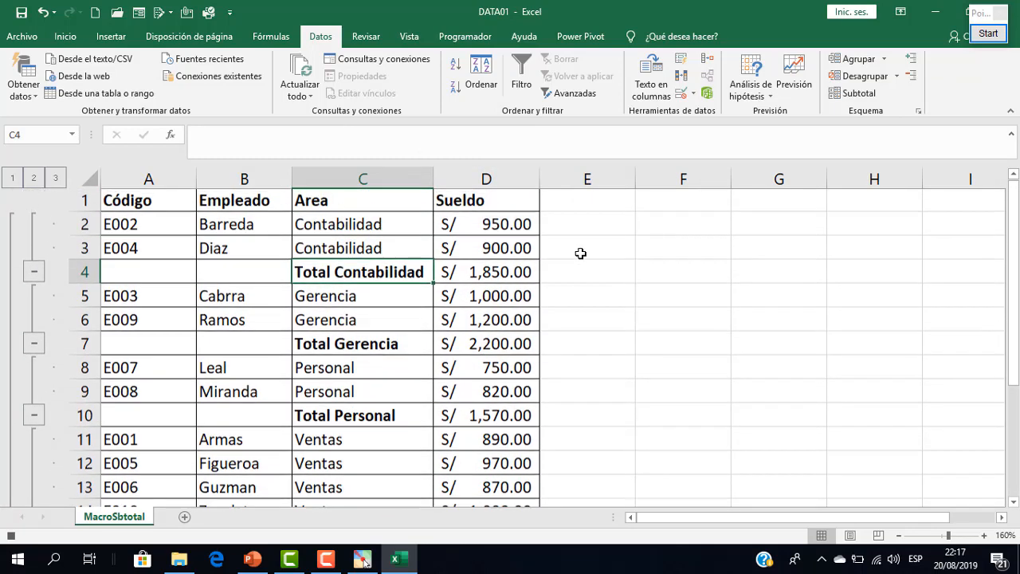
- Review the subtotals at outline levels 1 and 2, and return to the full detail at level 3
{"action": "left_click", "coordinate": [13, 178]}
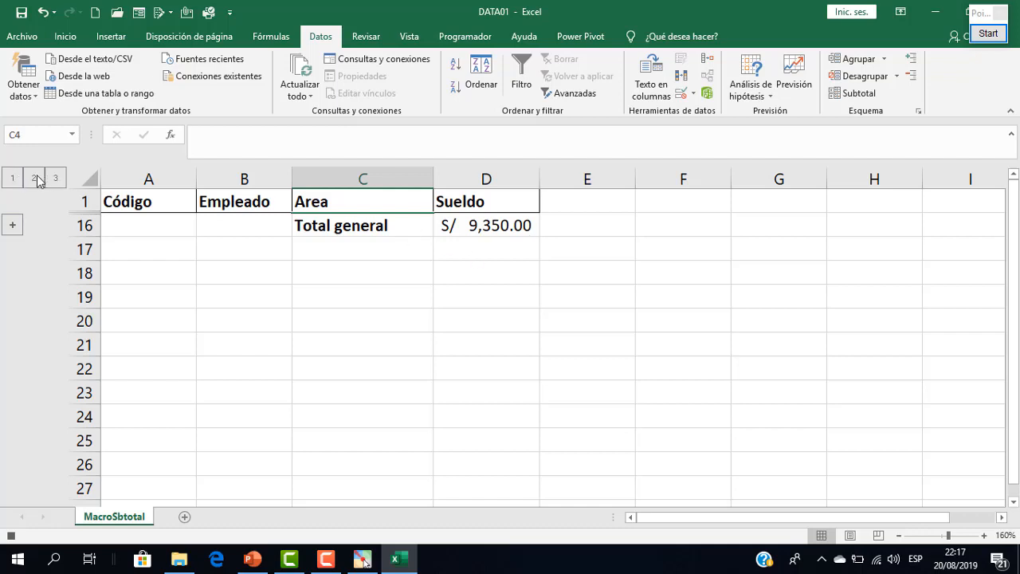
{"action": "left_click", "coordinate": [35, 178]}
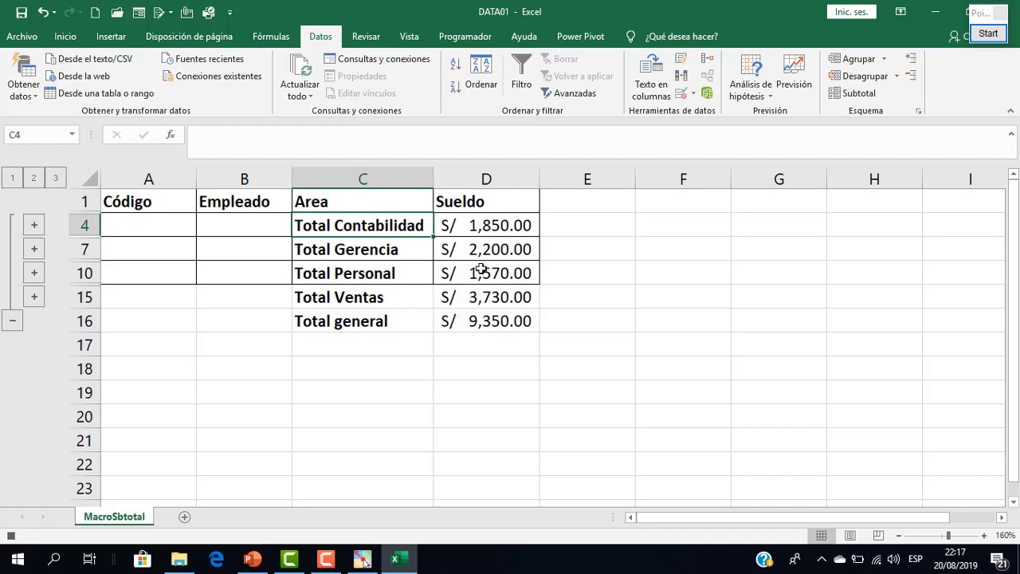
{"action": "left_click", "coordinate": [56, 177]}
{"action": "scroll", "coordinate": [437, 322], "scroll_direction": "down", "scroll_amount": 1}
{"action": "scroll", "coordinate": [436, 322], "scroll_direction": "up", "scroll_amount": 1}
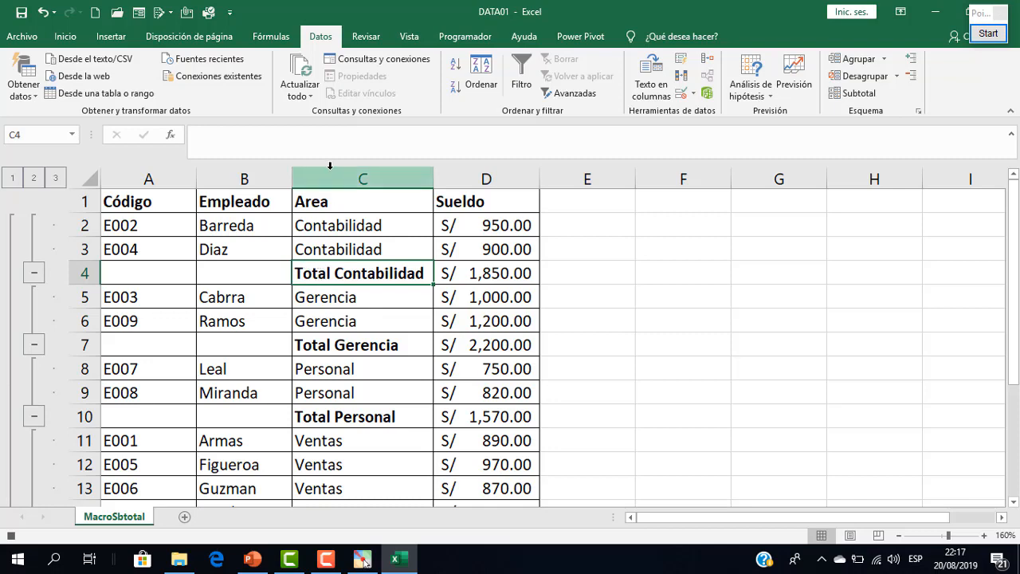
- Stop recording the Subtotal macro and select the empty cell F4 beside the table
{"action": "left_click", "coordinate": [464, 37]}
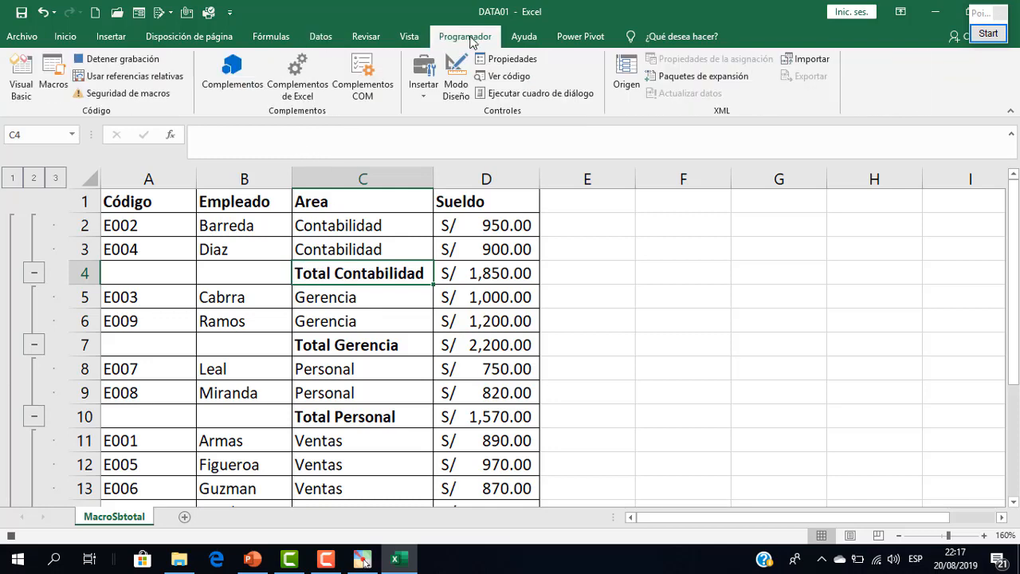
{"action": "left_click", "coordinate": [132, 64]}
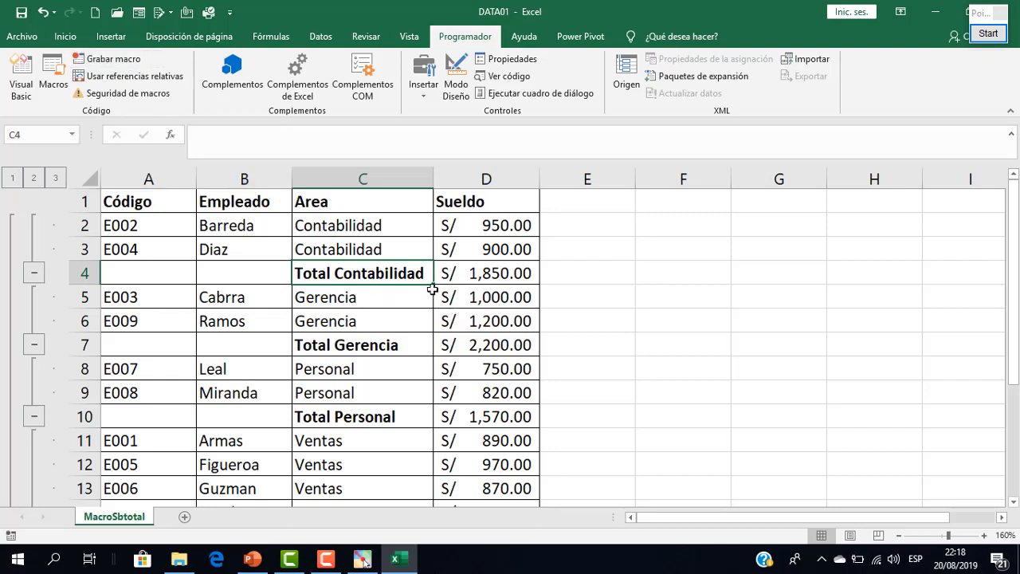
{"action": "scroll", "coordinate": [670, 266], "scroll_direction": "down", "scroll_amount": 1}
{"action": "scroll", "coordinate": [669, 267], "scroll_direction": "up", "scroll_amount": 1}
{"action": "left_click", "coordinate": [669, 266]}
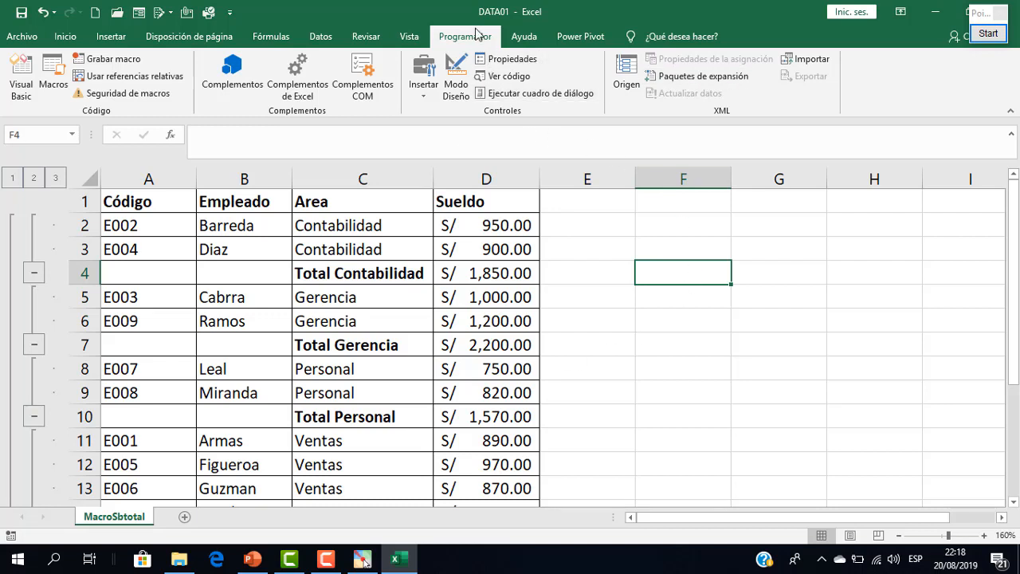
- Start recording a macro named QuitarSubtotal in this workbook, with shortcut letter x and the description Elimiar los subtotales
{"action": "left_click", "coordinate": [125, 67]}
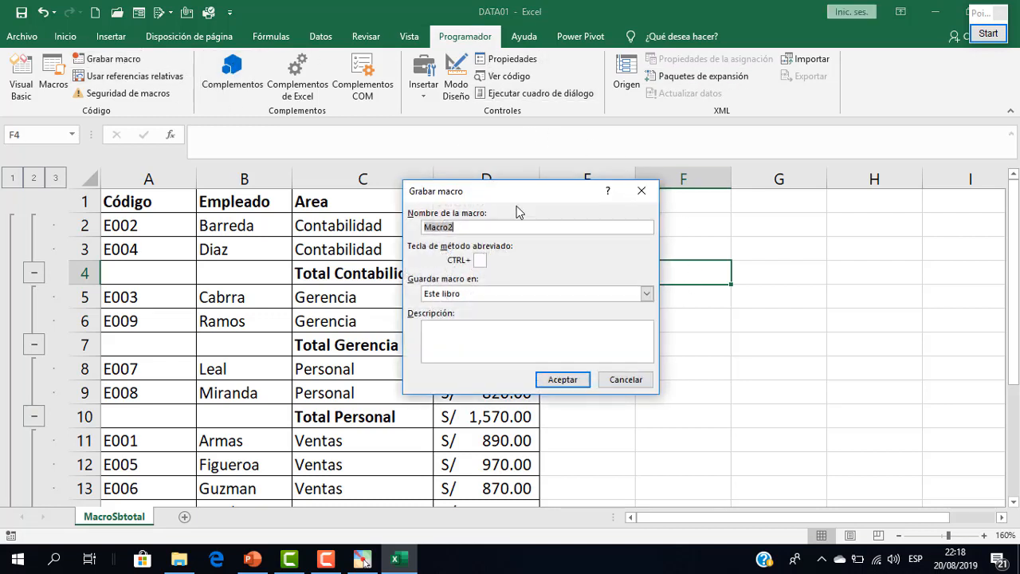
{"action": "type", "text": "O"}
{"action": "type", "text": "uitarSub"}
{"action": "type", "text": "total"}
{"action": "left_click", "coordinate": [482, 260]}
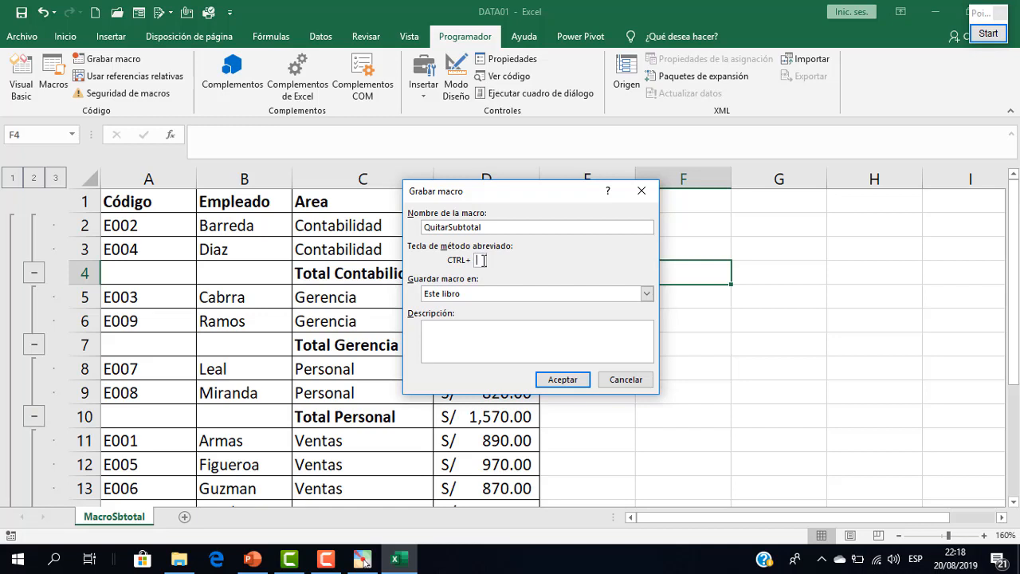
{"action": "type", "text": "x"}
{"action": "left_click", "coordinate": [449, 329]}
{"action": "type", "text": "Elimiar lo"}
{"action": "key", "text": "BackSpace"}
{"action": "type", "text": "os sb"}
{"action": "key", "text": "BackSpace"}
{"action": "type", "text": "ubtotales"}
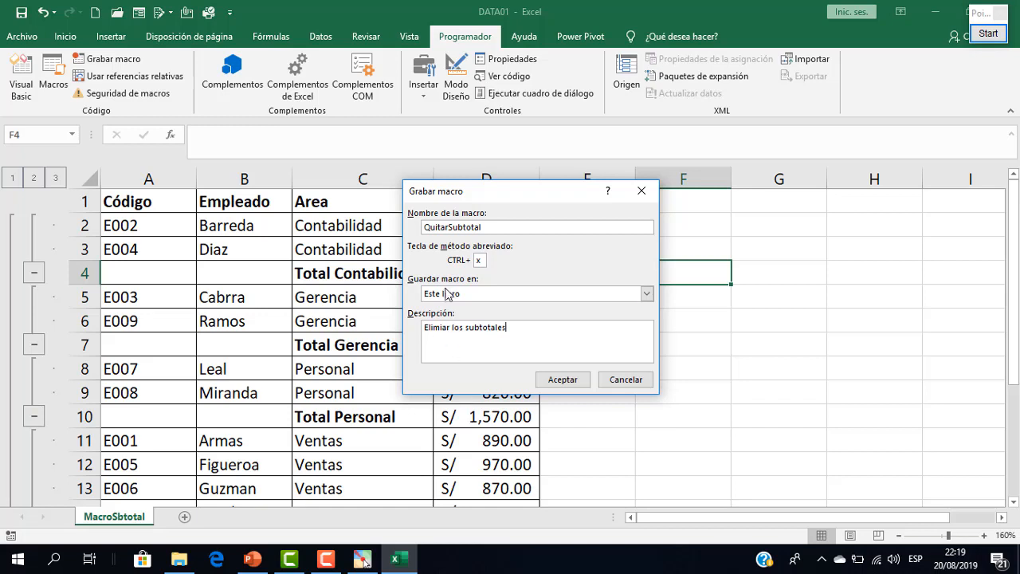
{"action": "left_click", "coordinate": [560, 380]}
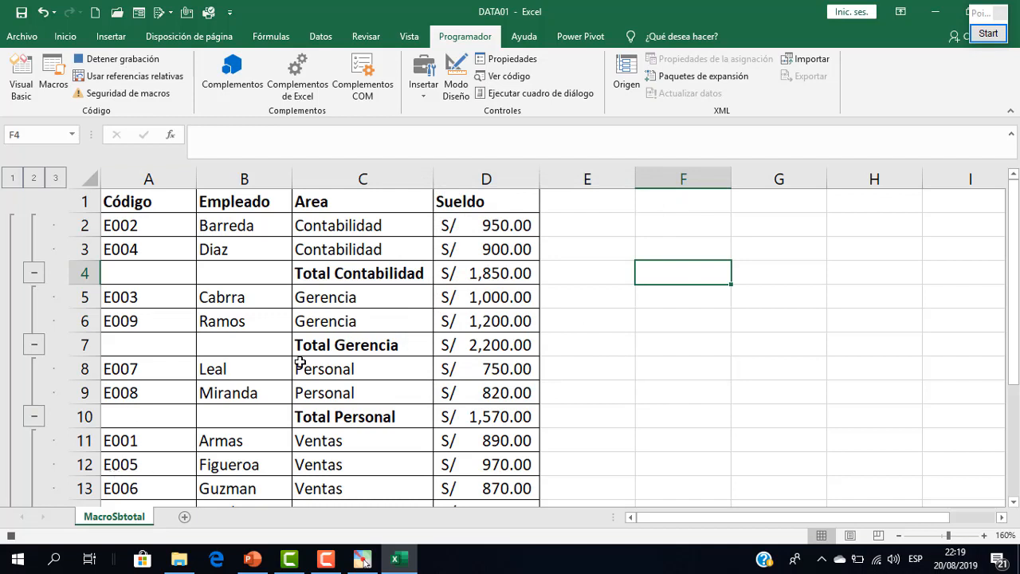
- Select cell C3 inside the subtotaled table and remove all of its subtotals as part of the recorded macro
{"action": "left_click", "coordinate": [375, 290]}
{"action": "left_click", "coordinate": [331, 247]}
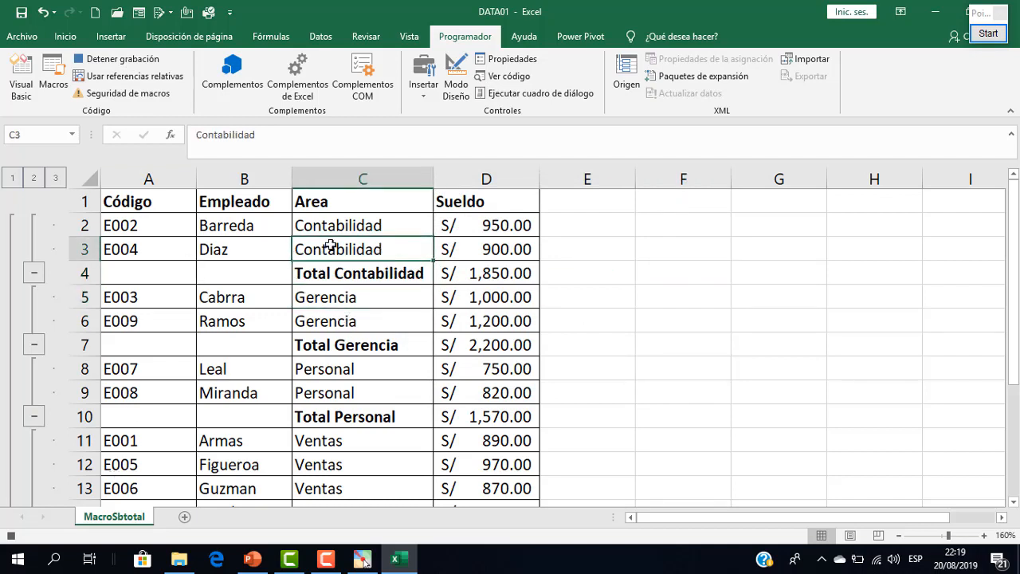
{"action": "left_click", "coordinate": [279, 323]}
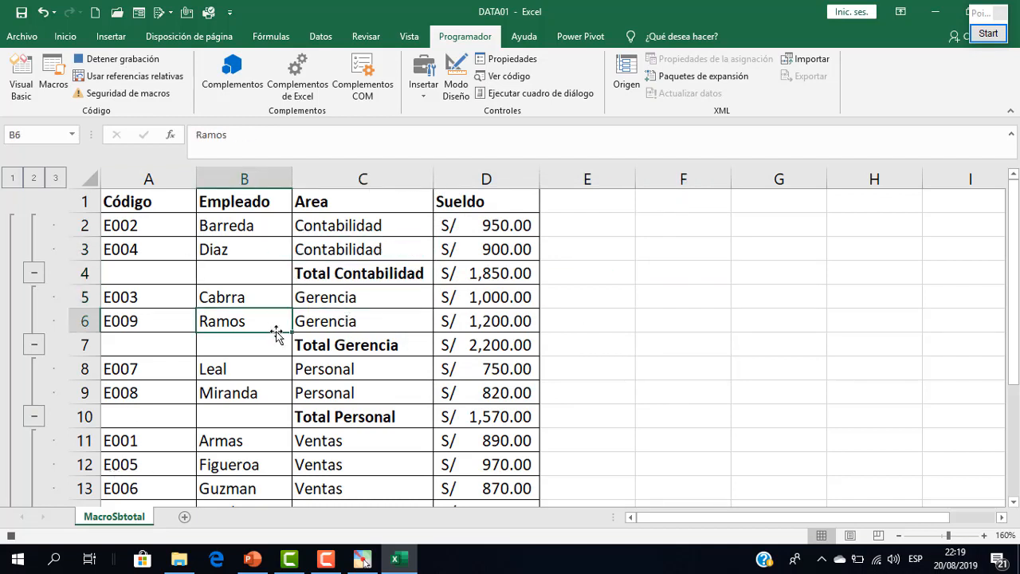
{"action": "left_click", "coordinate": [288, 255]}
{"action": "left_click", "coordinate": [364, 259]}
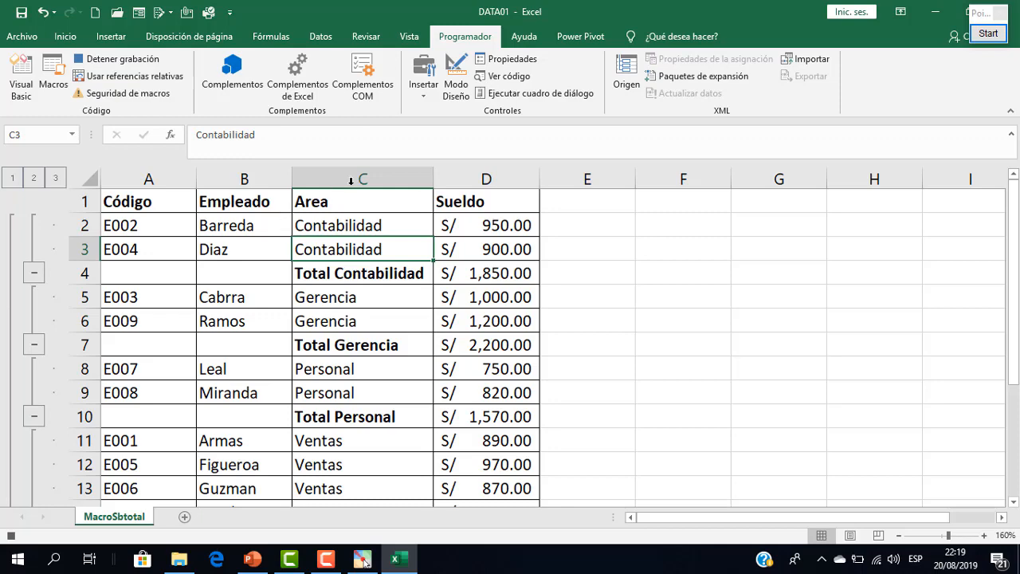
{"action": "left_click", "coordinate": [322, 38]}
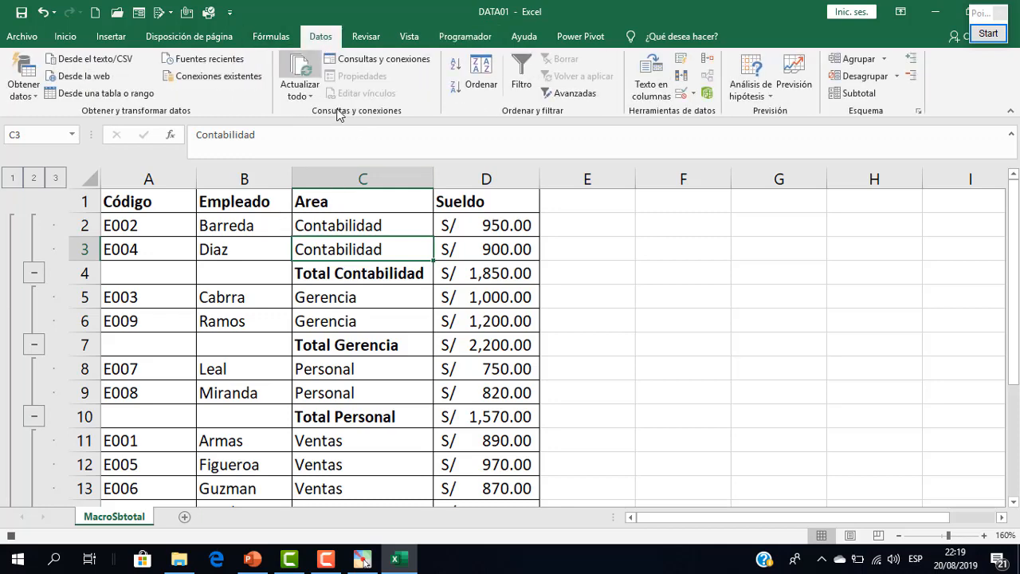
{"action": "left_click", "coordinate": [851, 96]}
{"action": "left_click_drag", "start_coordinate": [519, 176], "coordinate": [724, 106]}
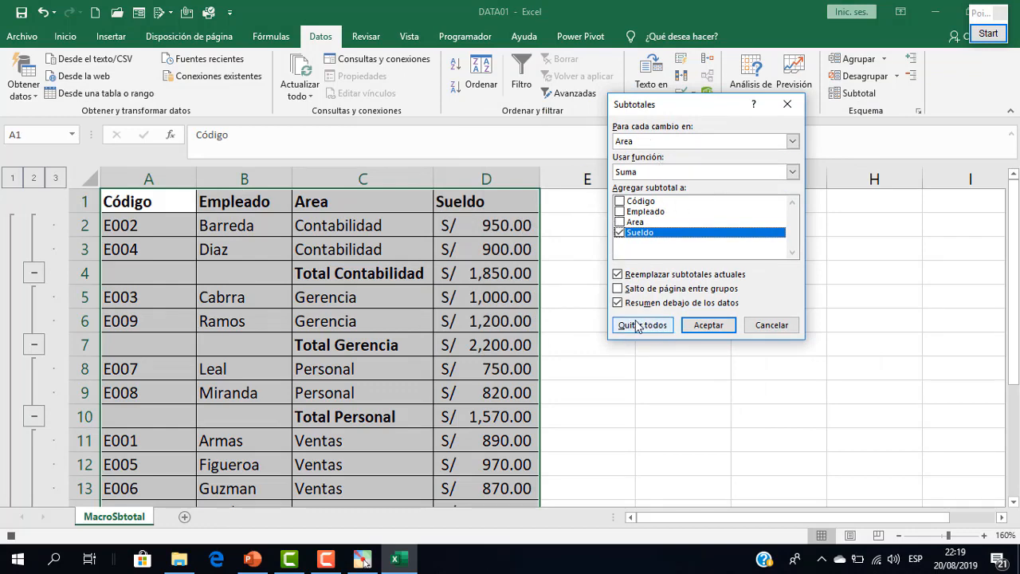
{"action": "left_click", "coordinate": [988, 33]}
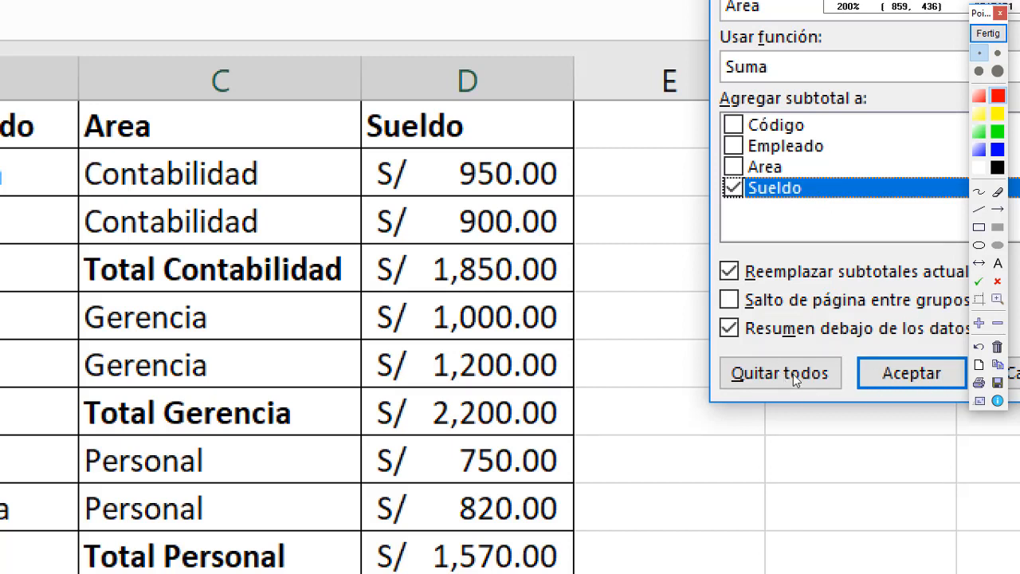
{"action": "left_click", "coordinate": [986, 35]}
{"action": "left_click", "coordinate": [647, 326]}
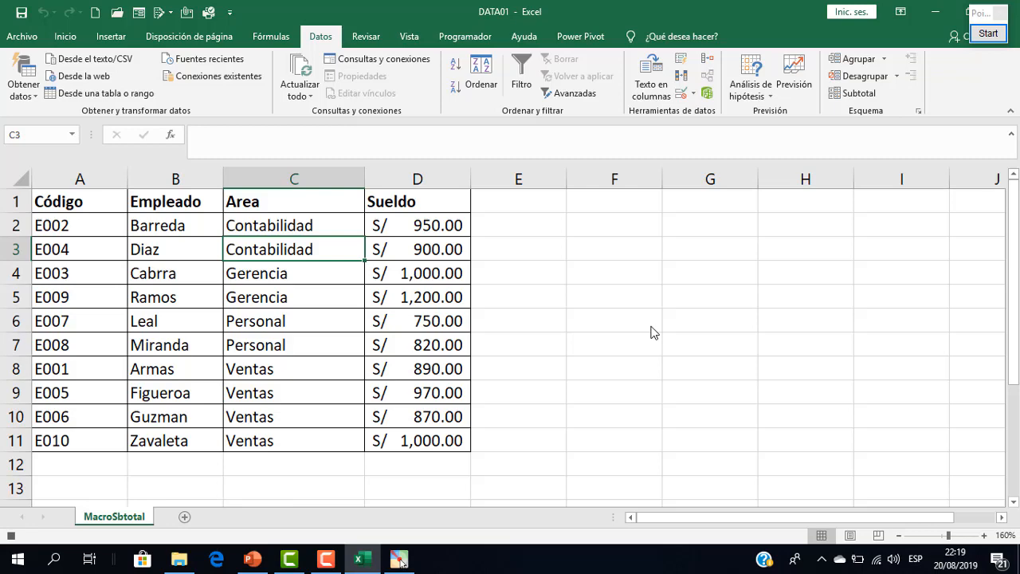
{"action": "scroll", "coordinate": [404, 315], "scroll_direction": "down", "scroll_amount": 2}
{"action": "scroll", "coordinate": [404, 315], "scroll_direction": "up", "scroll_amount": 2}
- Stop recording the QuitarSubtotal macro and select the empty cell E5 beside the table
{"action": "left_click", "coordinate": [465, 36]}
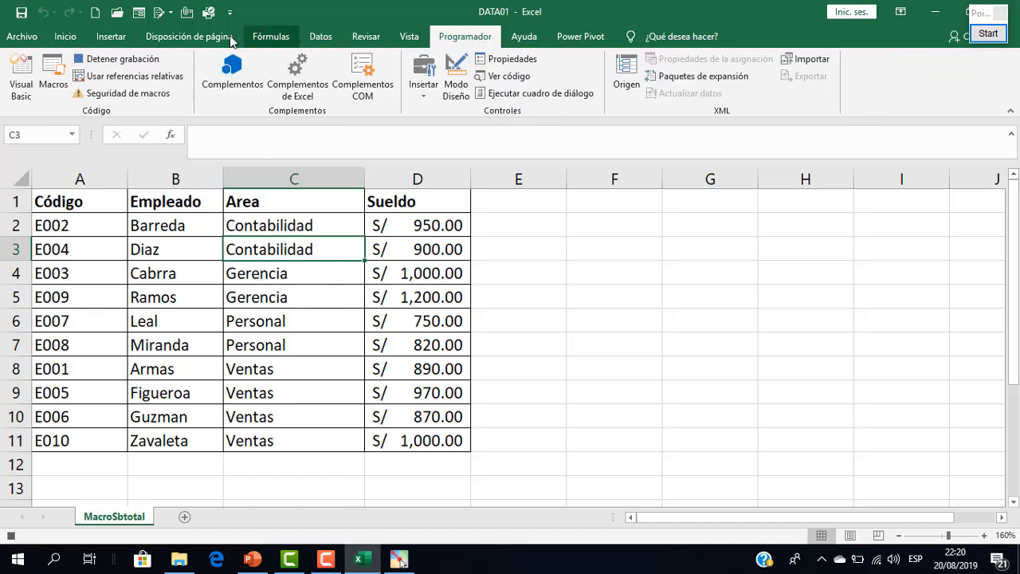
{"action": "left_click", "coordinate": [133, 60]}
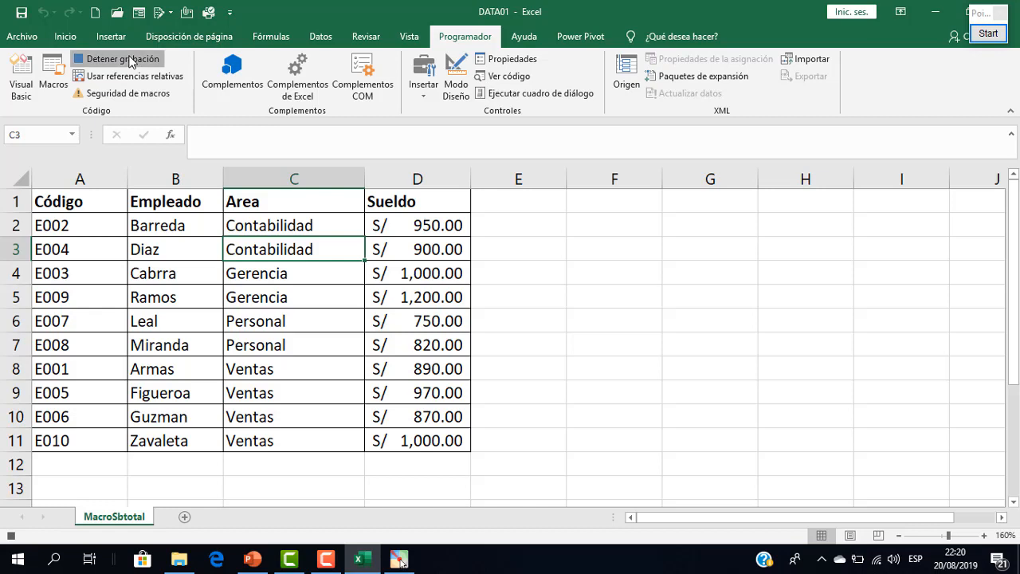
{"action": "left_click", "coordinate": [531, 293]}
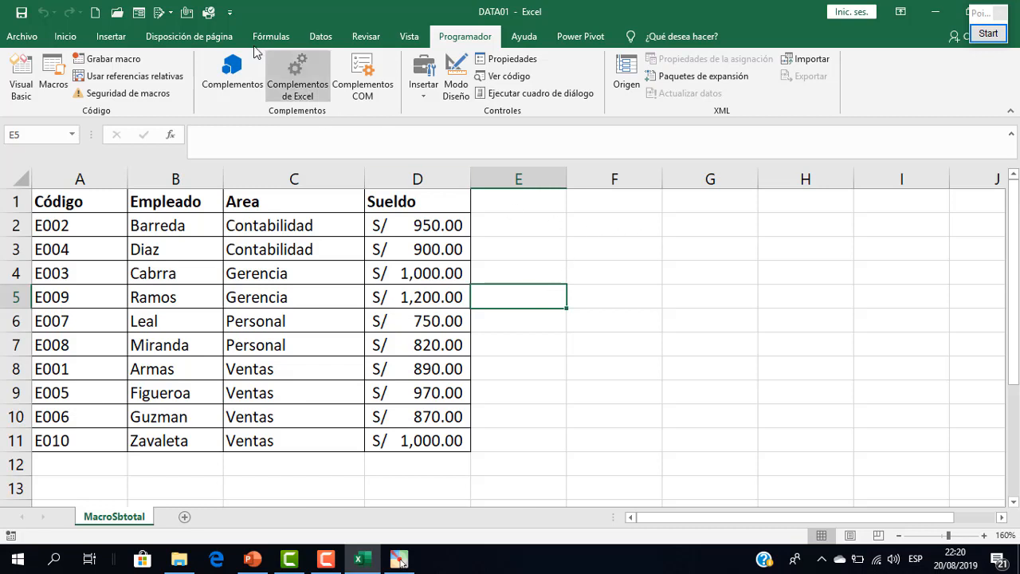
- Add a form-control button over cells F2:G3 and assign the Subtotal macro to it
{"action": "left_click", "coordinate": [426, 97]}
{"action": "left_click", "coordinate": [420, 134]}
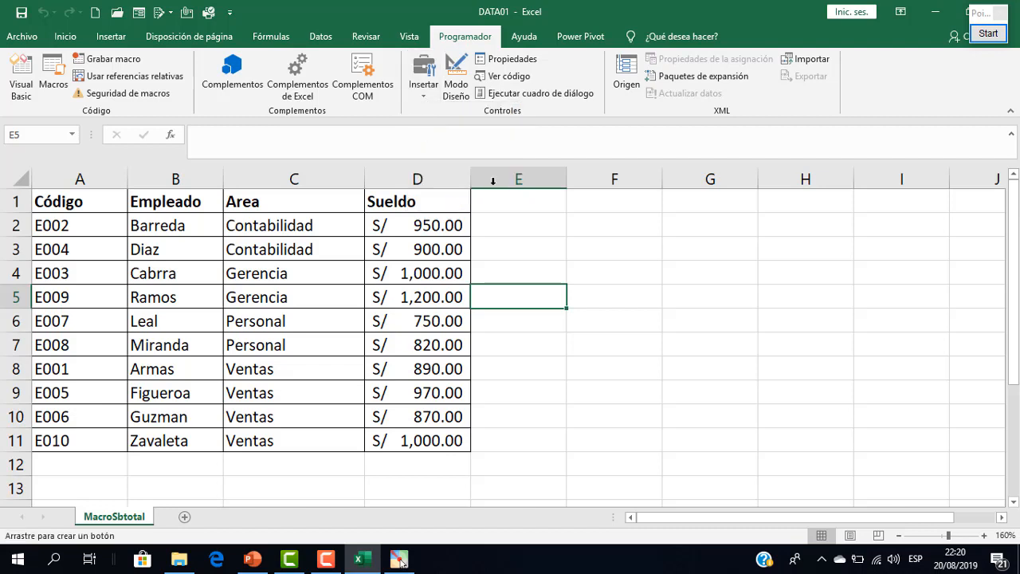
{"action": "left_click_drag", "start_coordinate": [571, 215], "coordinate": [702, 251]}
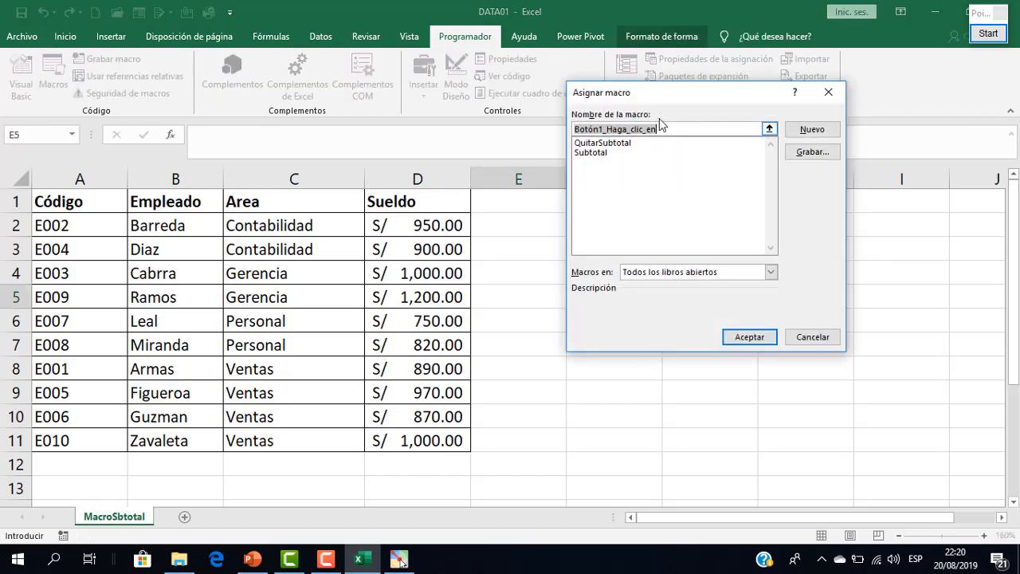
{"action": "left_click_drag", "start_coordinate": [673, 98], "coordinate": [662, 125]}
{"action": "left_click", "coordinate": [638, 156]}
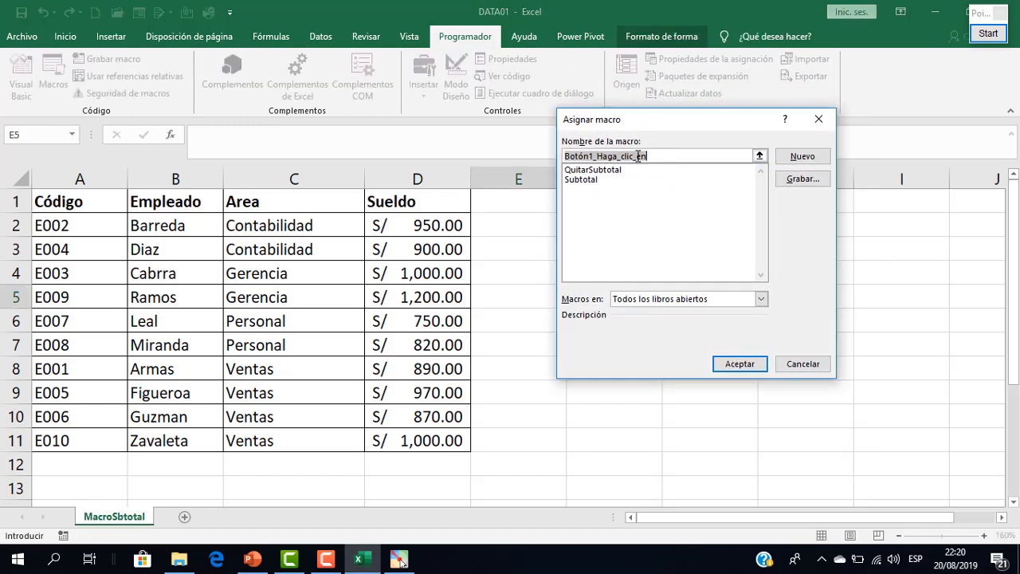
{"action": "left_click", "coordinate": [594, 182]}
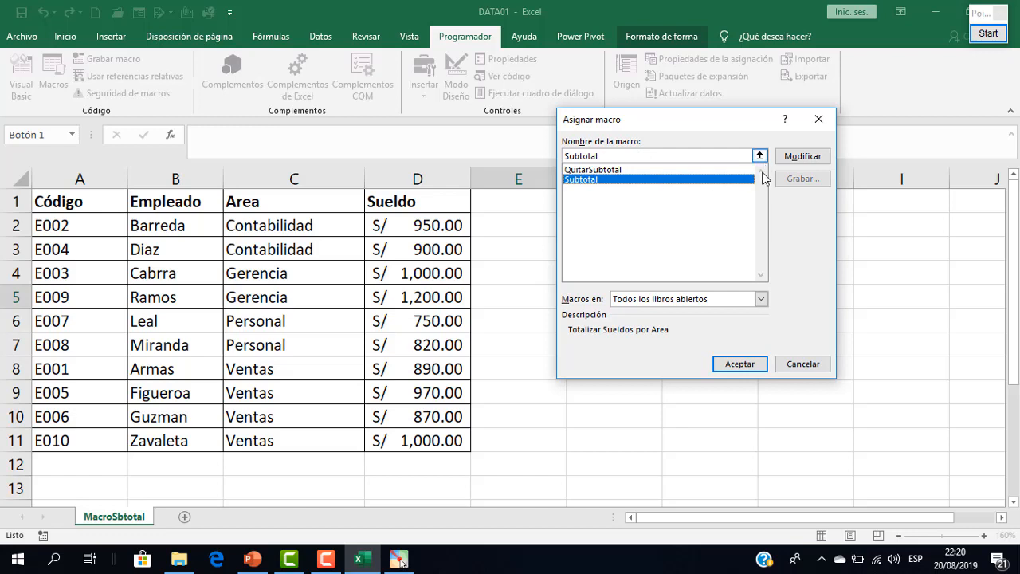
{"action": "left_click", "coordinate": [740, 364]}
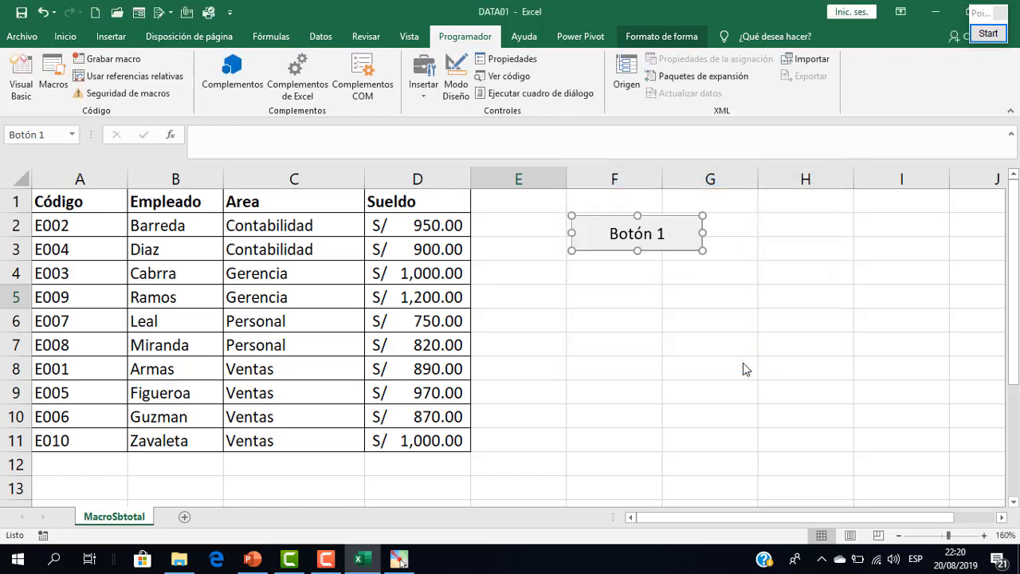
- Change the new button's label to SUBTOTALES and deselect the button
{"action": "right_click", "coordinate": [640, 234]}
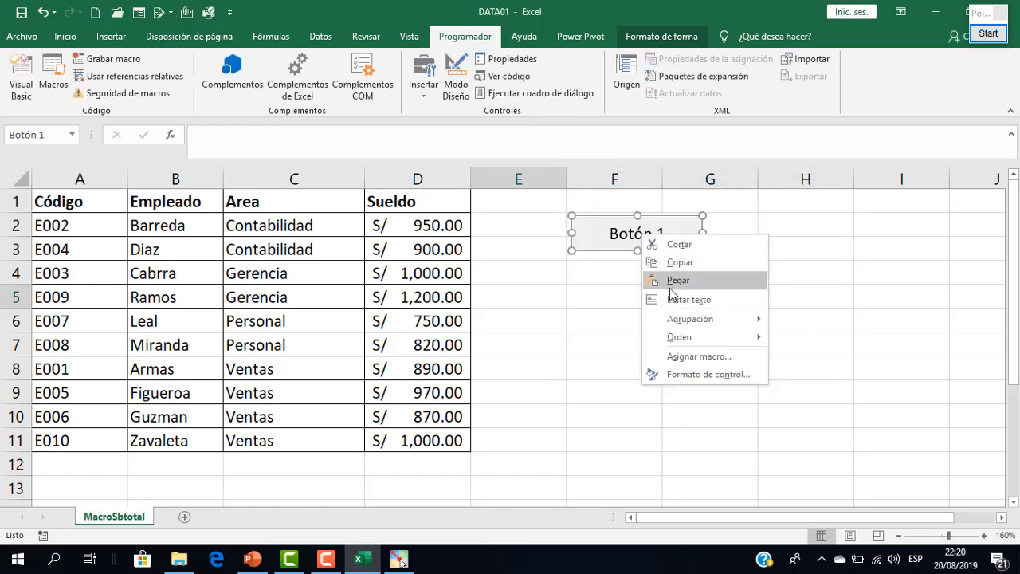
{"action": "left_click", "coordinate": [671, 291]}
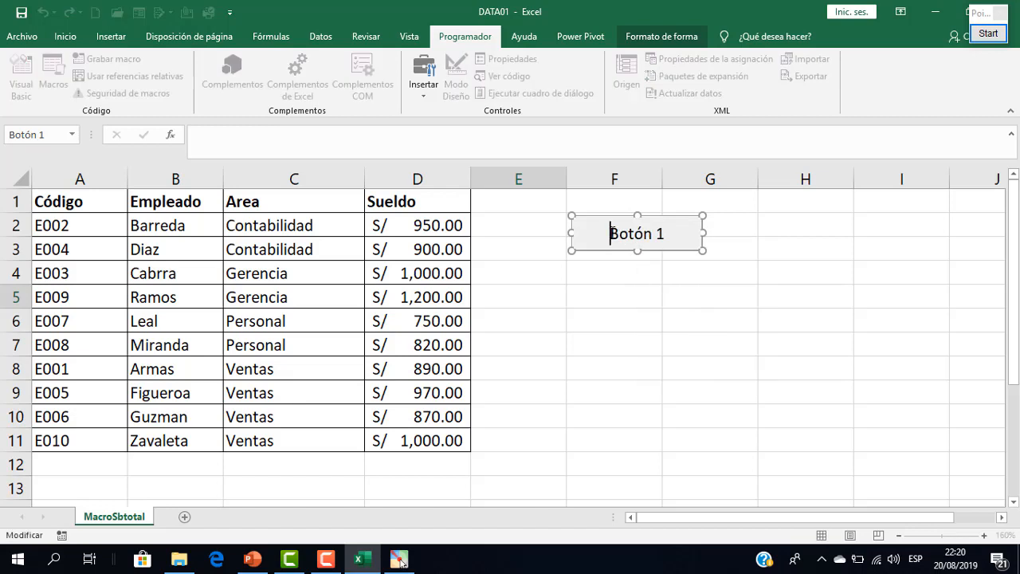
{"action": "left_click_drag", "start_coordinate": [610, 234], "coordinate": [690, 241]}
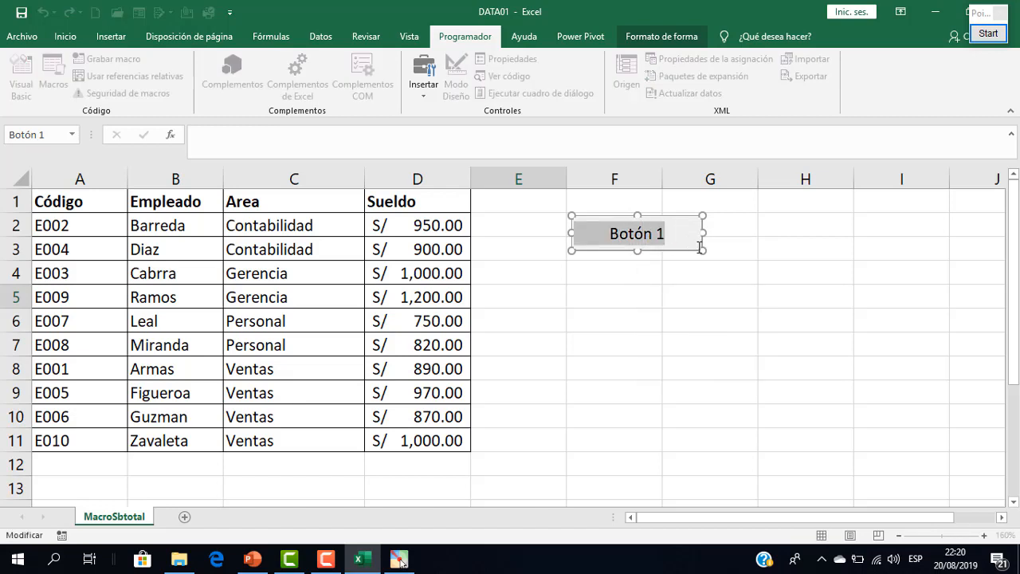
{"action": "type", "text": "SUBTOTALES"}
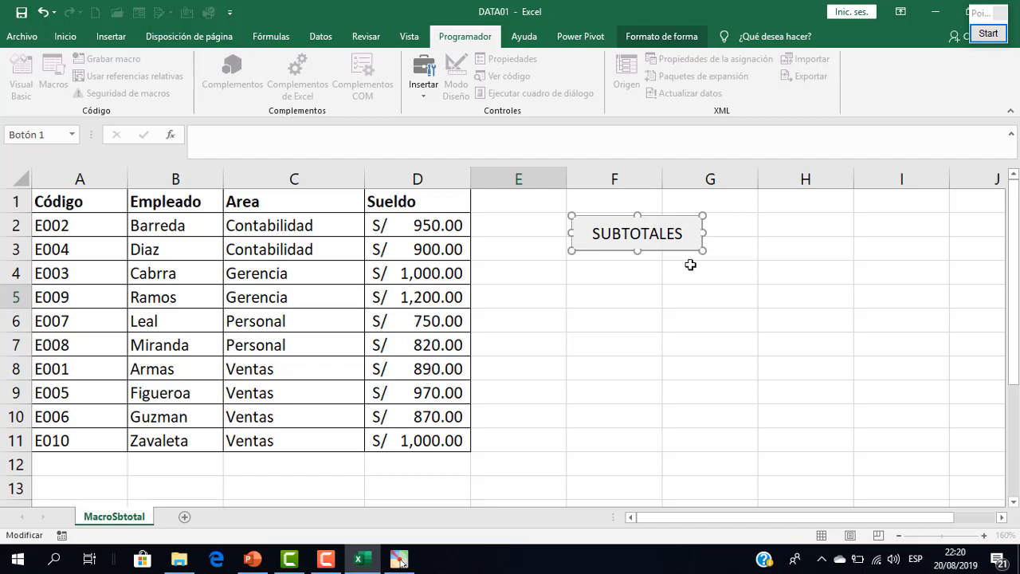
{"action": "left_click", "coordinate": [649, 301]}
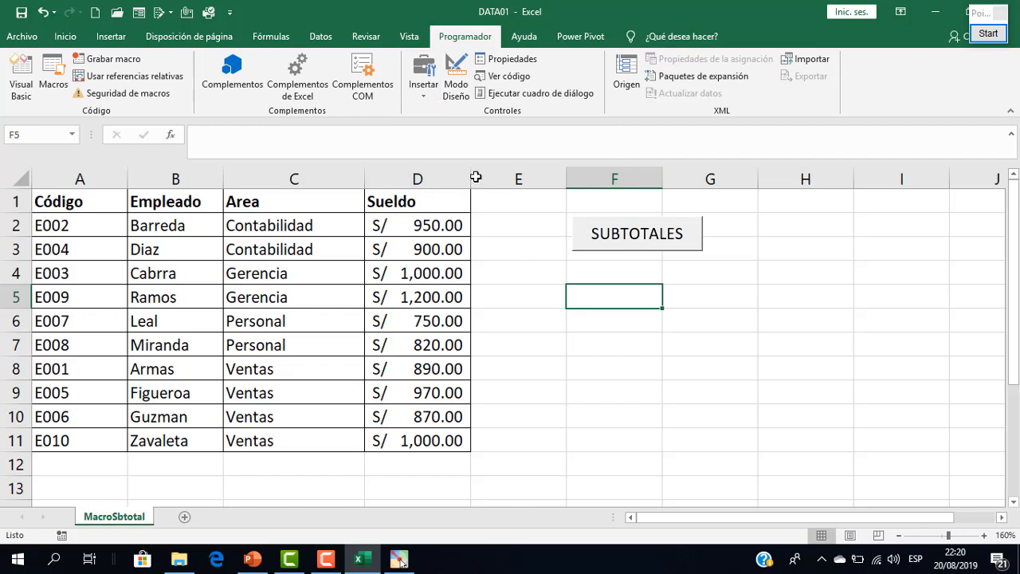
- Add a second form-control button at F5:G6, assign the QuitarSubtotal macro and align it under the SUBTOTALES button
{"action": "left_click", "coordinate": [425, 94]}
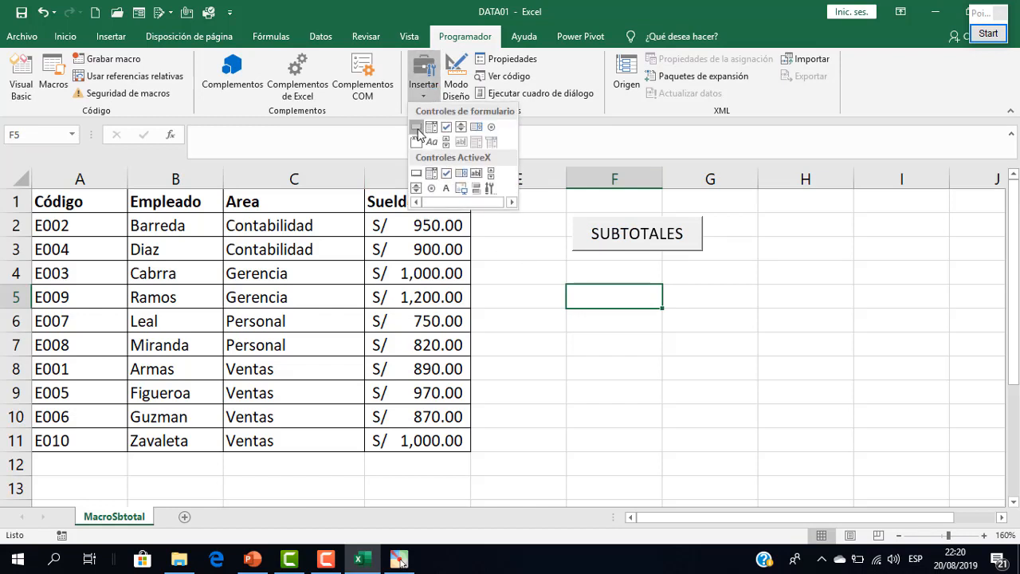
{"action": "left_click", "coordinate": [416, 126]}
{"action": "left_click_drag", "start_coordinate": [581, 285], "coordinate": [710, 319]}
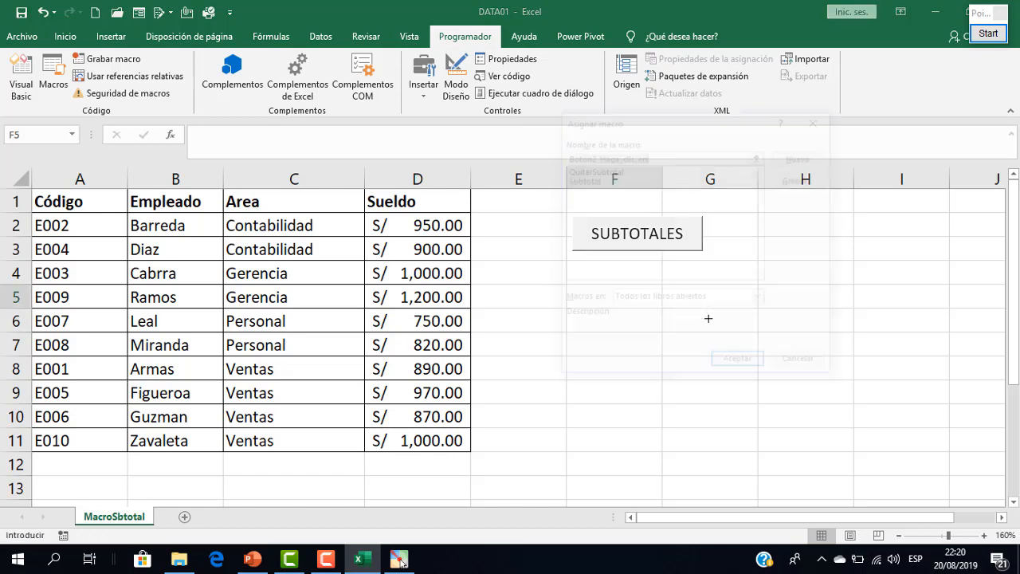
{"action": "left_click", "coordinate": [590, 170]}
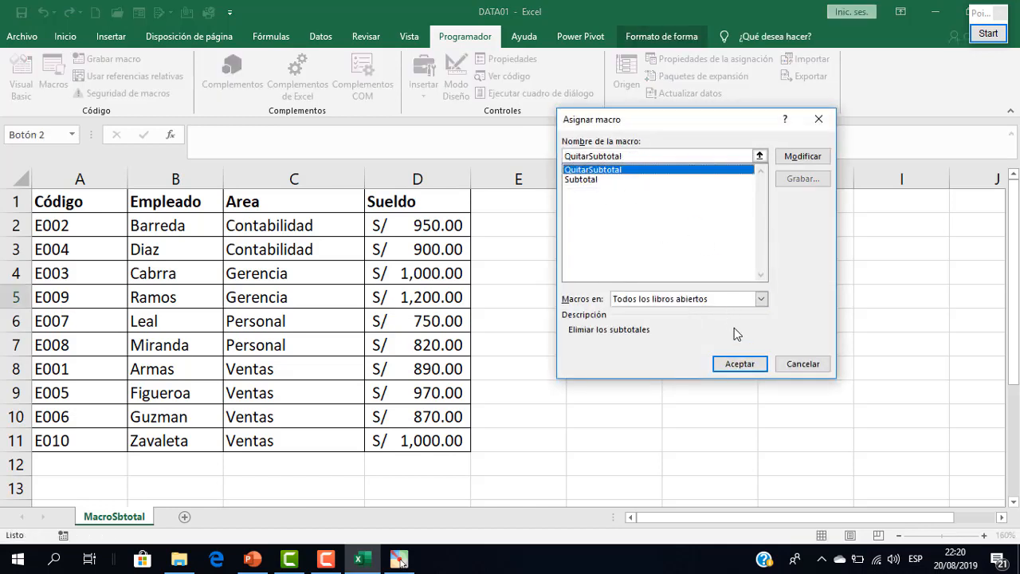
{"action": "left_click", "coordinate": [741, 365]}
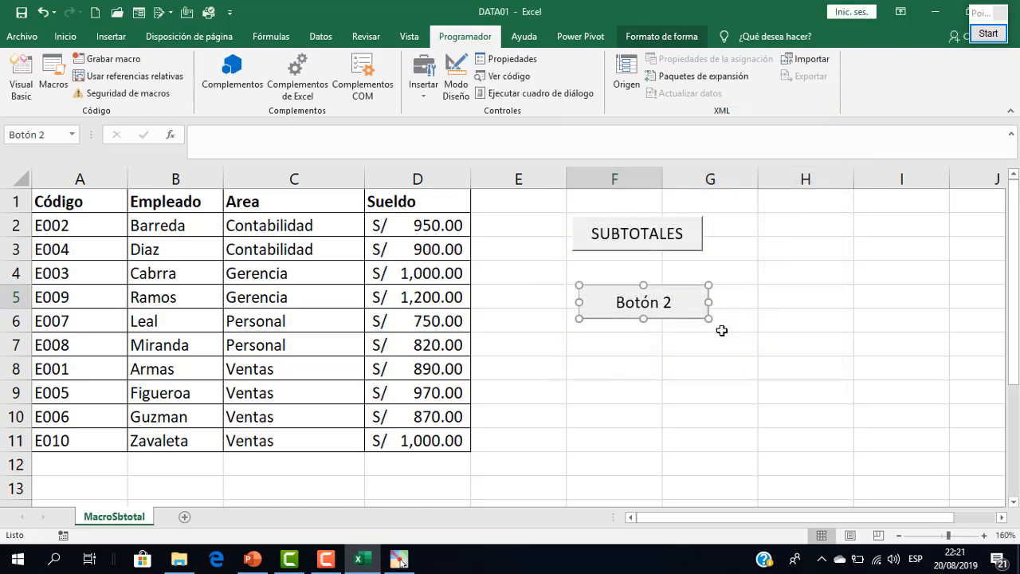
{"action": "left_click_drag", "start_coordinate": [655, 289], "coordinate": [648, 289]}
- Label the second button QUITAR SUBTOTALES and enlarge it until both words fit on two lines
{"action": "right_click", "coordinate": [648, 295]}
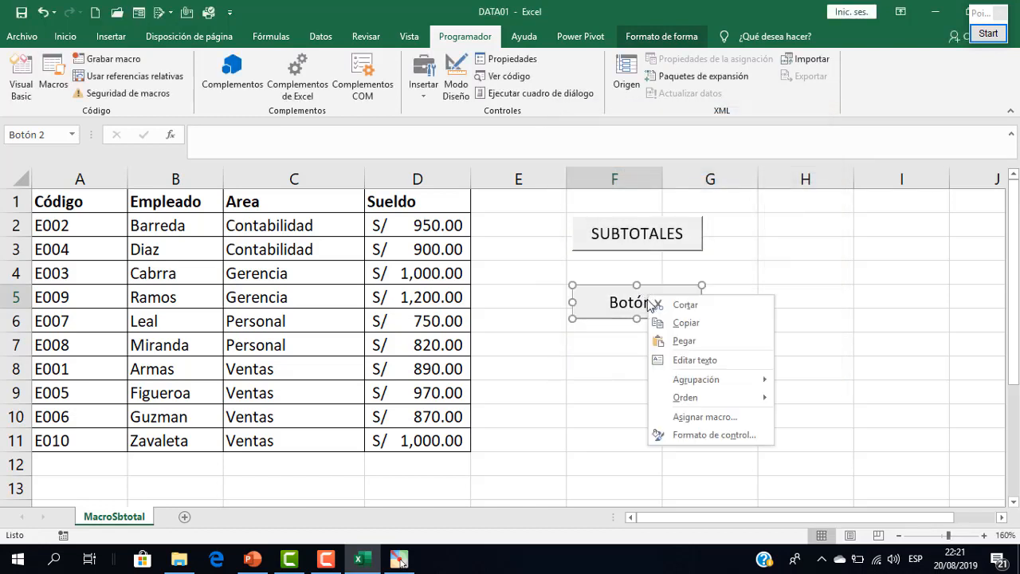
{"action": "left_click", "coordinate": [670, 362]}
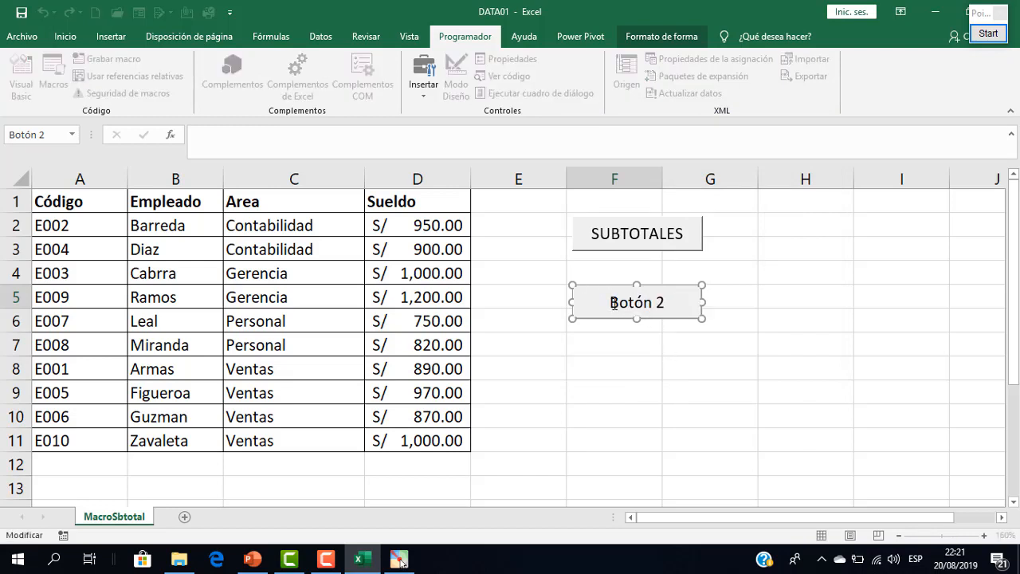
{"action": "left_click_drag", "start_coordinate": [613, 302], "coordinate": [671, 306]}
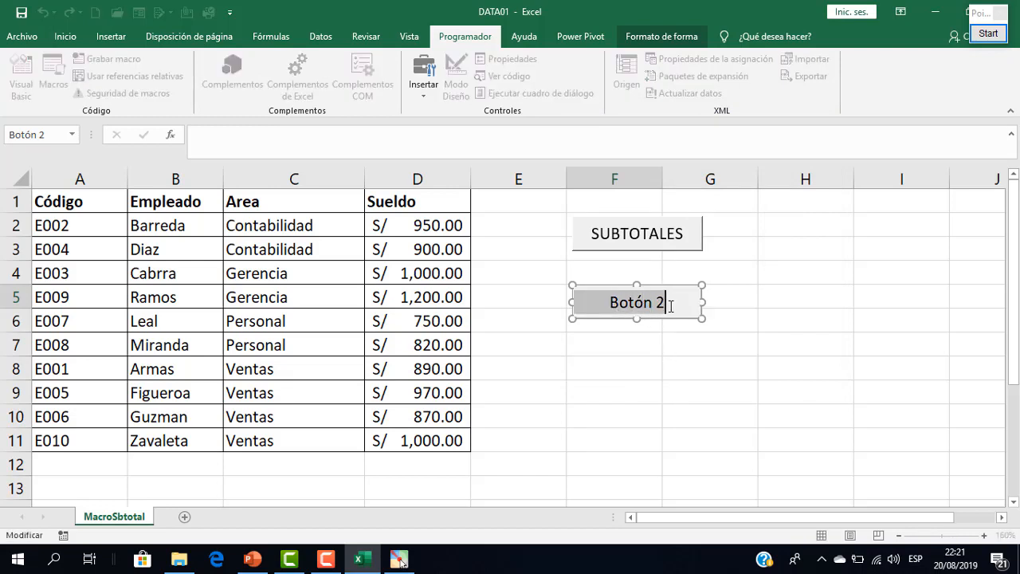
{"action": "type", "text": "QUITAR "}
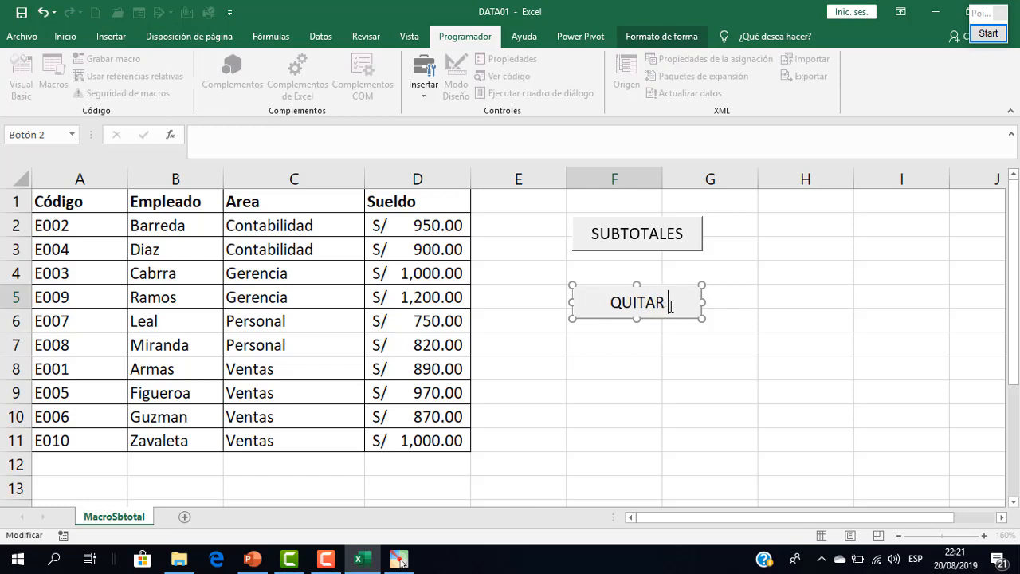
{"action": "type", "text": "SUBTOTALES"}
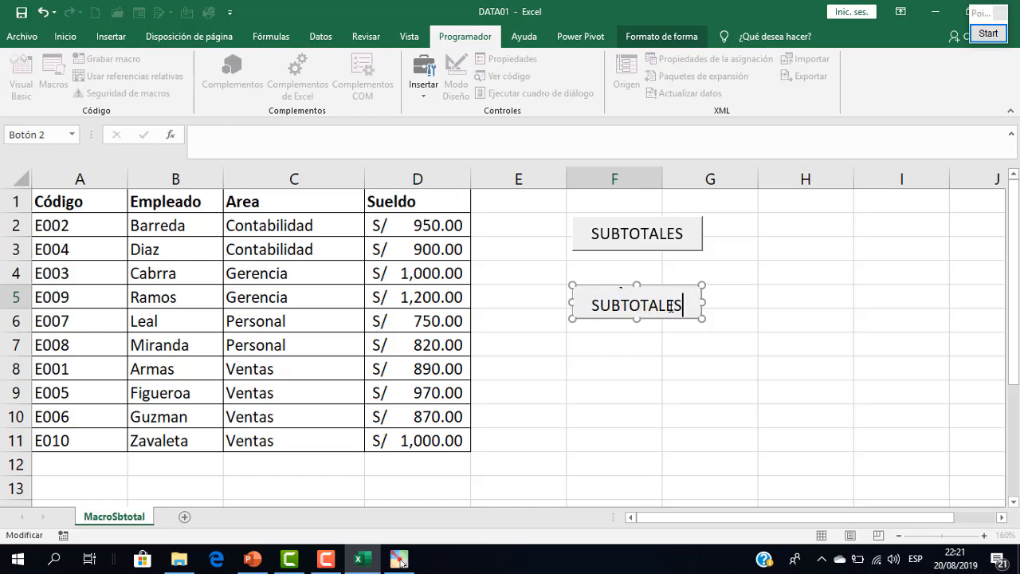
{"action": "left_click_drag", "start_coordinate": [705, 303], "coordinate": [717, 303]}
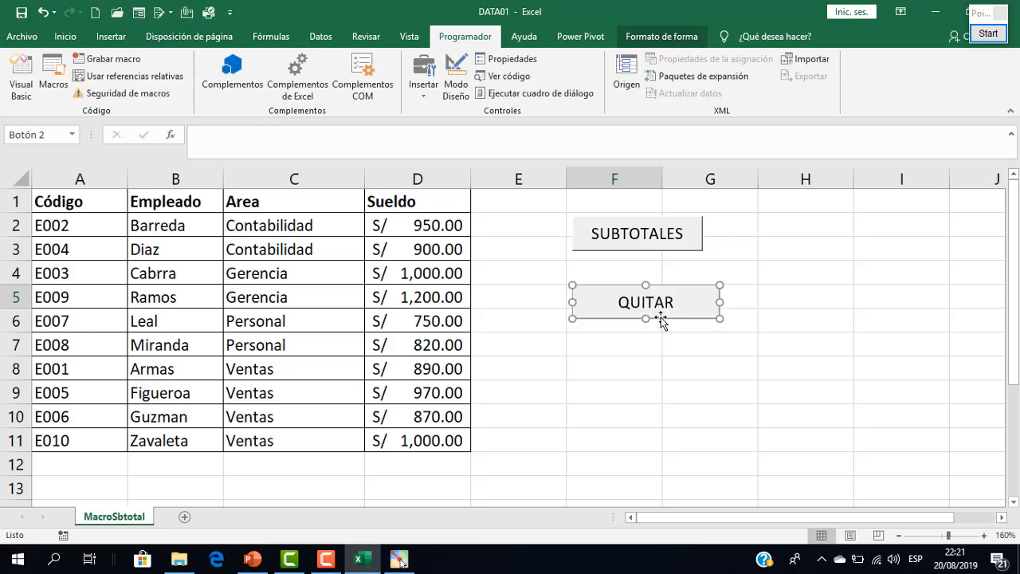
{"action": "left_click_drag", "start_coordinate": [647, 318], "coordinate": [646, 347]}
{"action": "left_click", "coordinate": [791, 296]}
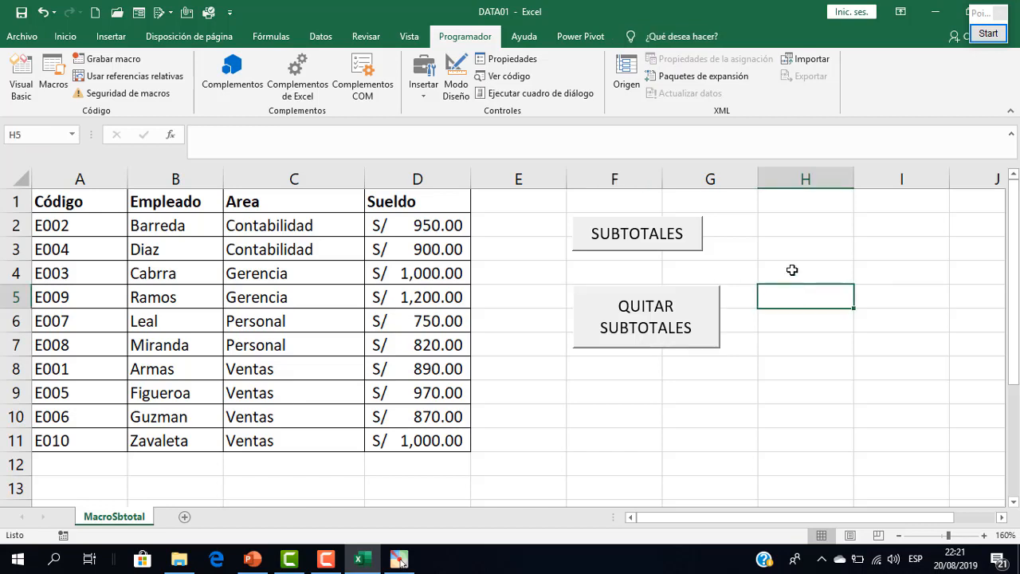
- Select cell C4 in the table, run the Subtotal macro from the SUBTOTALES button and review the subtotaled rows
{"action": "left_click", "coordinate": [358, 317]}
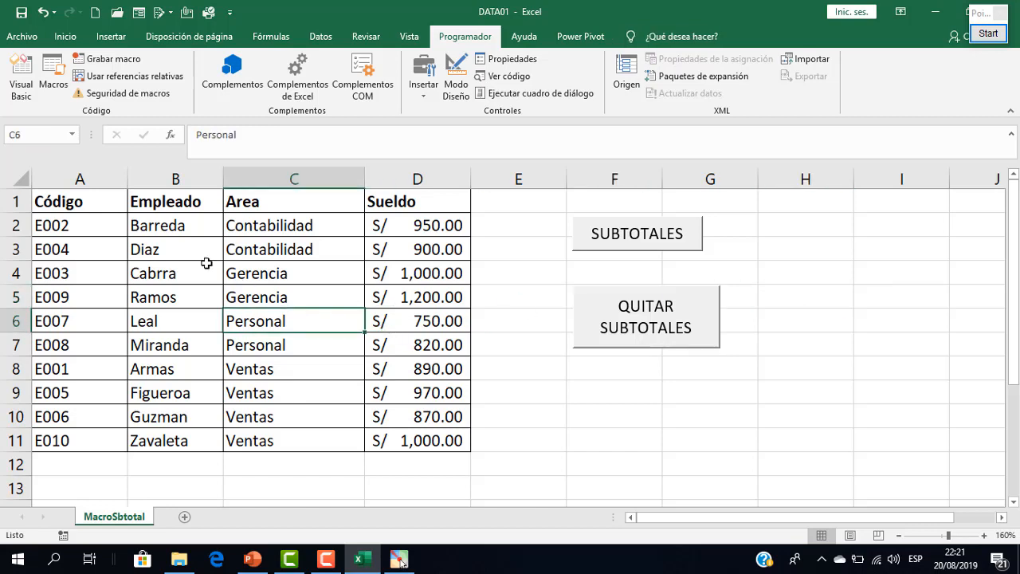
{"action": "left_click", "coordinate": [202, 252]}
{"action": "left_click", "coordinate": [294, 274]}
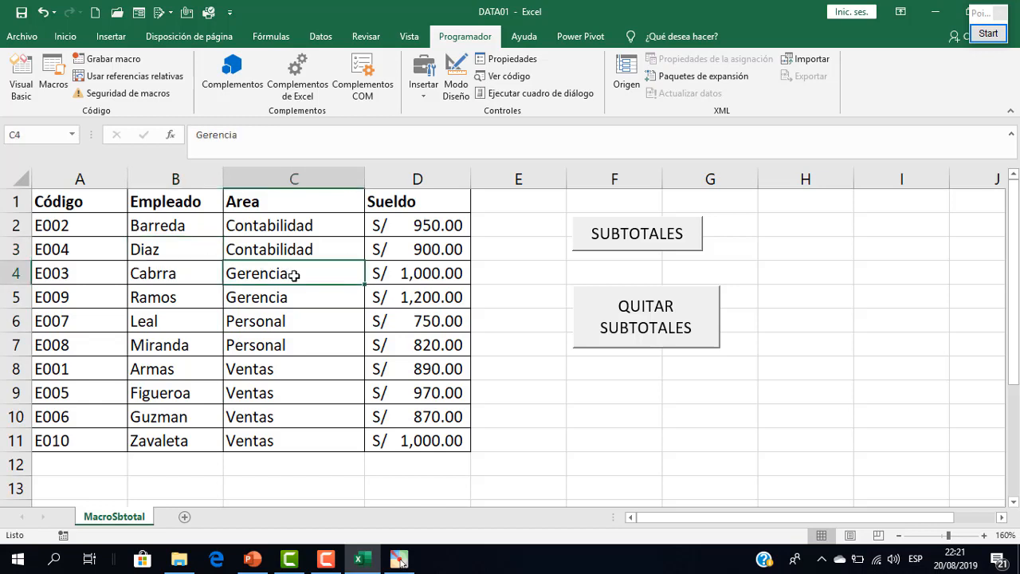
{"action": "left_click", "coordinate": [638, 234]}
{"action": "scroll", "coordinate": [449, 321], "scroll_direction": "down", "scroll_amount": 2}
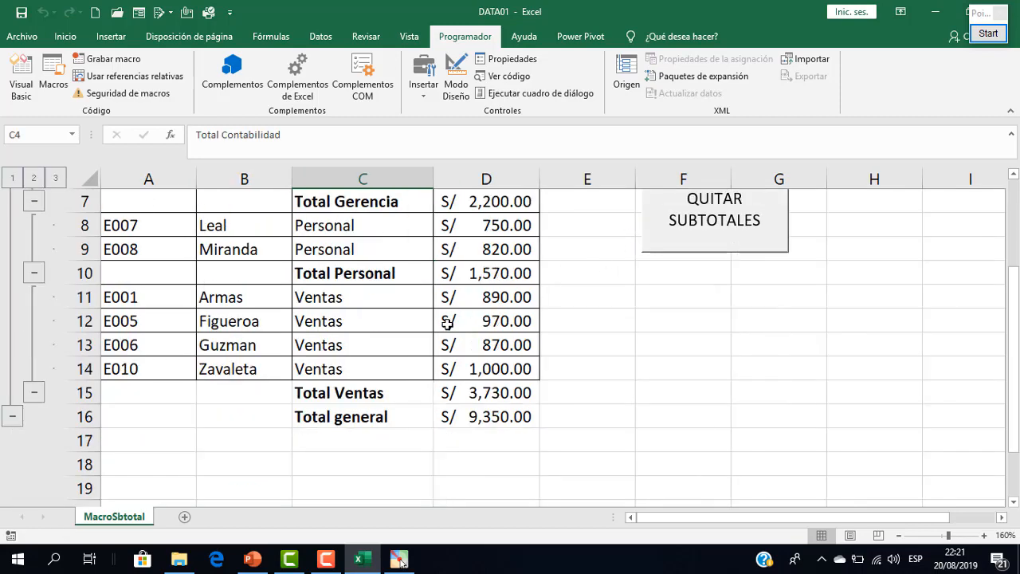
{"action": "scroll", "coordinate": [448, 321], "scroll_direction": "up", "scroll_amount": 2}
{"action": "left_click", "coordinate": [295, 296]}
{"action": "left_click", "coordinate": [358, 325]}
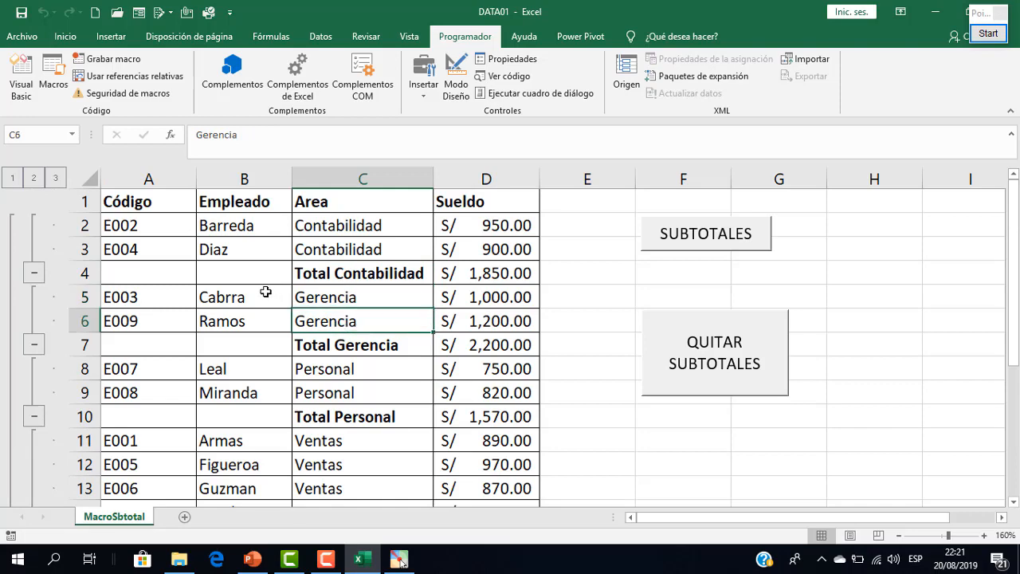
- Remove the subtotals from the salary table by running the macro from the QUITAR SUBTOTALES button
{"action": "left_click", "coordinate": [729, 371]}
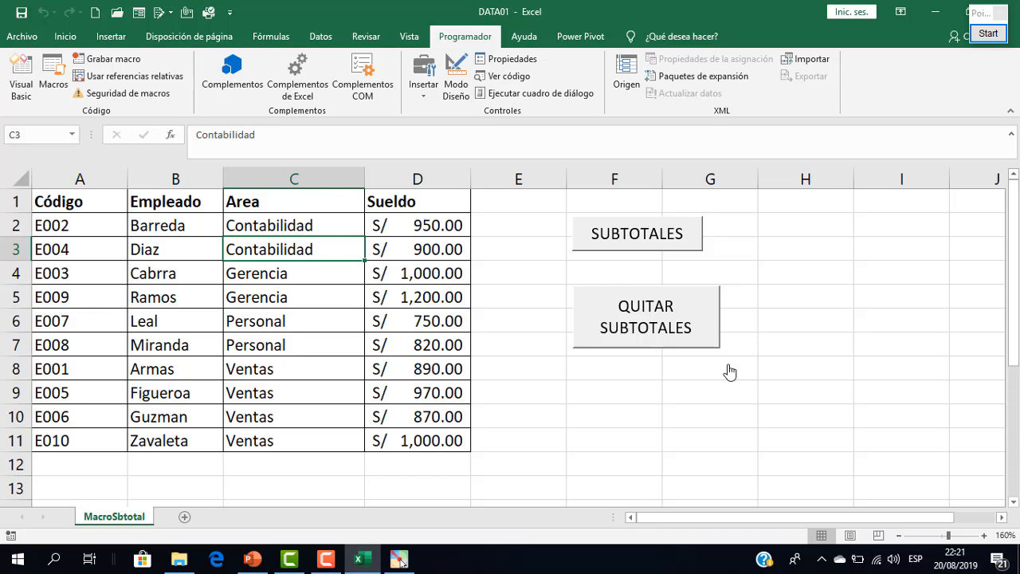
{"action": "left_click", "coordinate": [247, 304]}
{"action": "left_click", "coordinate": [198, 274]}
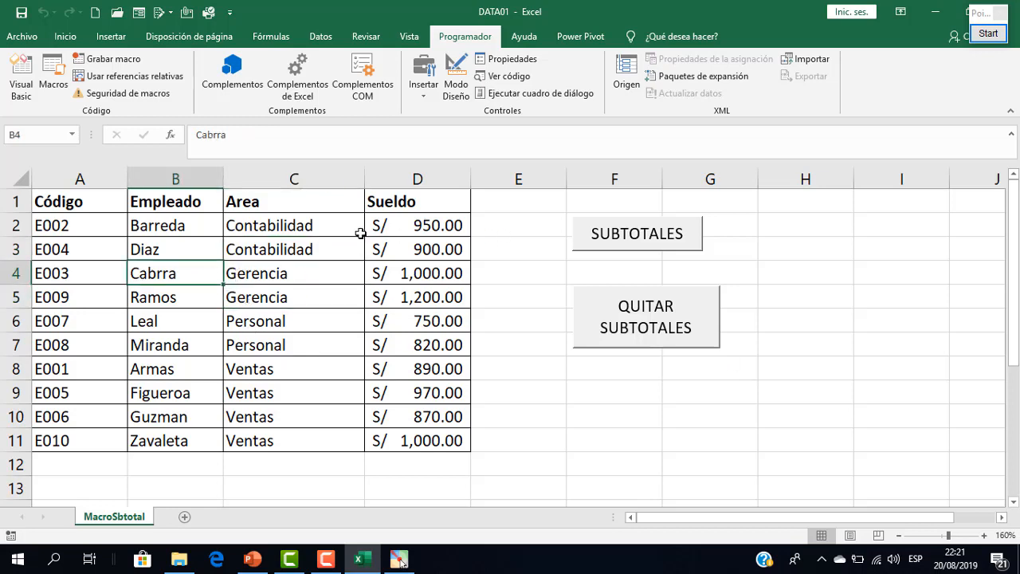
- Test both macro buttons by adding the subtotals from a table cell and removing them again
{"action": "left_click", "coordinate": [321, 244]}
{"action": "left_click", "coordinate": [695, 232]}
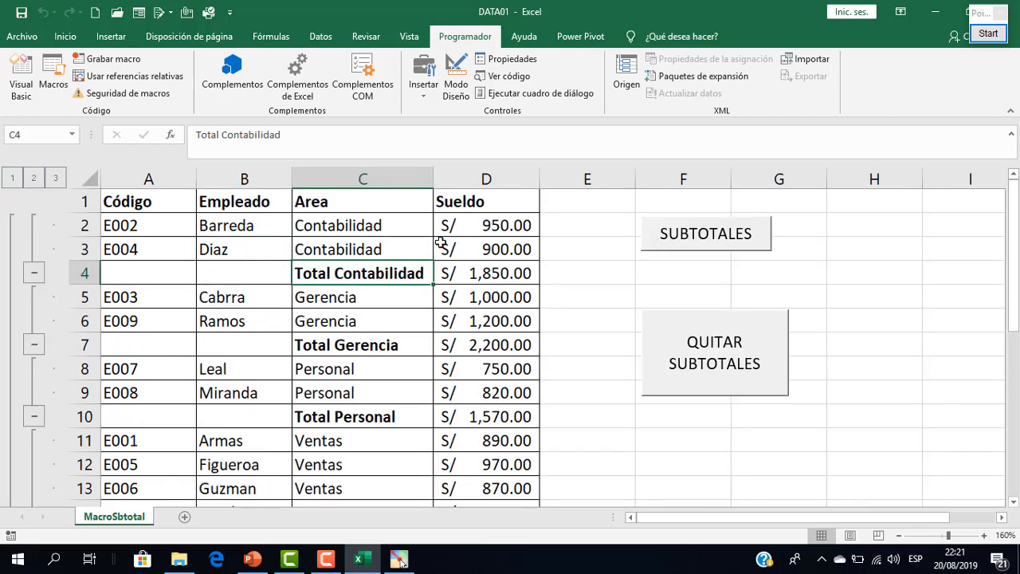
{"action": "left_click", "coordinate": [268, 351]}
{"action": "left_click", "coordinate": [710, 357]}
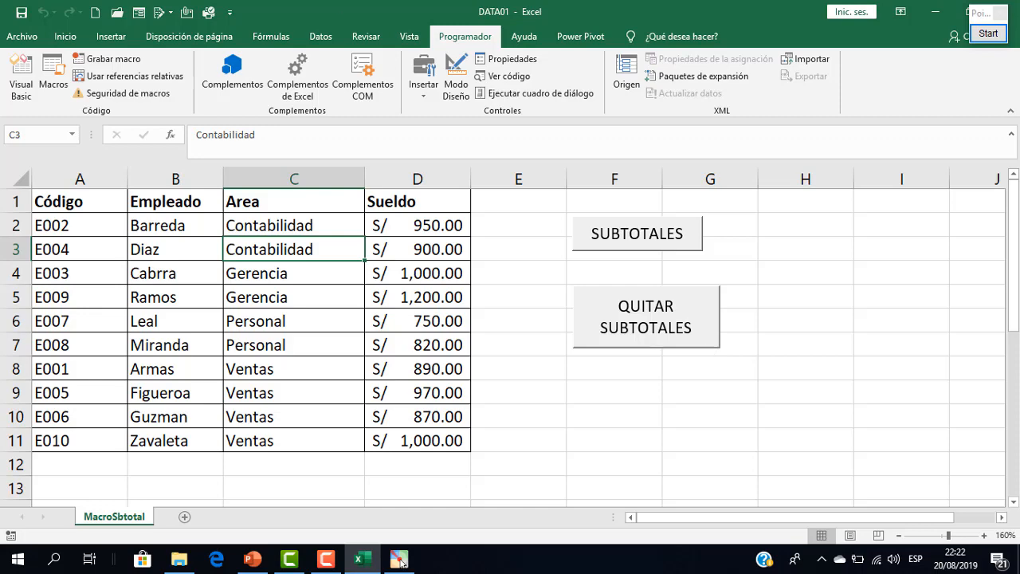
- Start saving a copy of the workbook in the SESIÓN 02 folder with the type Libro de Excel habilitado para macros
{"action": "left_click", "coordinate": [22, 36]}
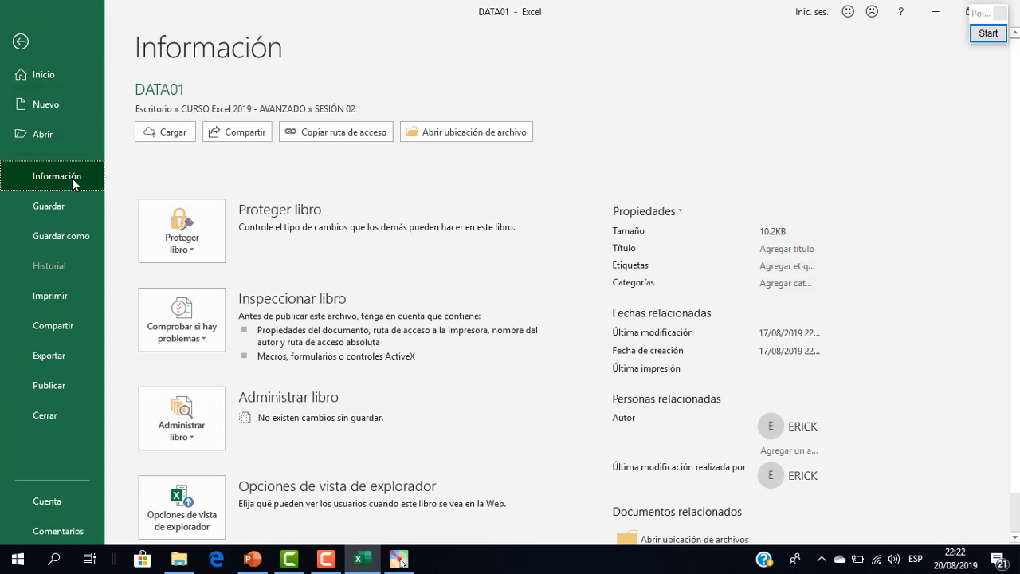
{"action": "left_click", "coordinate": [62, 236]}
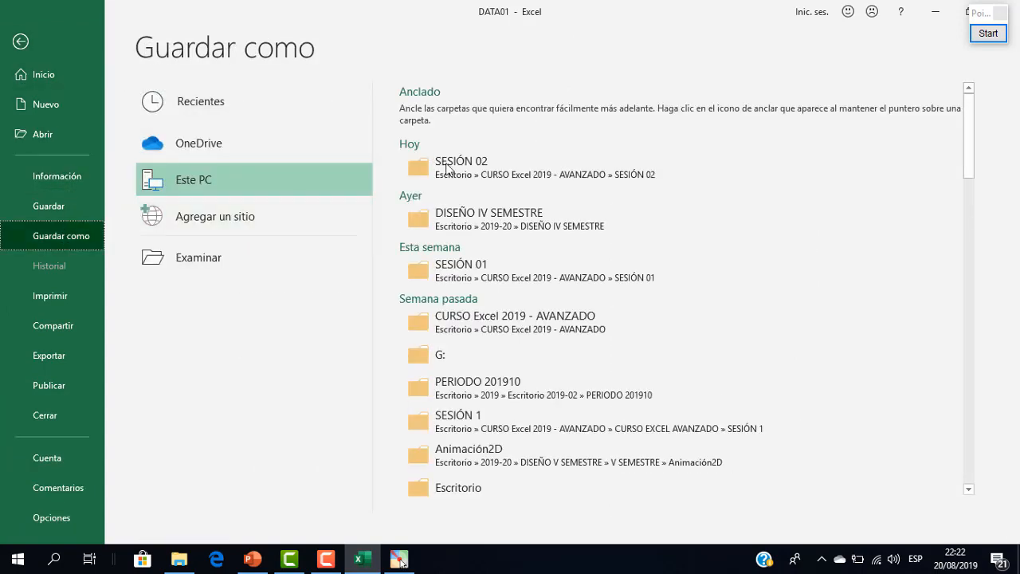
{"action": "left_click", "coordinate": [478, 168]}
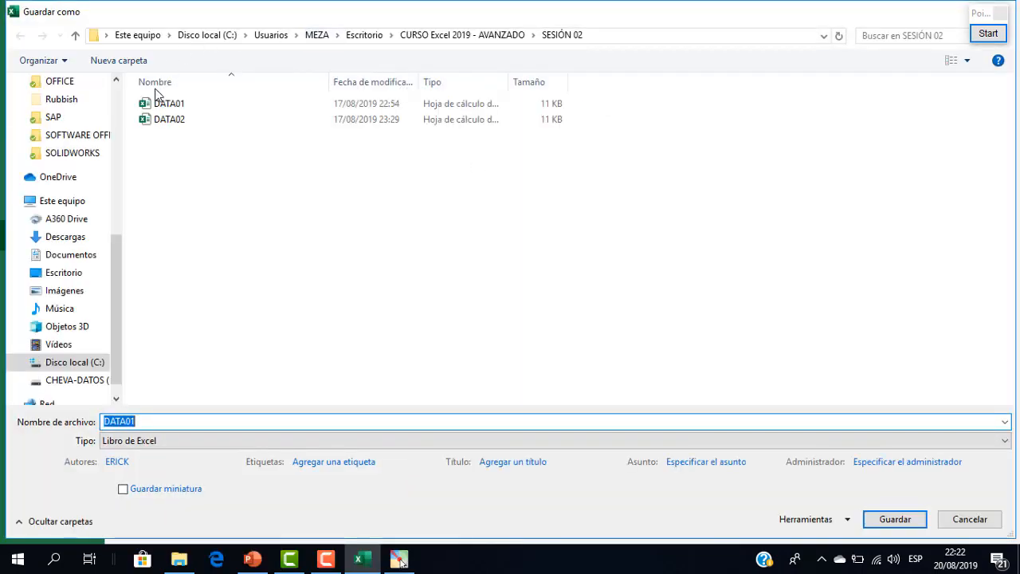
{"action": "left_click", "coordinate": [156, 441]}
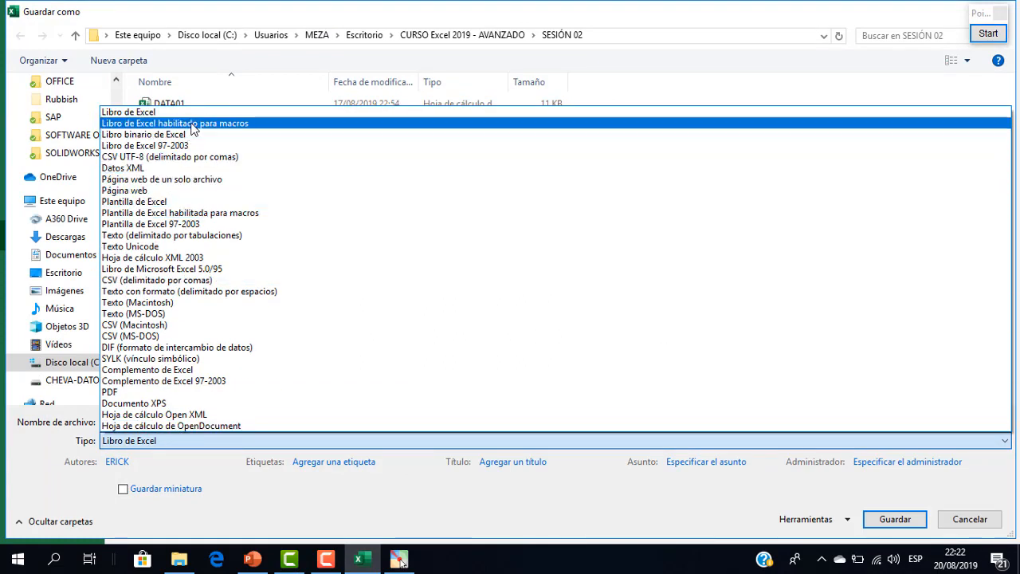
{"action": "left_click", "coordinate": [191, 124]}
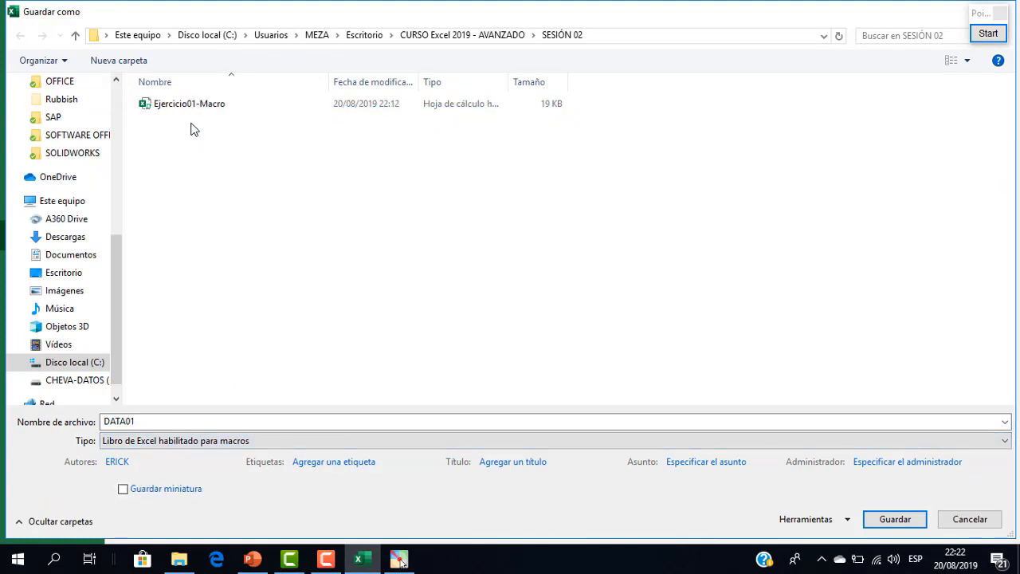
- Name the macro-enabled workbook Ejercicio02-Macro, based on the existing Ejercicio01-Macro file name, and save it
{"action": "double_click", "coordinate": [183, 421]}
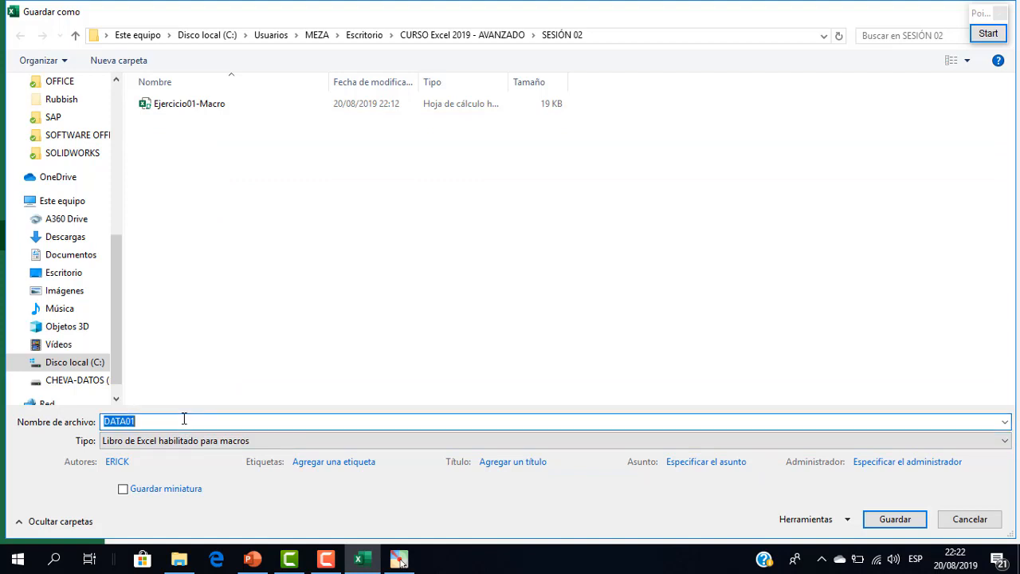
{"action": "left_click", "coordinate": [203, 106]}
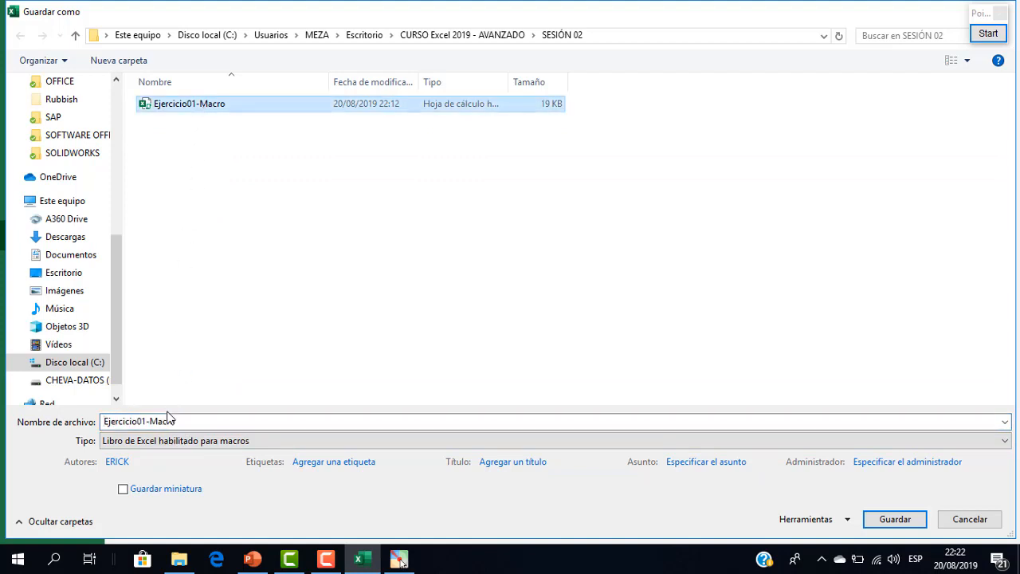
{"action": "left_click", "coordinate": [147, 421]}
{"action": "left_click", "coordinate": [145, 421]}
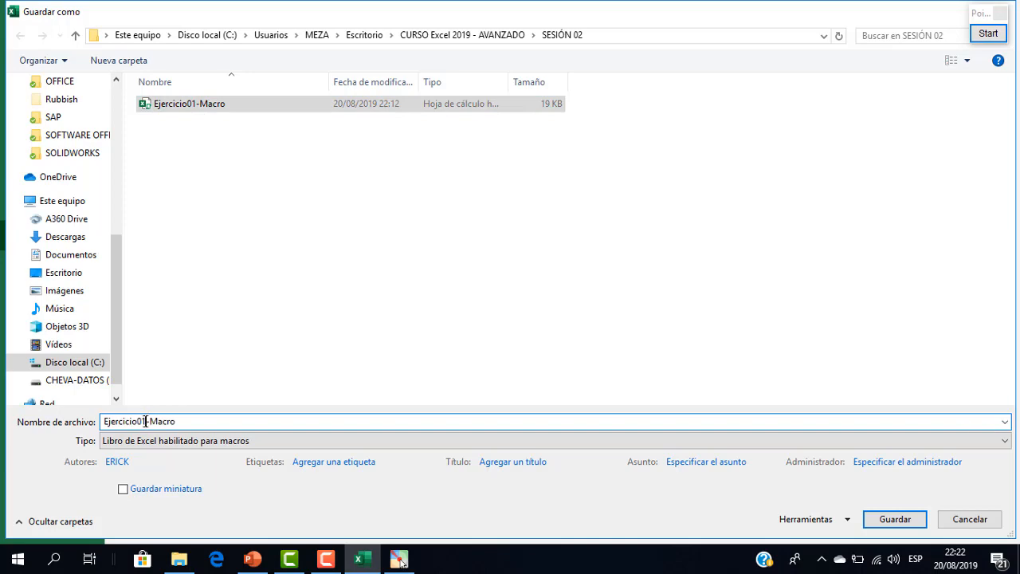
{"action": "key", "text": "BackSpace"}
{"action": "type", "text": "2"}
{"action": "left_click", "coordinate": [894, 519]}
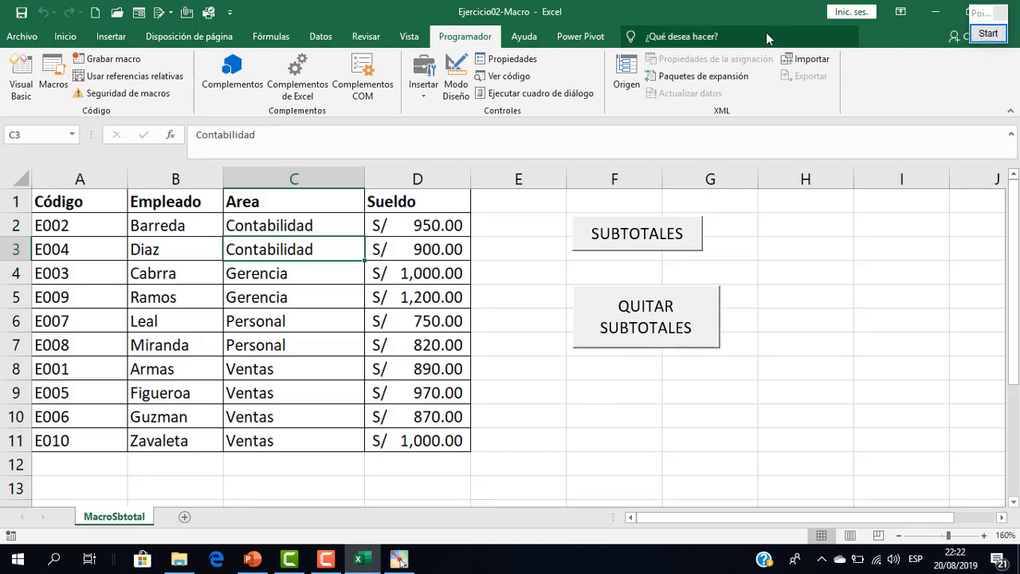
- Close the Ejercicio02-Macro workbook and open DATA02 from the SESIÓN 02 folder
{"action": "left_click_drag", "start_coordinate": [709, 10], "coordinate": [777, 90]}
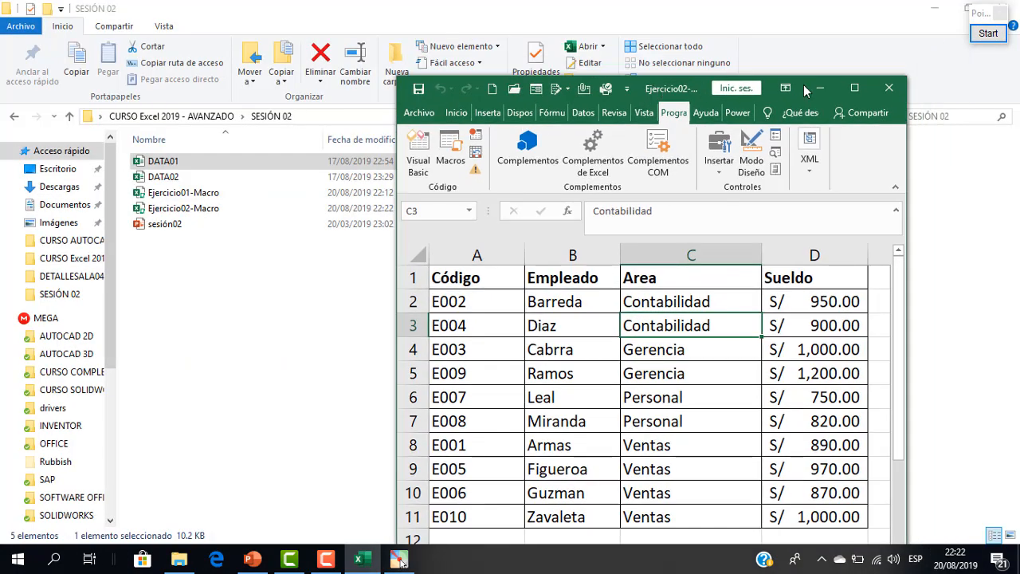
{"action": "left_click", "coordinate": [888, 89]}
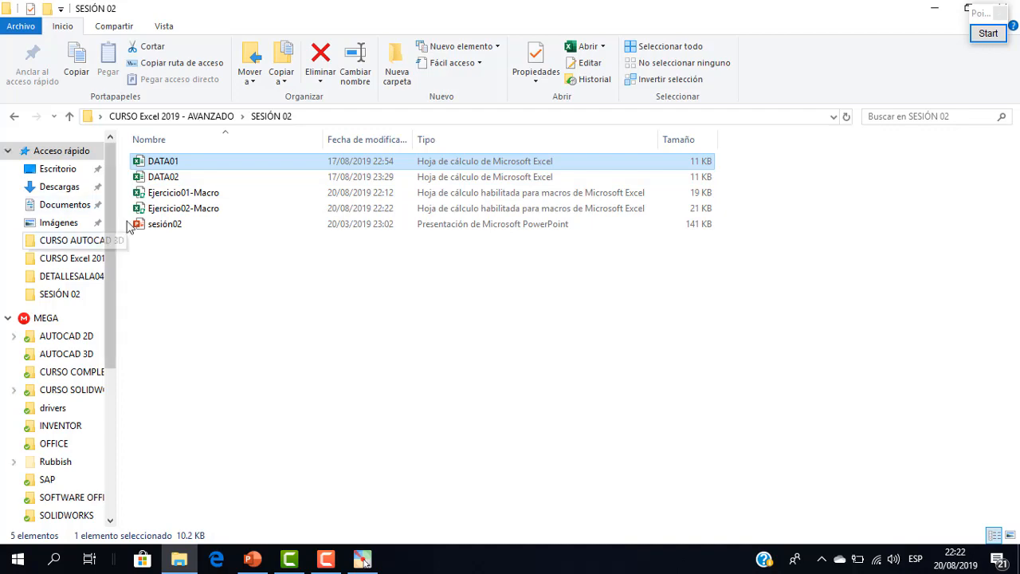
{"action": "left_click", "coordinate": [164, 180]}
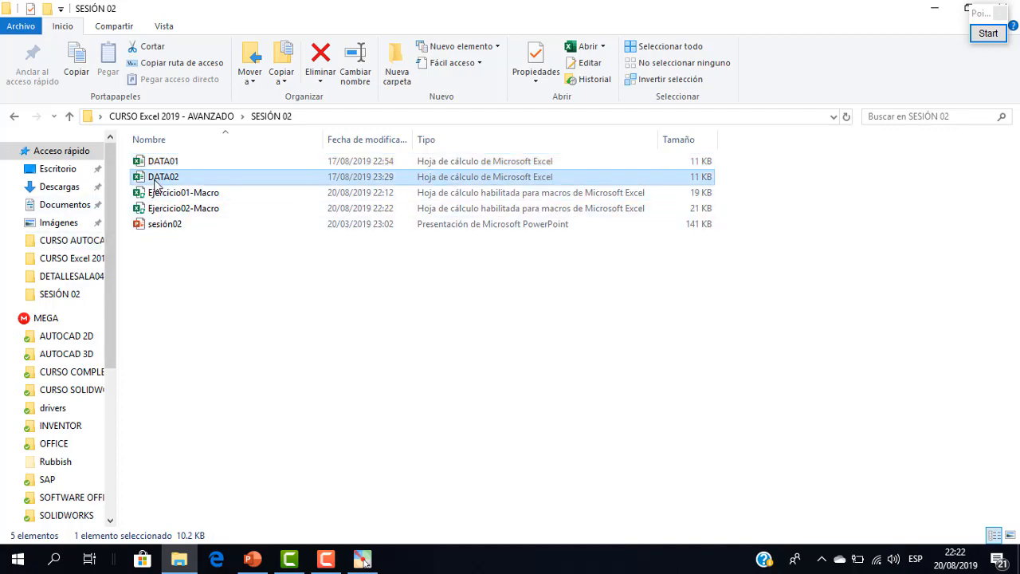
{"action": "double_click", "coordinate": [157, 185]}
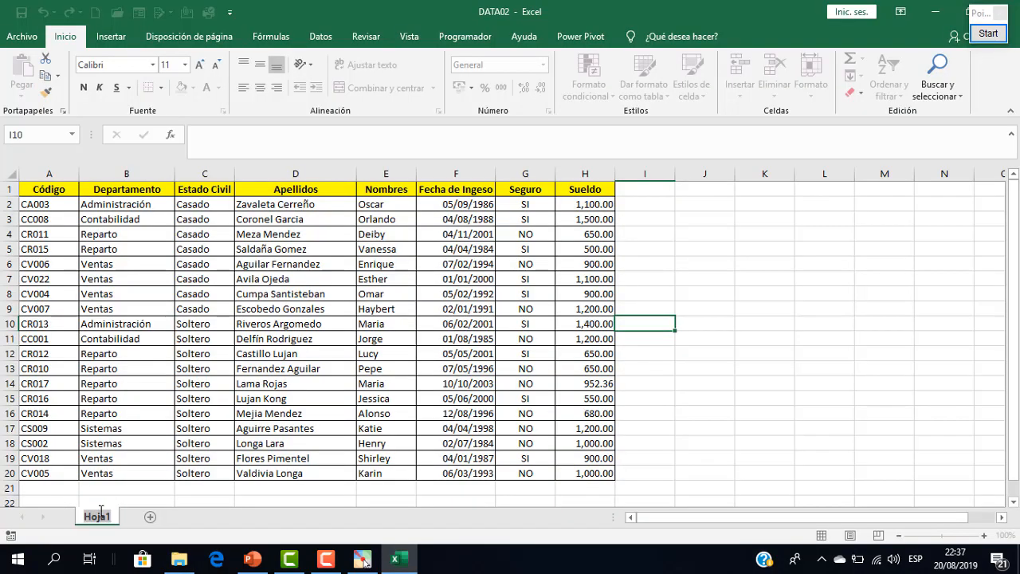
- Rename the sheet Hoja1 as FILTROS
{"action": "type", "text": "FILTROS"}
{"action": "key", "text": "Return"}
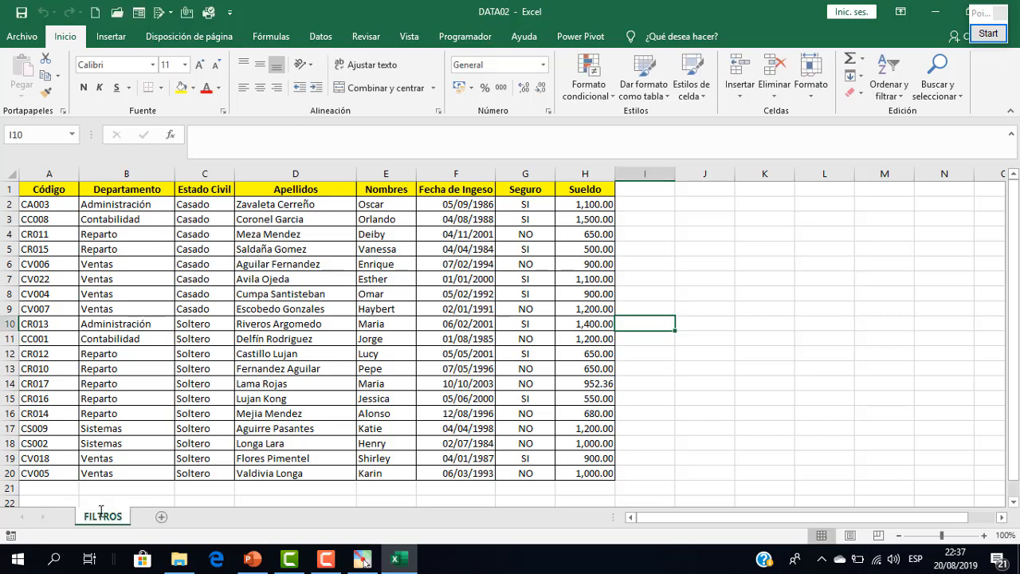
{"action": "left_click", "coordinate": [132, 324]}
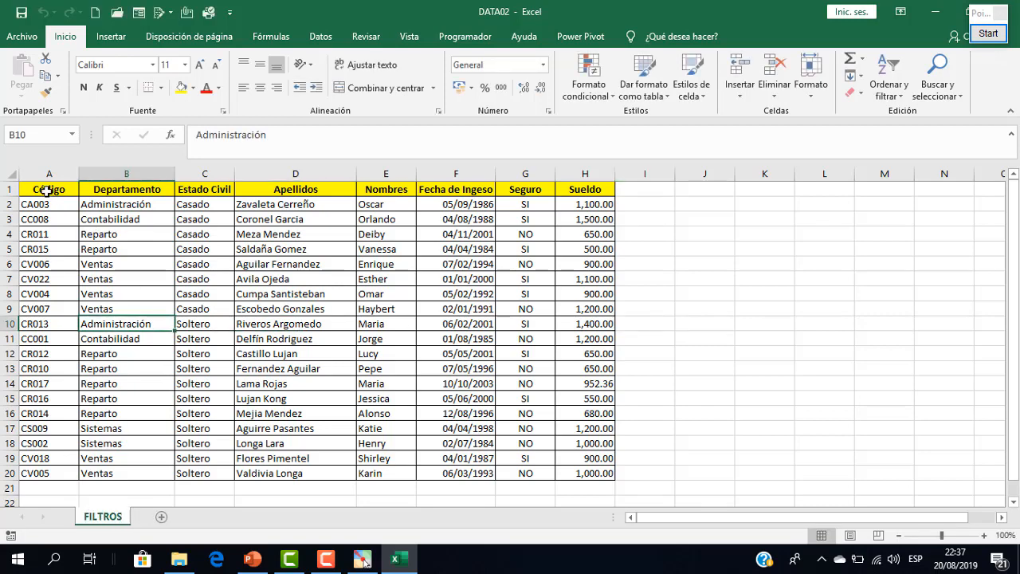
- Assign the range name DATOS to the whole employee table A1:H20, including its headers
{"action": "left_click", "coordinate": [245, 322]}
{"action": "left_click_drag", "start_coordinate": [40, 192], "coordinate": [573, 478]}
{"action": "left_click", "coordinate": [44, 130]}
{"action": "type", "text": "DATOS"}
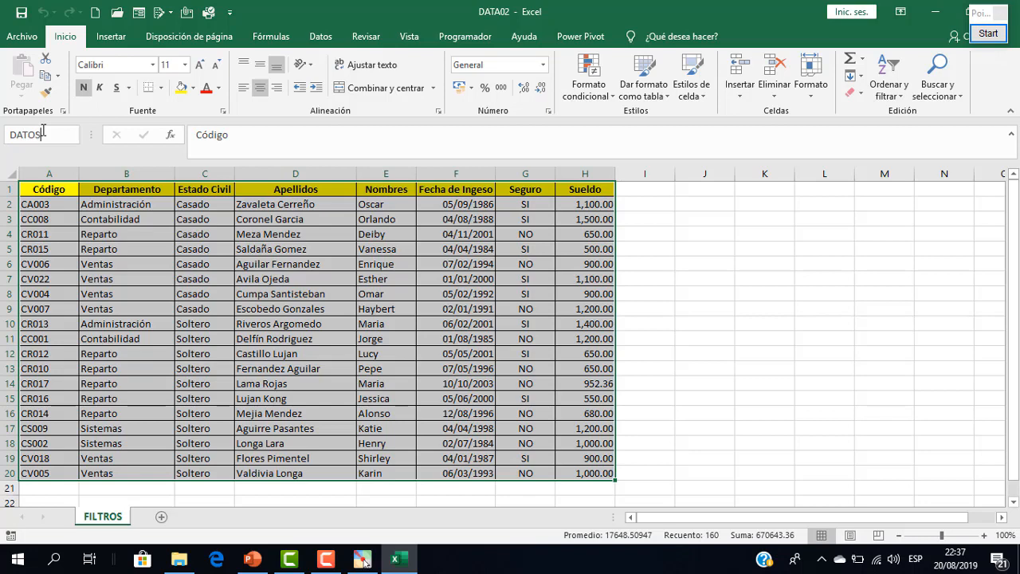
{"action": "key", "text": "Return"}
{"action": "left_click", "coordinate": [83, 264]}
- Add a new sheet and name it FILTROS AVANZADOS
{"action": "left_click", "coordinate": [161, 518]}
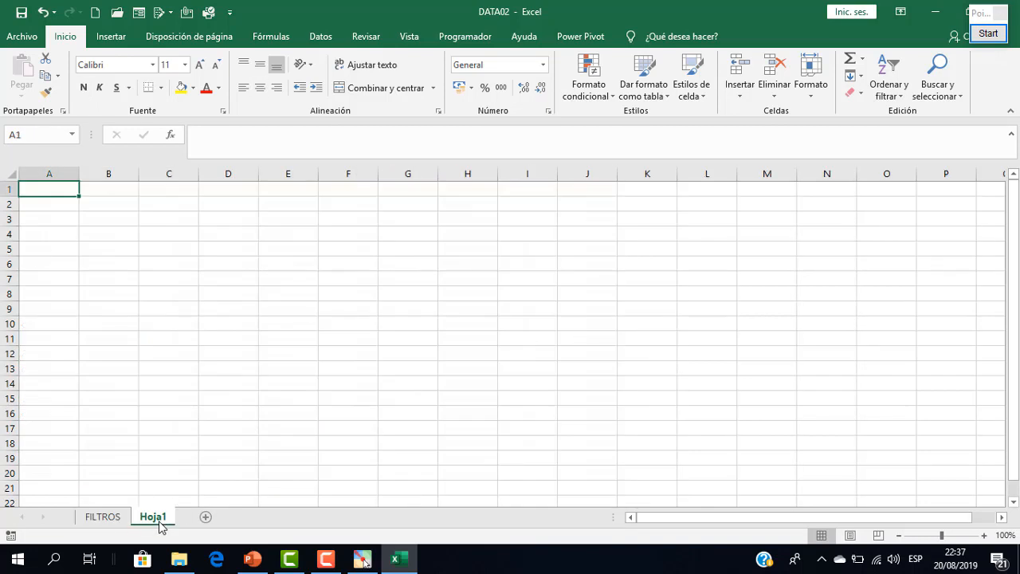
{"action": "double_click", "coordinate": [153, 517]}
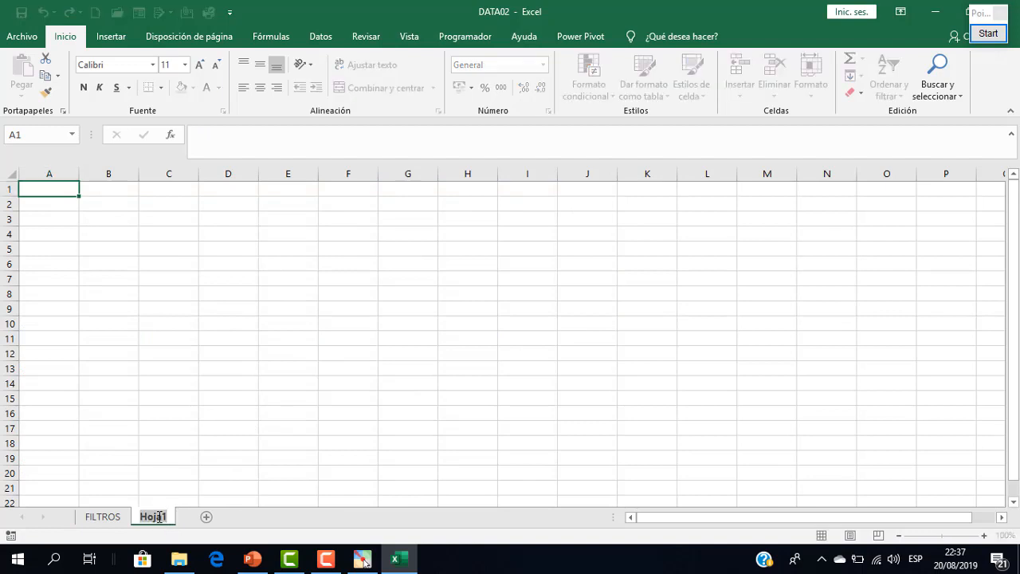
{"action": "type", "text": "FILTROS AVANZADOS"}
{"action": "key", "text": "Return"}
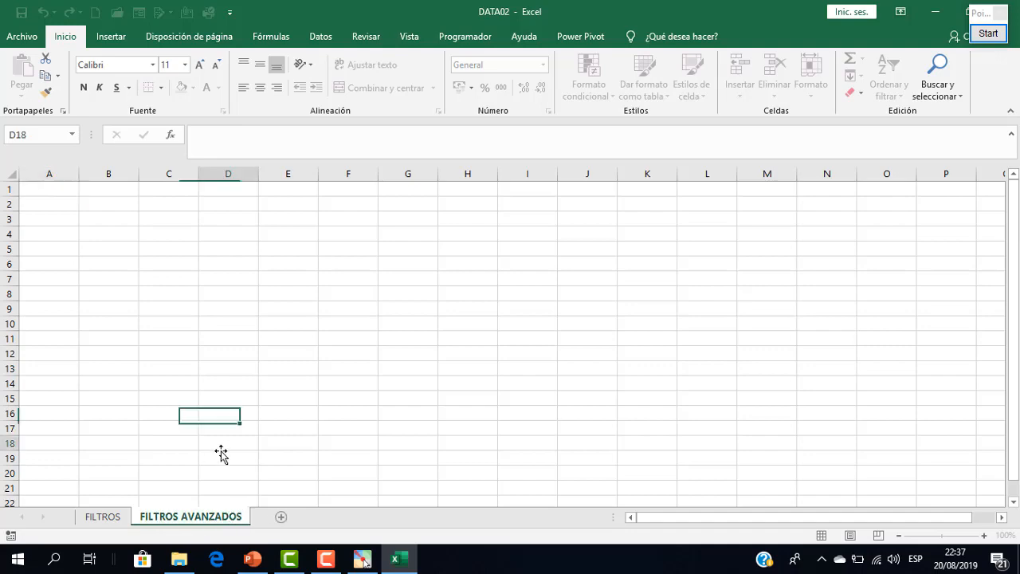
- Rename the sheet that holds the employee table as DATOS and return to it
{"action": "left_click", "coordinate": [114, 516]}
{"action": "type", "text": "DATOS"}
{"action": "left_click", "coordinate": [167, 520]}
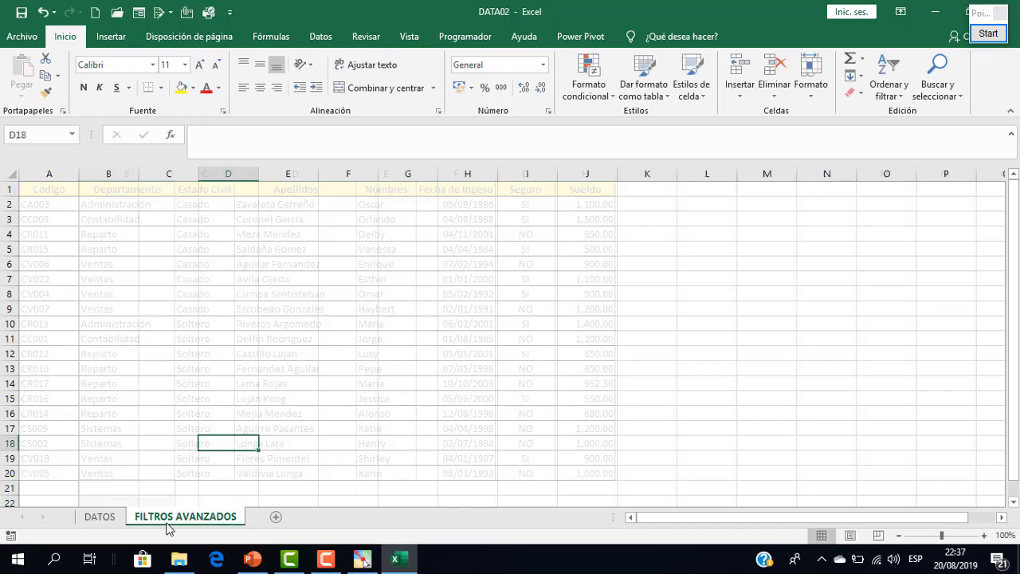
{"action": "left_click", "coordinate": [102, 516]}
- Copy the header row A1:H1 from the DATOS sheet and paste it at A1 and A7 of FILTROS AVANZADOS
{"action": "left_click", "coordinate": [144, 321]}
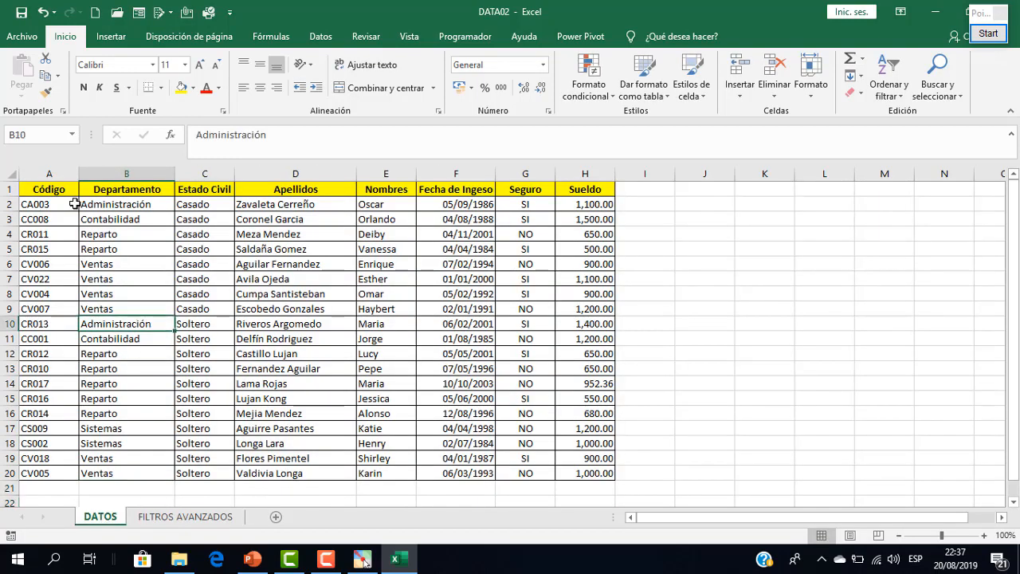
{"action": "left_click_drag", "start_coordinate": [44, 190], "coordinate": [279, 190]}
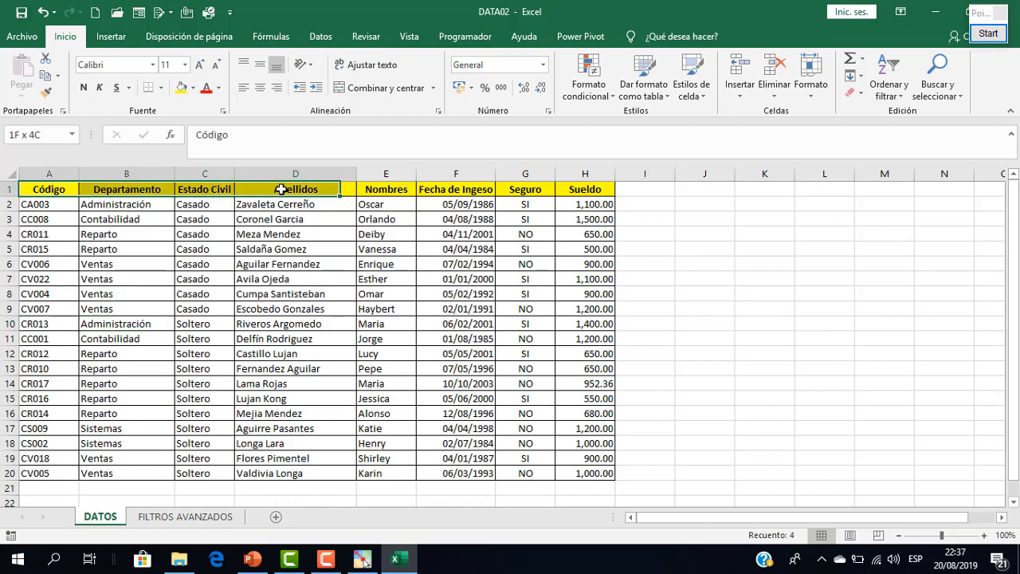
{"action": "left_click_drag", "start_coordinate": [191, 234], "coordinate": [191, 219]}
{"action": "left_click_drag", "start_coordinate": [57, 189], "coordinate": [597, 193]}
{"action": "key", "text": "ctrl+c"}
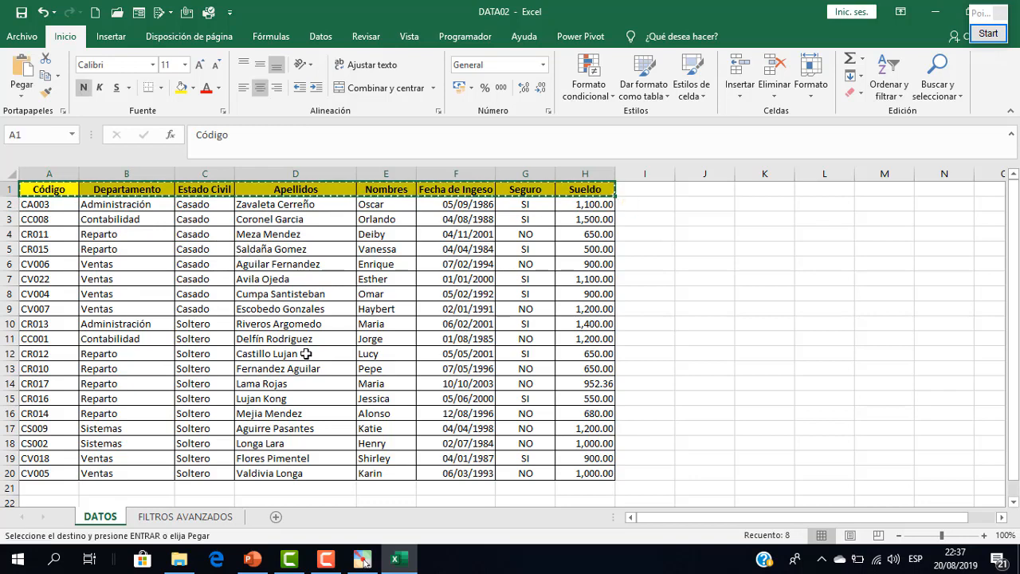
{"action": "left_click", "coordinate": [187, 517]}
{"action": "left_click", "coordinate": [43, 190]}
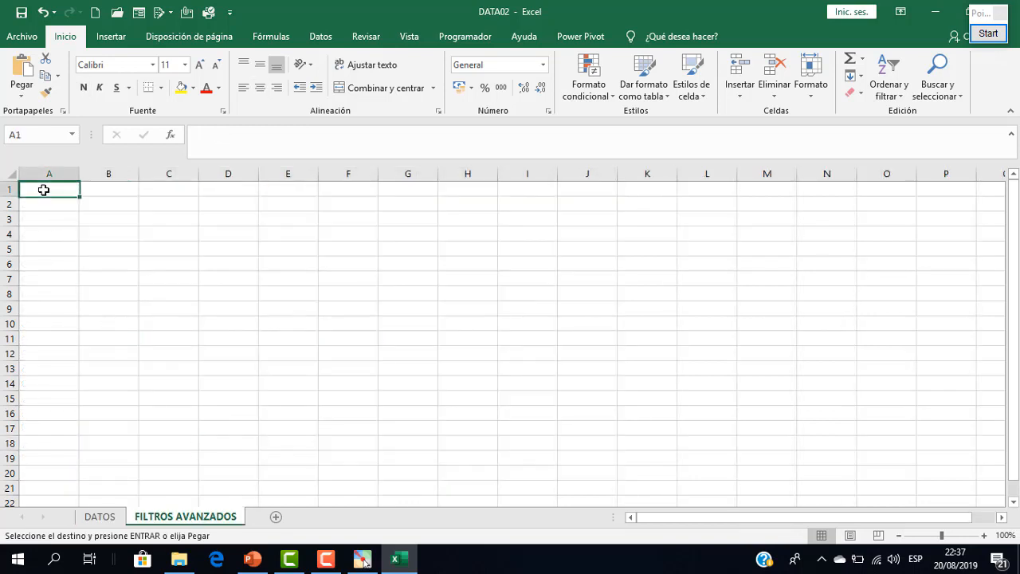
{"action": "key", "text": "ctrl+v"}
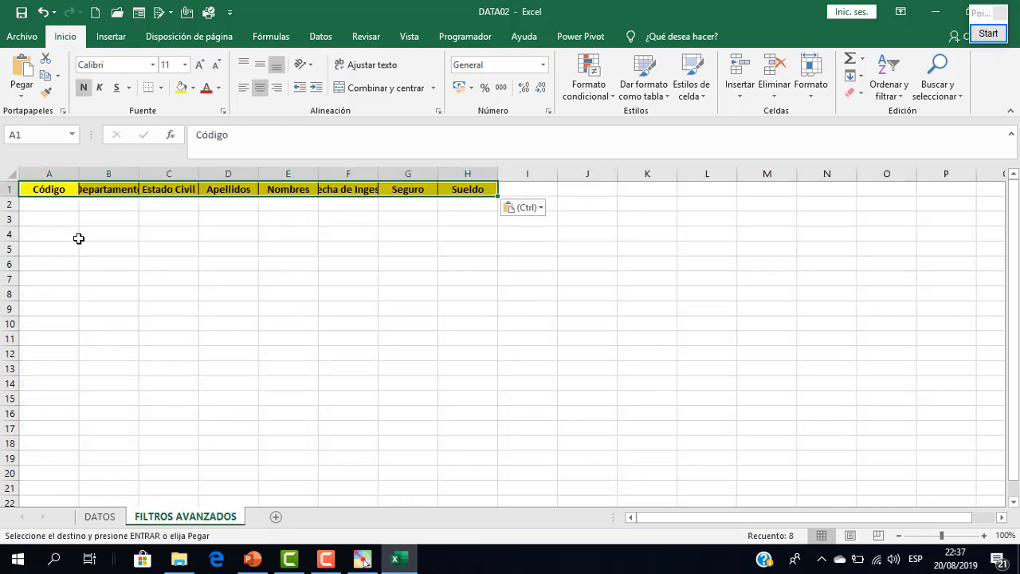
{"action": "left_click", "coordinate": [50, 279]}
{"action": "key", "text": "ctrl+v"}
{"action": "left_click", "coordinate": [94, 314]}
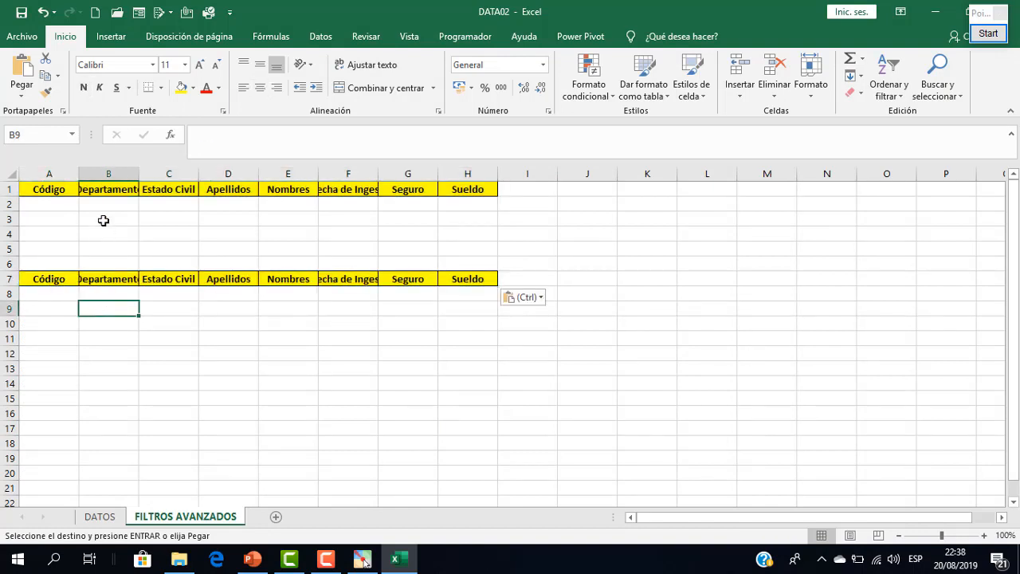
- Widen the Departamento and Apellidos columns in FILTROS AVANZADOS so Departamento fits its cell
{"action": "left_click_drag", "start_coordinate": [138, 174], "coordinate": [152, 180]}
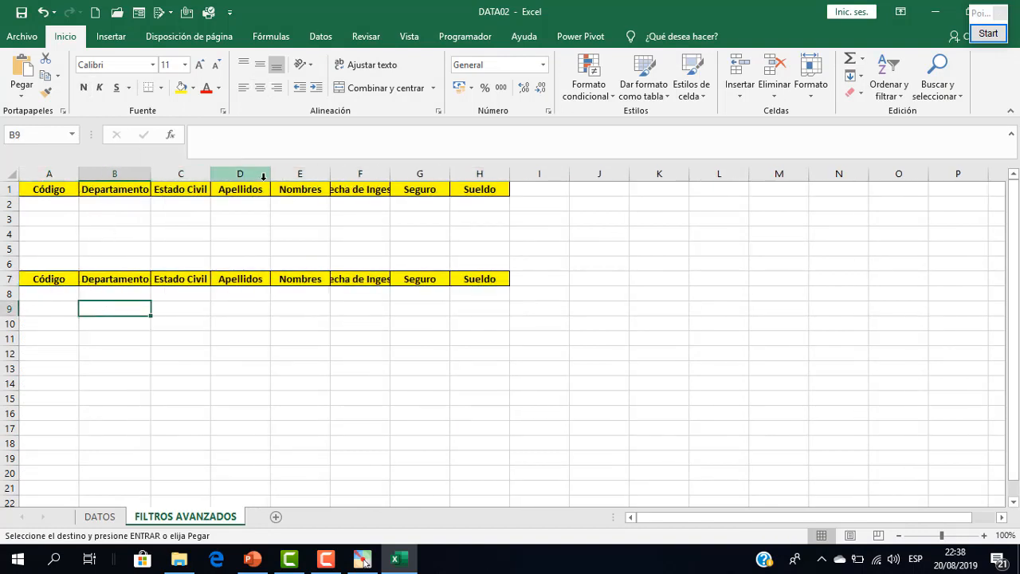
{"action": "left_click_drag", "start_coordinate": [271, 175], "coordinate": [287, 177]}
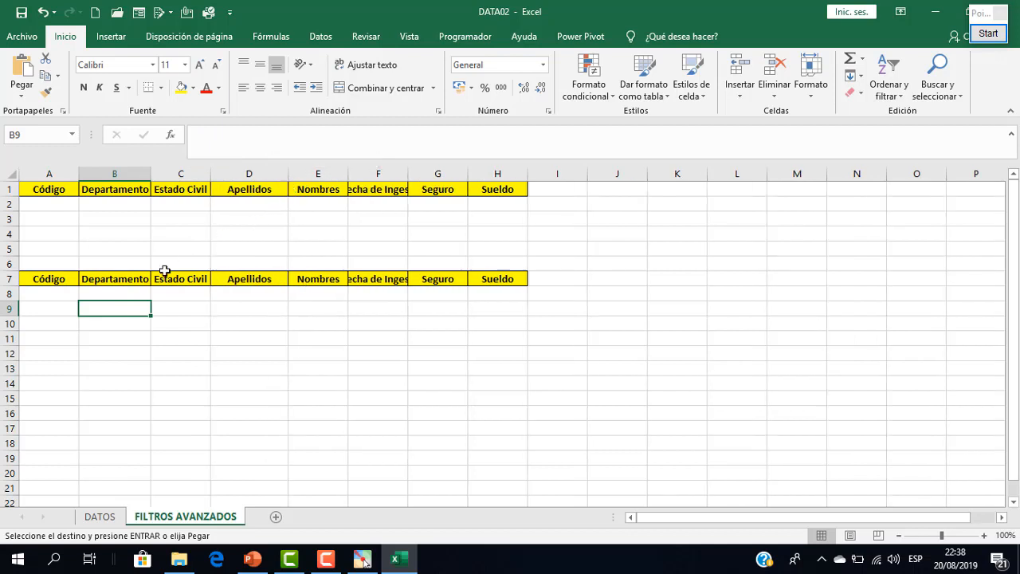
{"action": "left_click", "coordinate": [172, 224]}
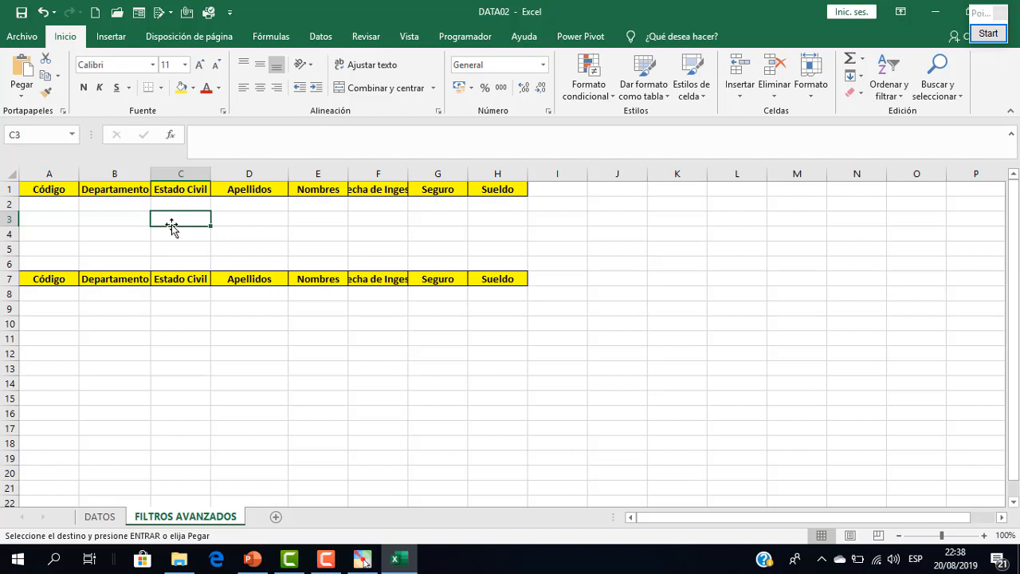
{"action": "left_click", "coordinate": [95, 228]}
{"action": "left_click_drag", "start_coordinate": [43, 203], "coordinate": [507, 205]}
{"action": "left_click", "coordinate": [437, 218]}
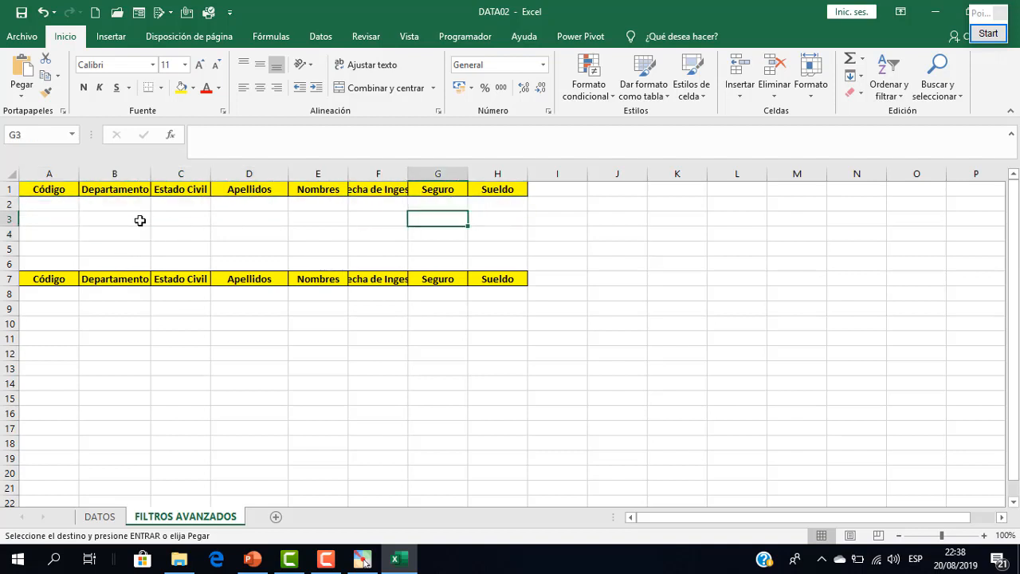
{"action": "left_click", "coordinate": [102, 244]}
{"action": "left_click", "coordinate": [138, 230]}
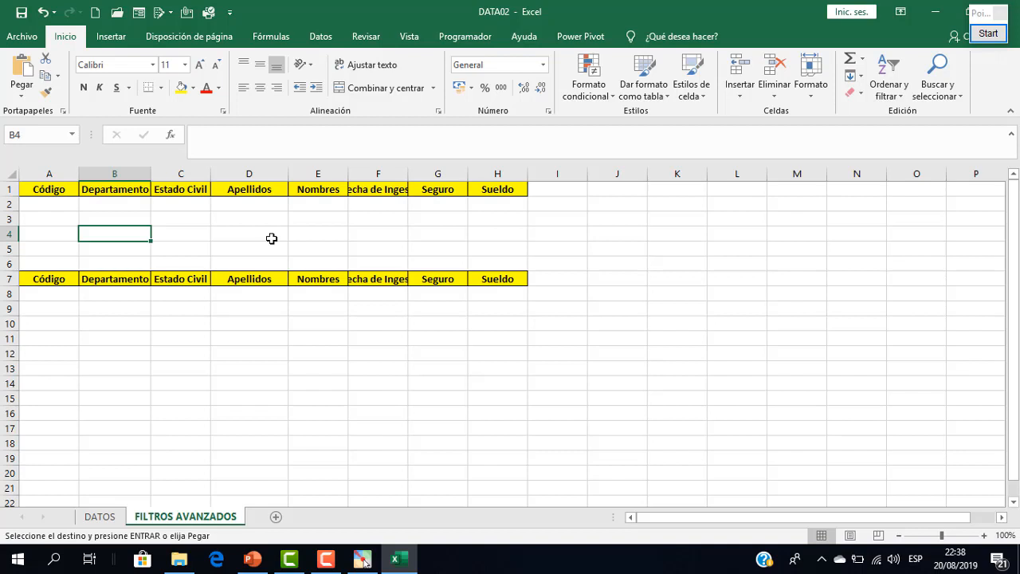
- Start recording a macro named FiltroY in this workbook with the description "Filtros avanzados Y"
{"action": "left_click", "coordinate": [462, 42]}
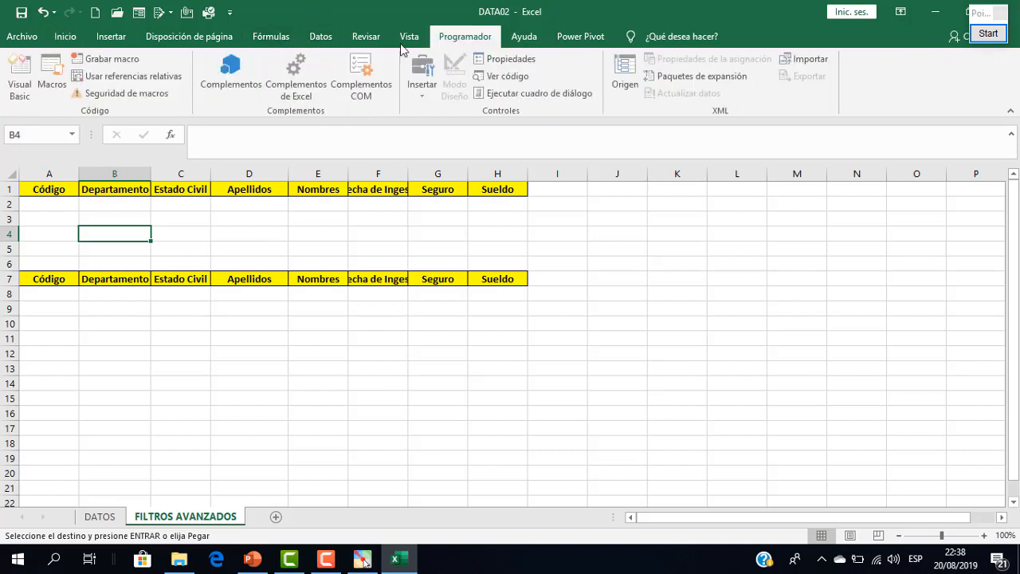
{"action": "left_click", "coordinate": [112, 59]}
{"action": "type", "text": "FiltroY"}
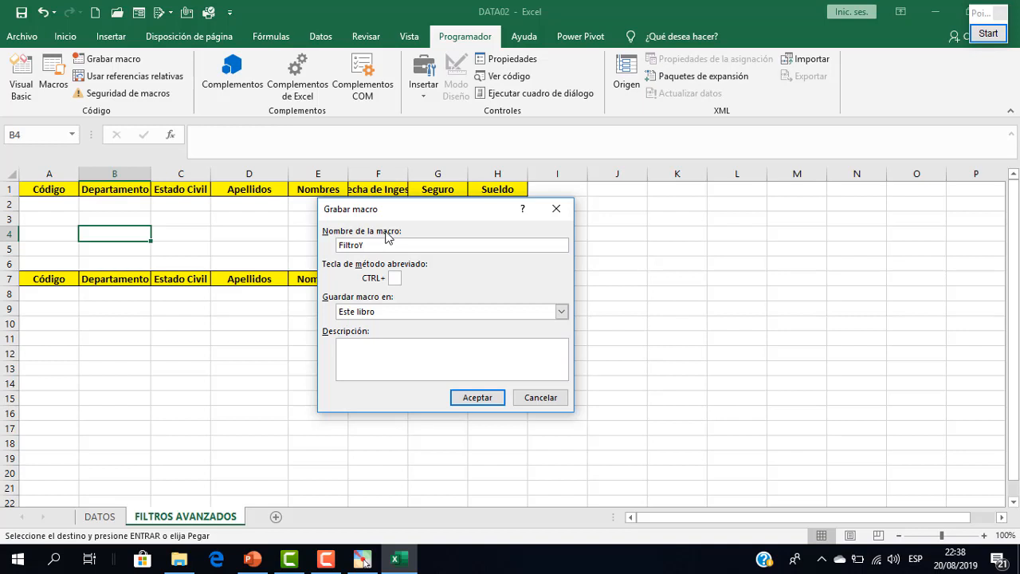
{"action": "left_click", "coordinate": [370, 361]}
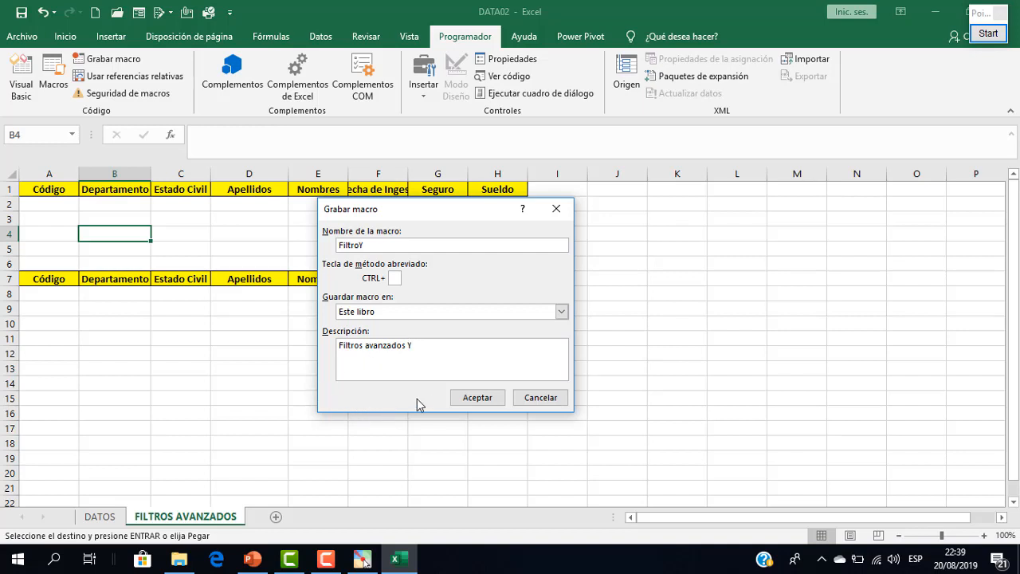
{"action": "left_click", "coordinate": [478, 399]}
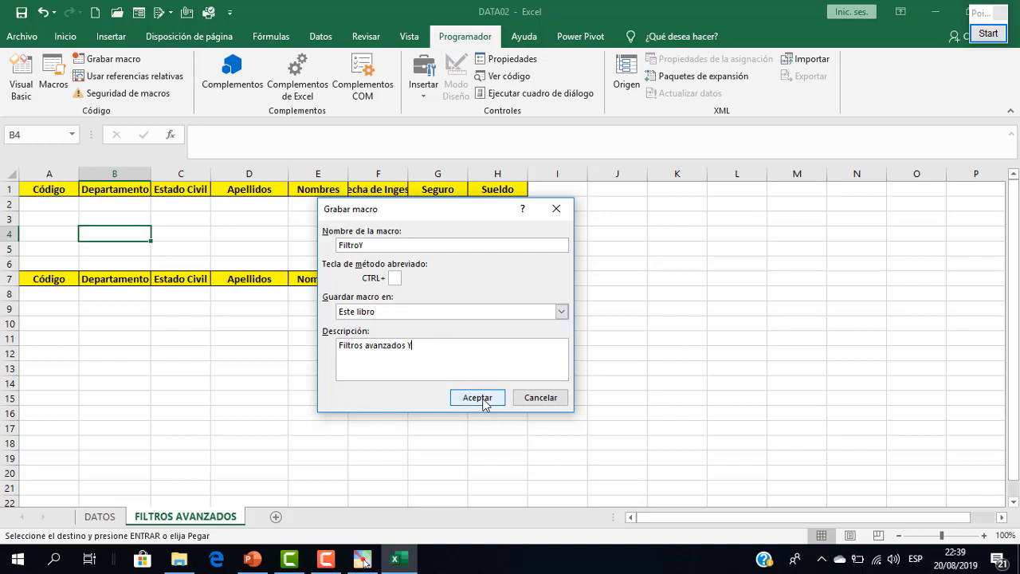
- From empty cell C4, begin an advanced filter that copies to another location, with DATOS as the list range
{"action": "left_click", "coordinate": [268, 222]}
{"action": "left_click", "coordinate": [164, 204]}
{"action": "left_click", "coordinate": [174, 250]}
{"action": "left_click", "coordinate": [159, 216]}
{"action": "left_click", "coordinate": [282, 222]}
{"action": "left_click", "coordinate": [196, 228]}
{"action": "left_click", "coordinate": [320, 37]}
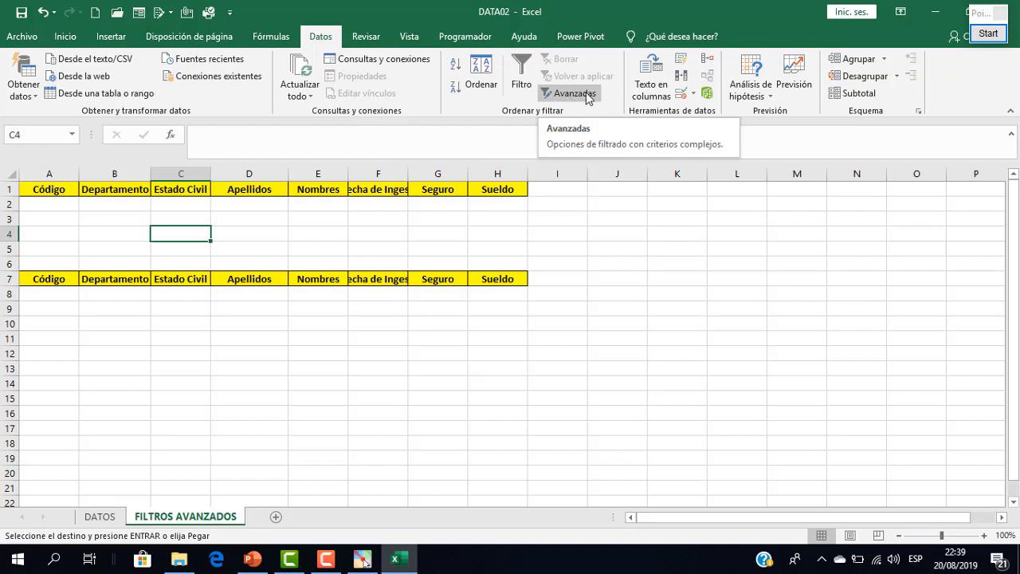
{"action": "left_click", "coordinate": [574, 93]}
{"action": "mouse_move", "coordinate": [436, 235]}
{"action": "left_mouse_down"}
{"action": "mouse_move", "coordinate": [408, 187]}
{"action": "mouse_move", "coordinate": [429, 230]}
{"action": "left_mouse_up"}
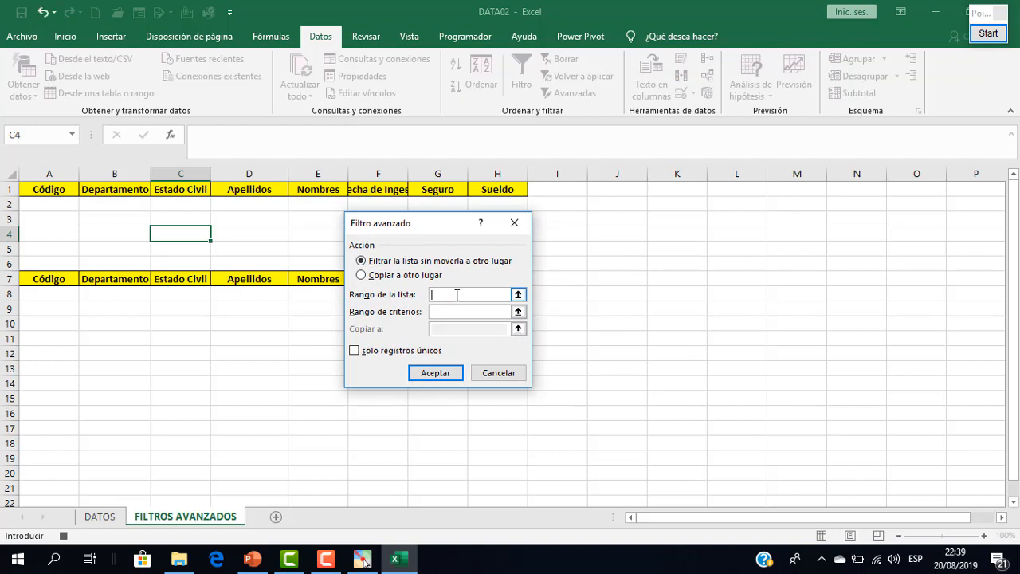
{"action": "left_click", "coordinate": [447, 314]}
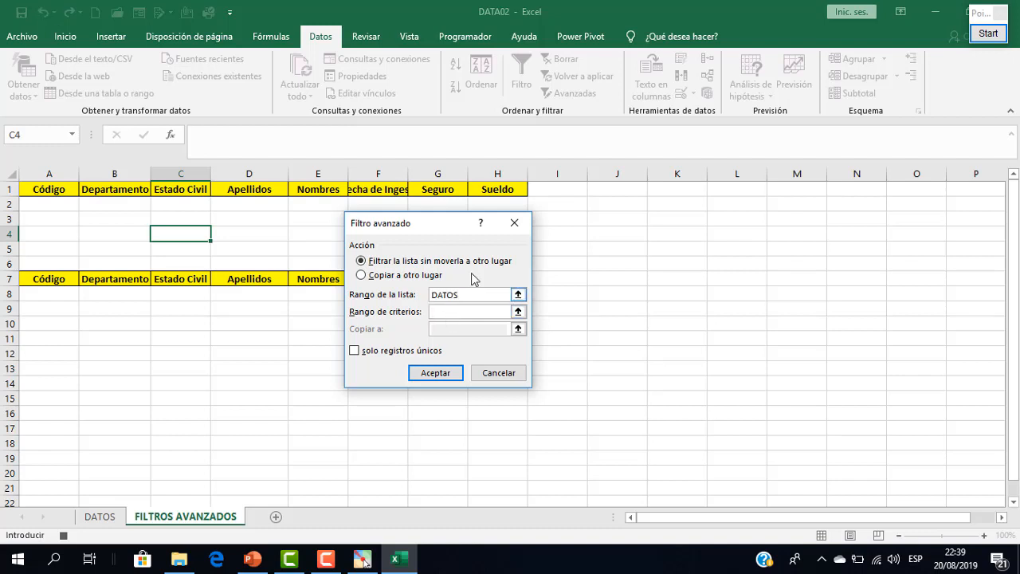
{"action": "left_click_drag", "start_coordinate": [427, 230], "coordinate": [679, 269]}
{"action": "left_click", "coordinate": [546, 296]}
{"action": "left_click", "coordinate": [664, 357]}
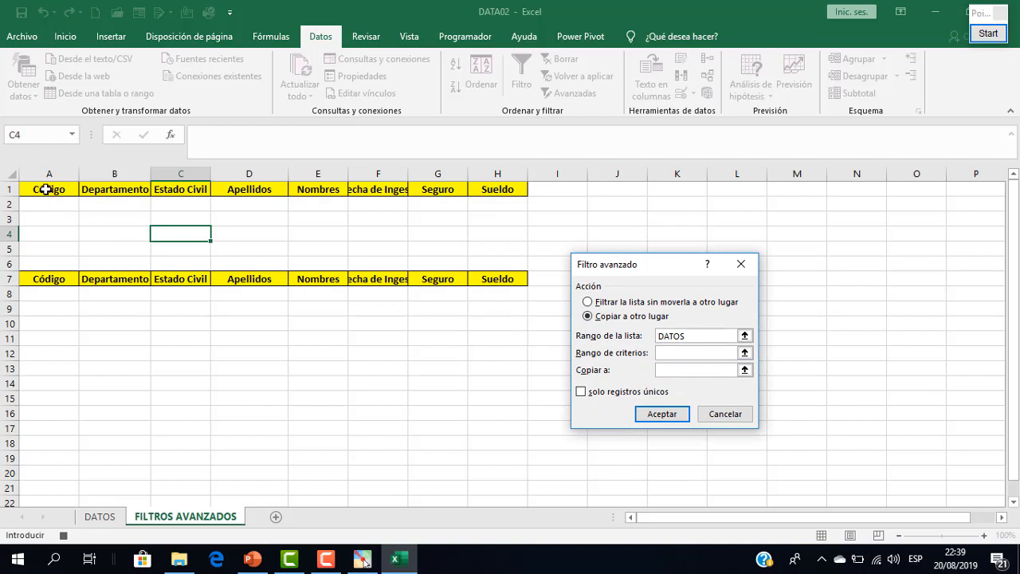
- Set the filter's criteria range to A1:H2 and its copy destination to A7:H7, and apply it
{"action": "left_click_drag", "start_coordinate": [37, 189], "coordinate": [503, 204]}
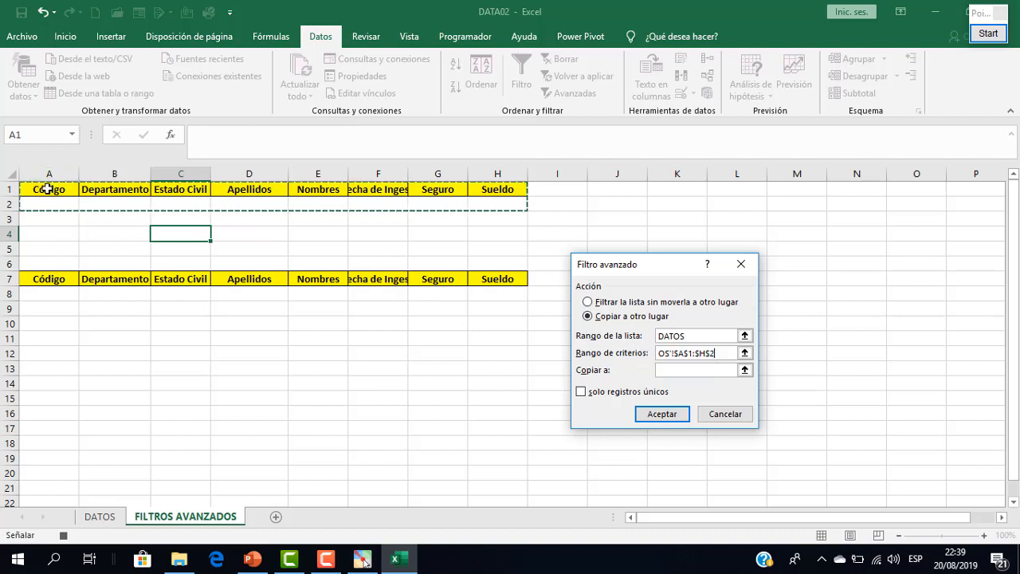
{"action": "left_click", "coordinate": [686, 370]}
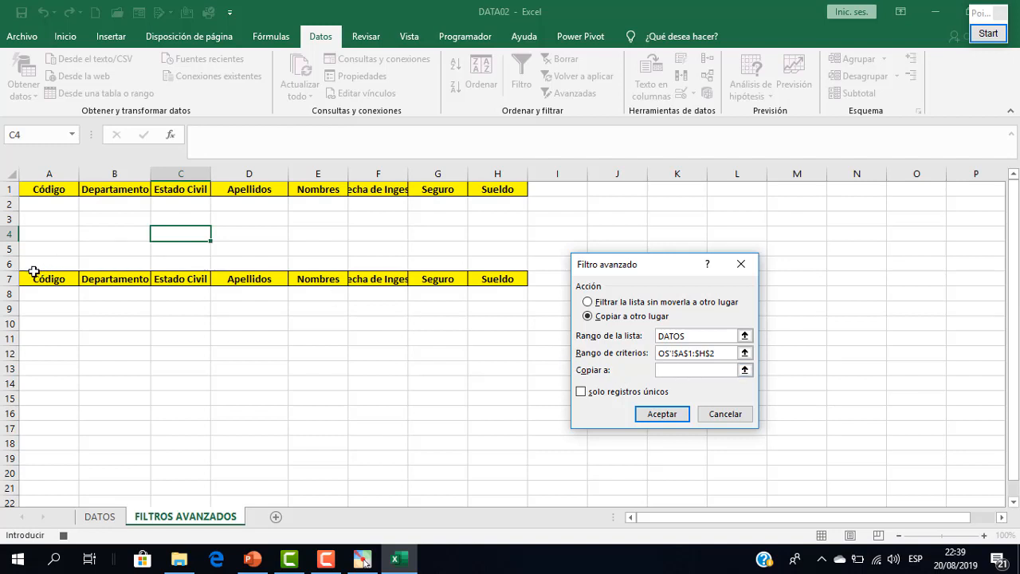
{"action": "left_click_drag", "start_coordinate": [36, 275], "coordinate": [472, 277]}
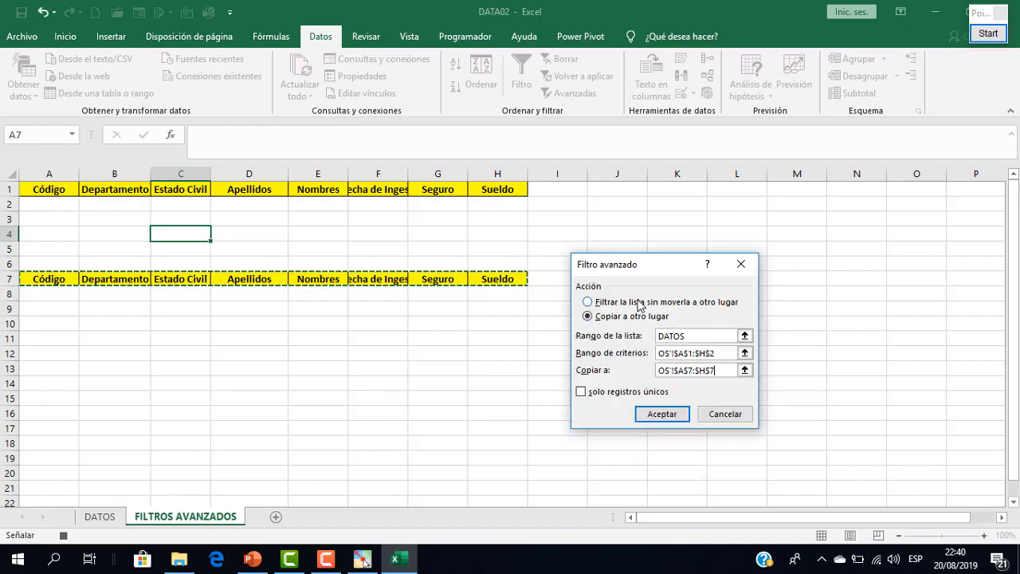
{"action": "left_click", "coordinate": [662, 414]}
- Check the copied records and stop recording the FiltroY macro
{"action": "scroll", "coordinate": [269, 357], "scroll_direction": "down", "scroll_amount": 2}
{"action": "scroll", "coordinate": [235, 340], "scroll_direction": "up", "scroll_amount": 2}
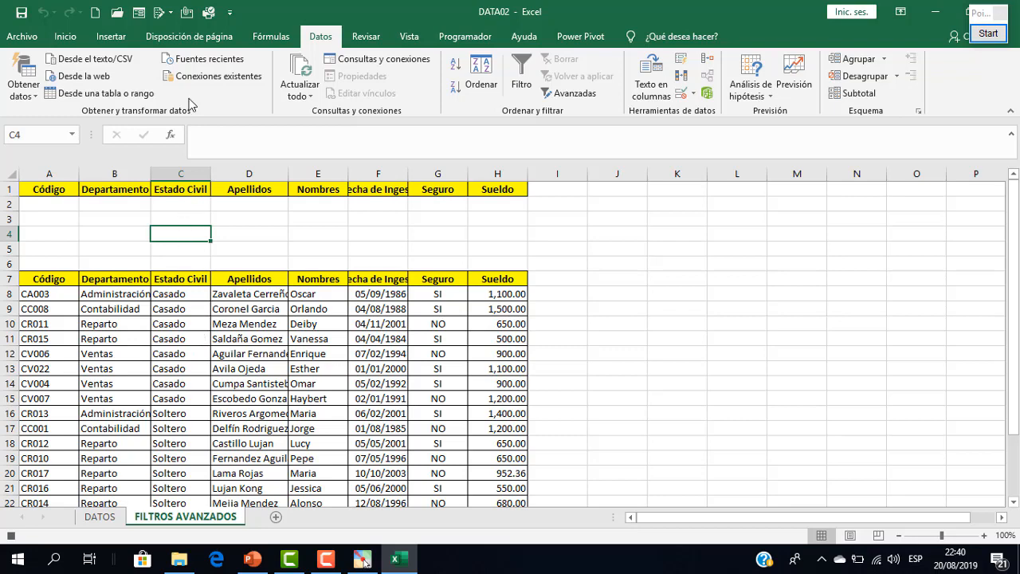
{"action": "left_click", "coordinate": [468, 43]}
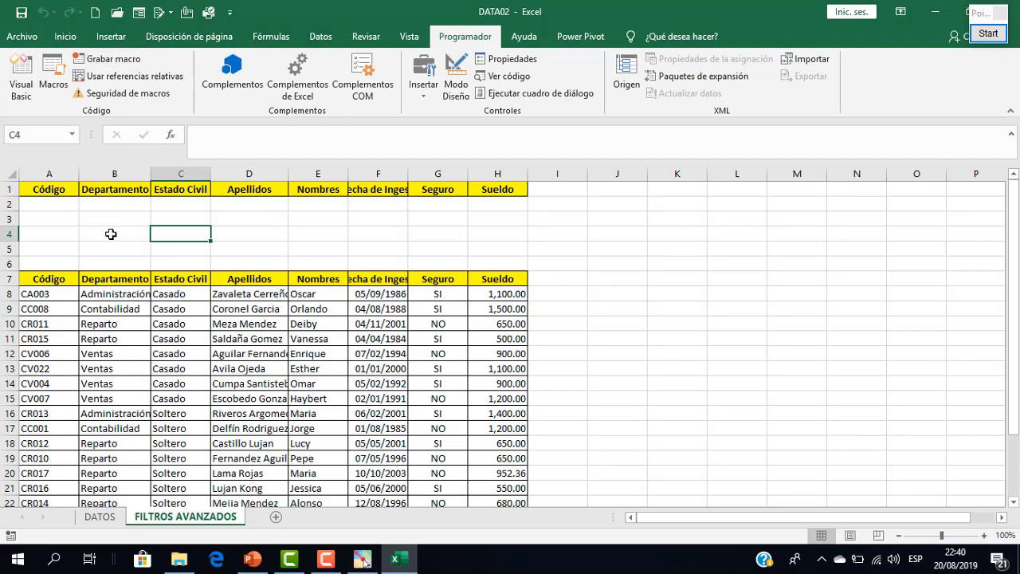
- Insert a form button in row 5 above the results table and assign the FiltroY macro to it
{"action": "left_click", "coordinate": [112, 233]}
{"action": "left_click", "coordinate": [104, 250]}
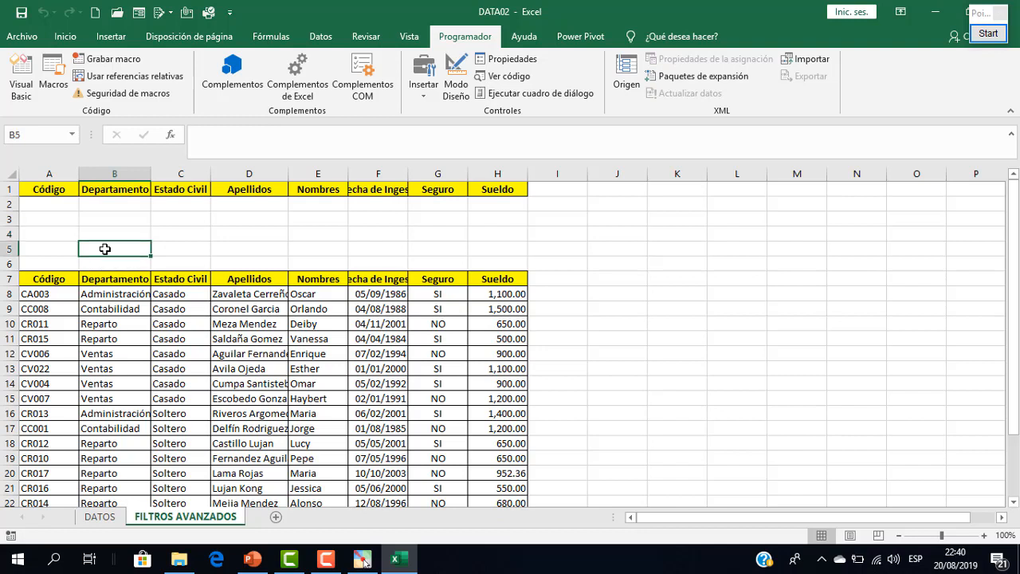
{"action": "left_click", "coordinate": [70, 241]}
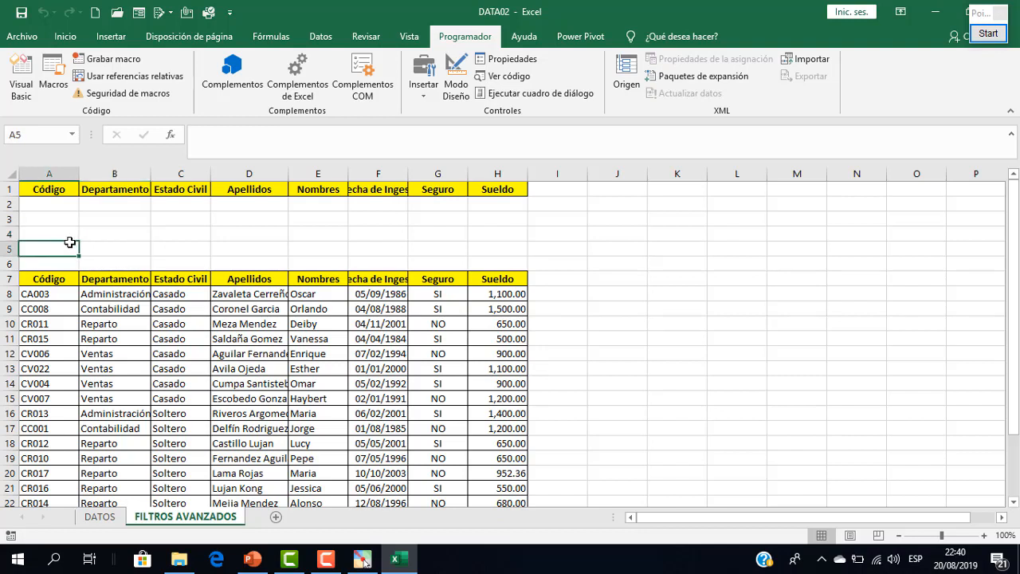
{"action": "left_click", "coordinate": [426, 98]}
{"action": "left_click", "coordinate": [416, 120]}
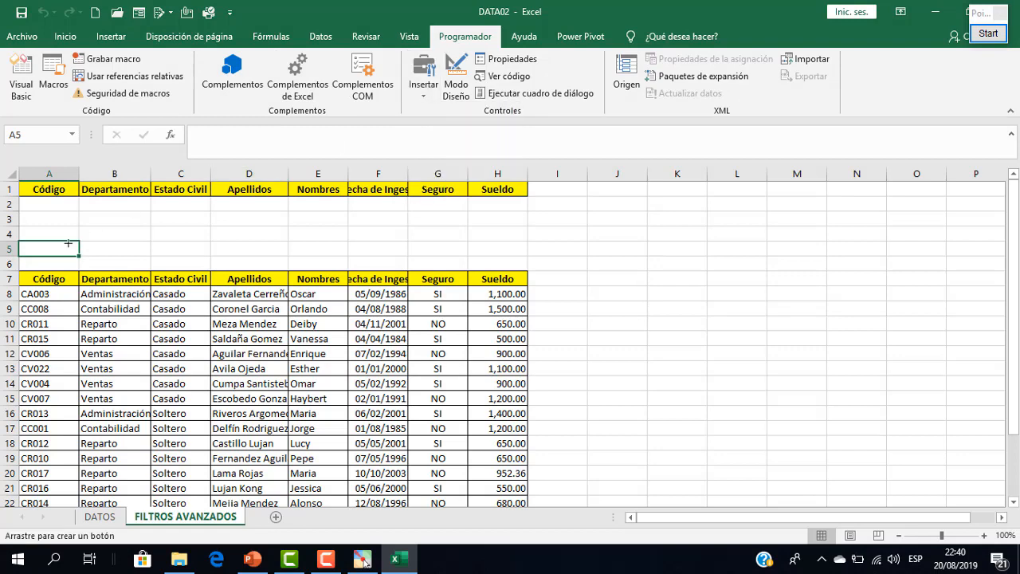
{"action": "left_click_drag", "start_coordinate": [31, 241], "coordinate": [158, 258]}
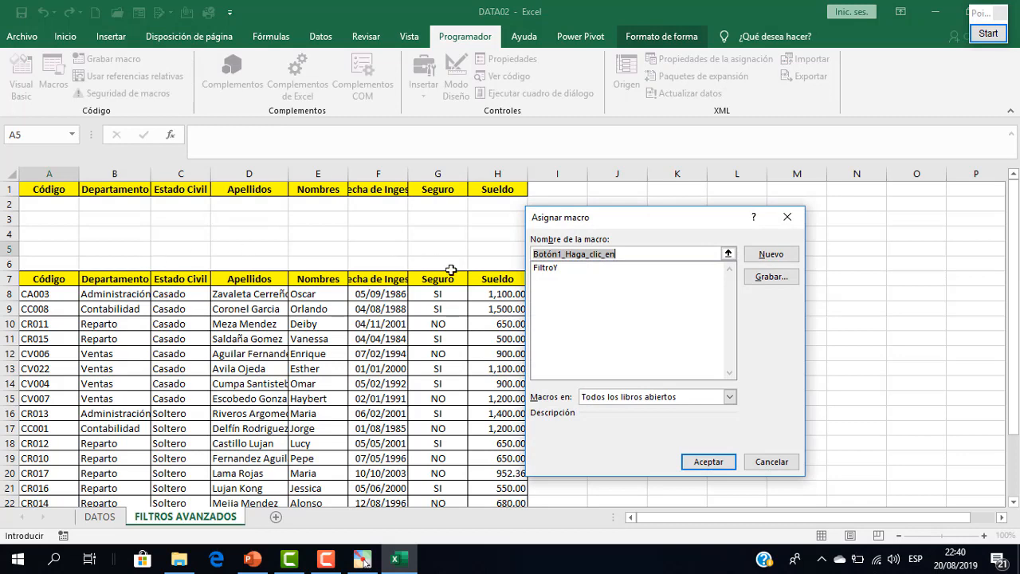
{"action": "left_click", "coordinate": [546, 269]}
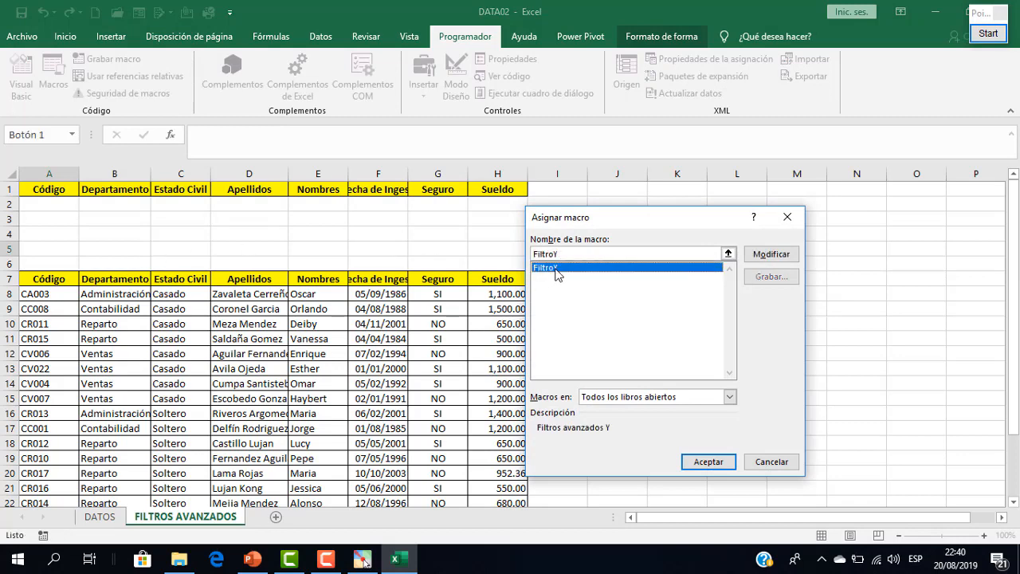
{"action": "left_click", "coordinate": [719, 465]}
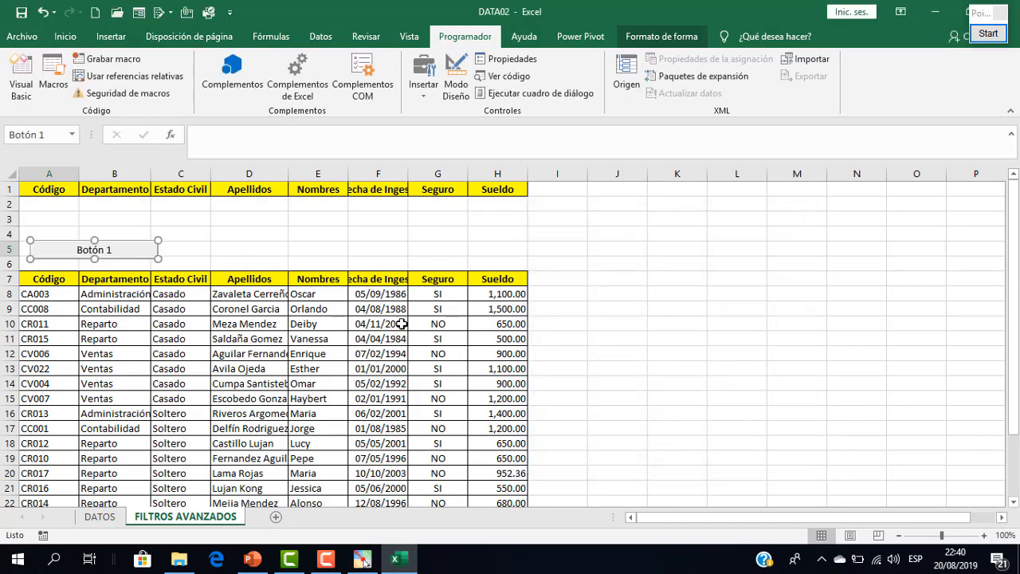
- Change the new button's label to "FILTRANDO DATOS Y"
{"action": "right_click", "coordinate": [108, 249]}
{"action": "left_click", "coordinate": [144, 311]}
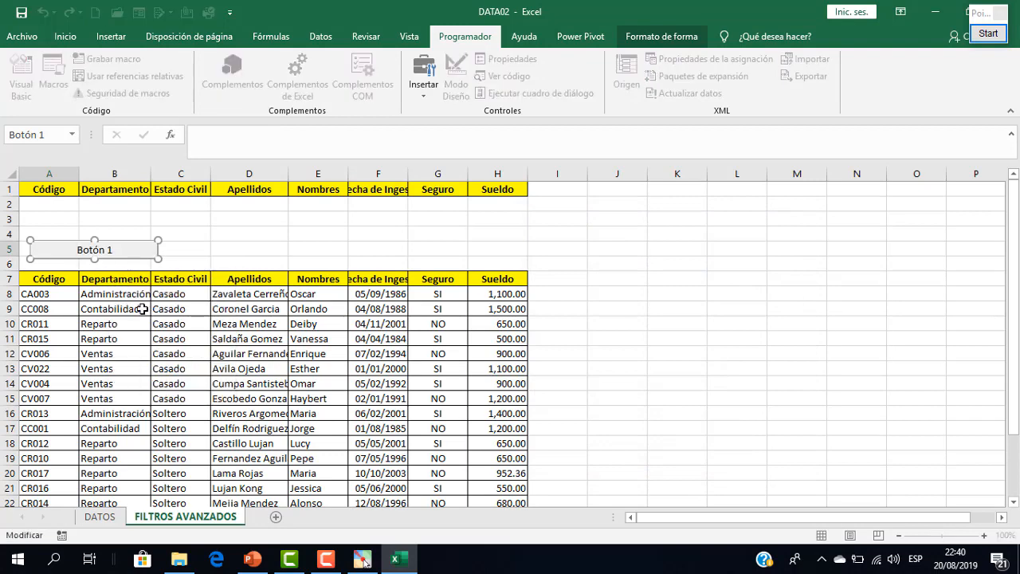
{"action": "key", "text": "Delete"}
{"action": "key", "text": "Delete"}
{"action": "key", "text": "Delete"}
{"action": "key", "text": "Delete"}
{"action": "key", "text": "Delete"}
{"action": "key", "text": "Delete"}
{"action": "type", "text": "FILTRANDO DATOS Y"}
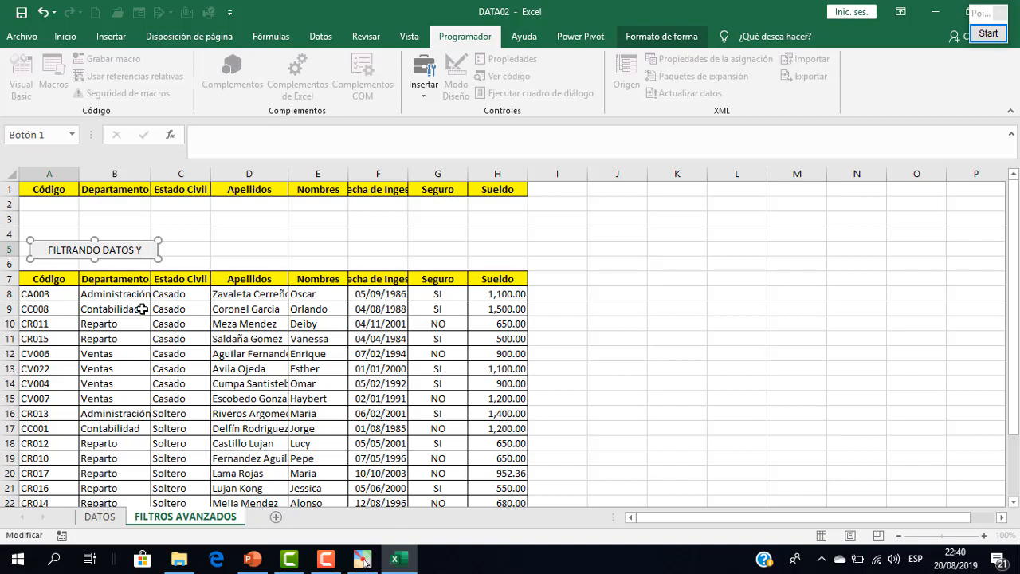
{"action": "left_click", "coordinate": [242, 257]}
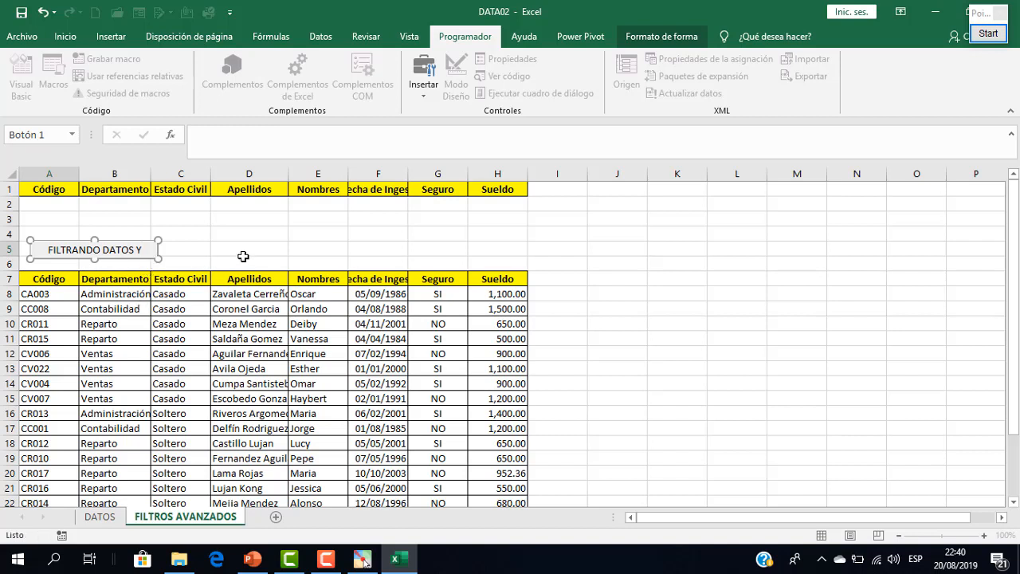
{"action": "left_click", "coordinate": [650, 324]}
- Enter Ventas as the Departamento criterion in B2, run the filter with the sheet's button, and check the filtered departments
{"action": "scroll", "coordinate": [240, 352], "scroll_direction": "down", "scroll_amount": 2}
{"action": "scroll", "coordinate": [238, 334], "scroll_direction": "up", "scroll_amount": 2}
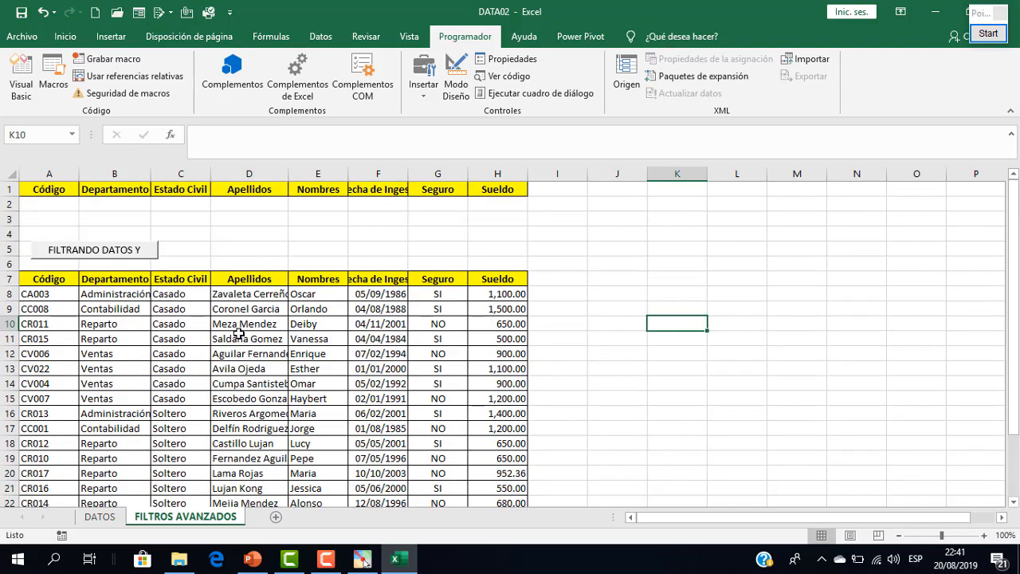
{"action": "left_click", "coordinate": [119, 204]}
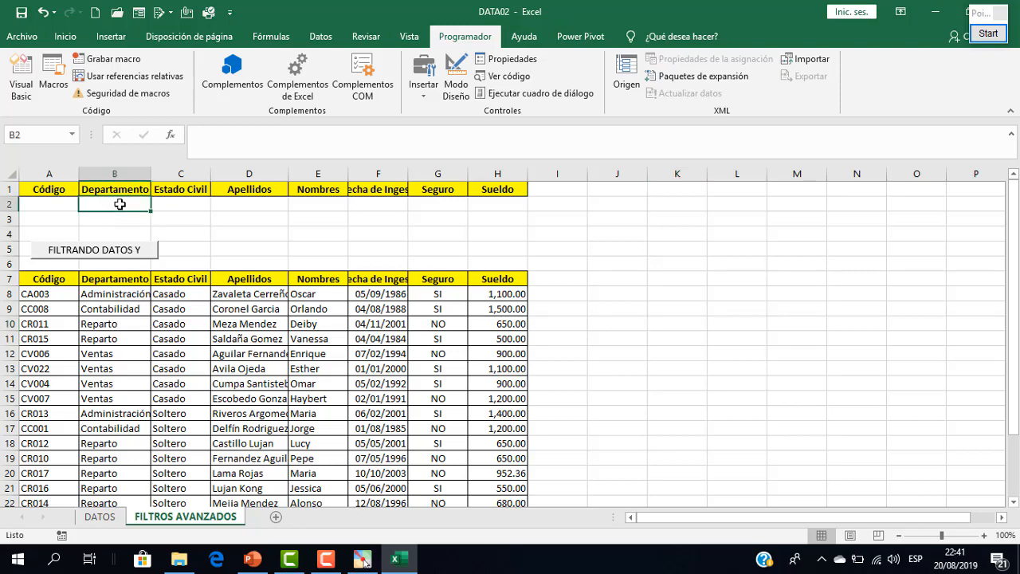
{"action": "type", "text": "Ventas"}
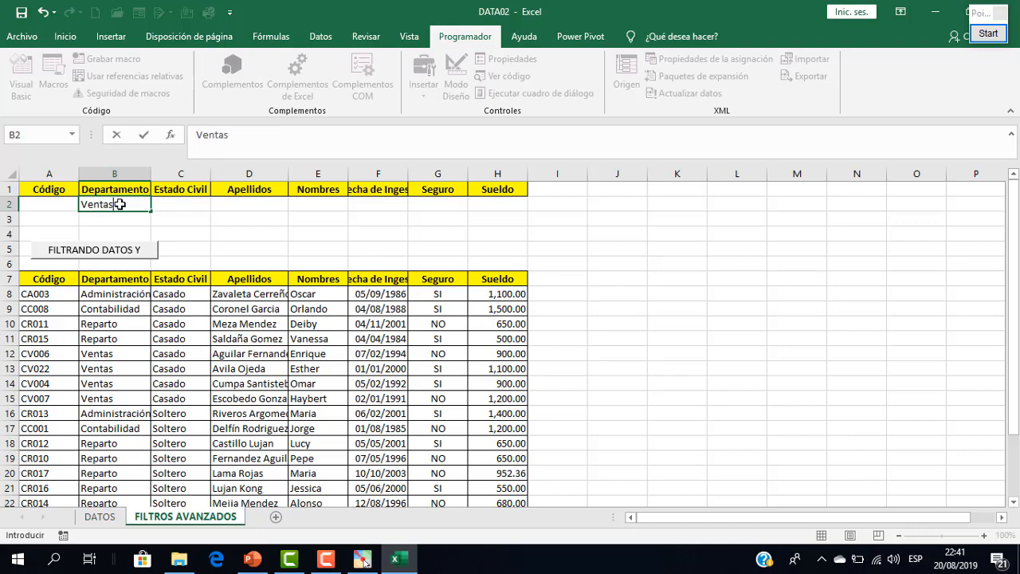
{"action": "key", "text": "Return"}
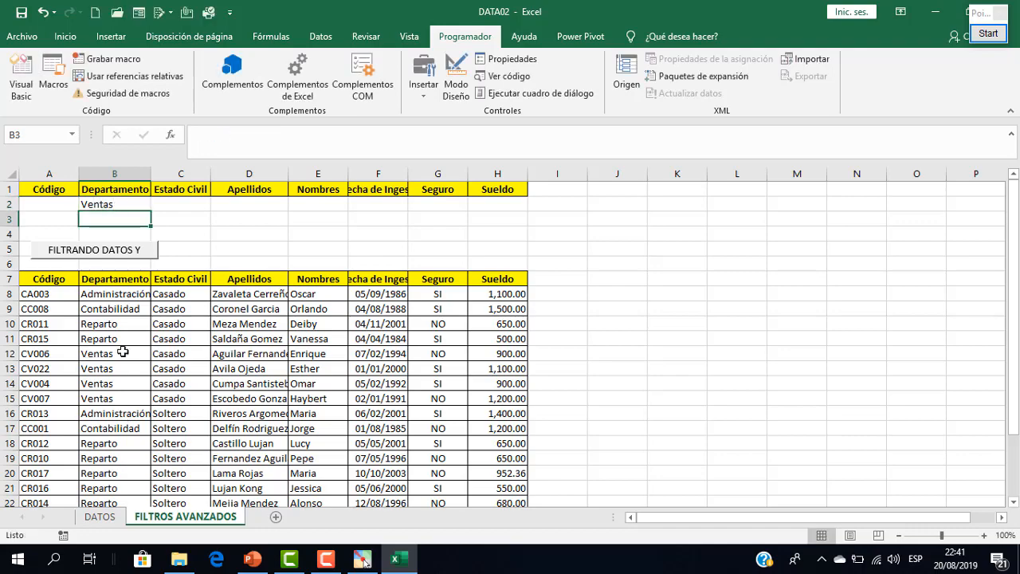
{"action": "scroll", "coordinate": [187, 333], "scroll_direction": "down", "scroll_amount": 1}
{"action": "scroll", "coordinate": [187, 333], "scroll_direction": "up", "scroll_amount": 1}
{"action": "left_click", "coordinate": [94, 251]}
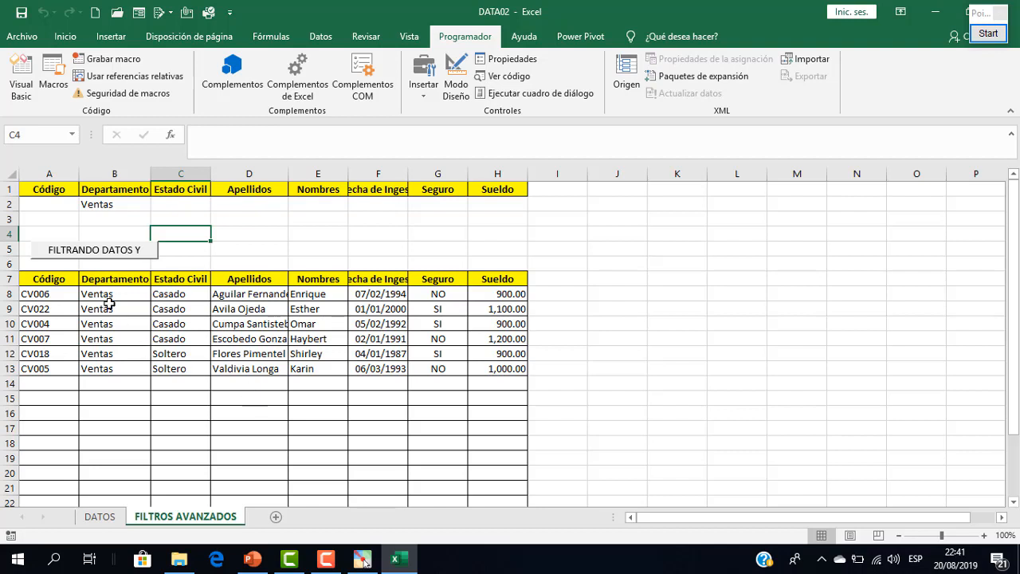
{"action": "left_click_drag", "start_coordinate": [101, 294], "coordinate": [139, 370]}
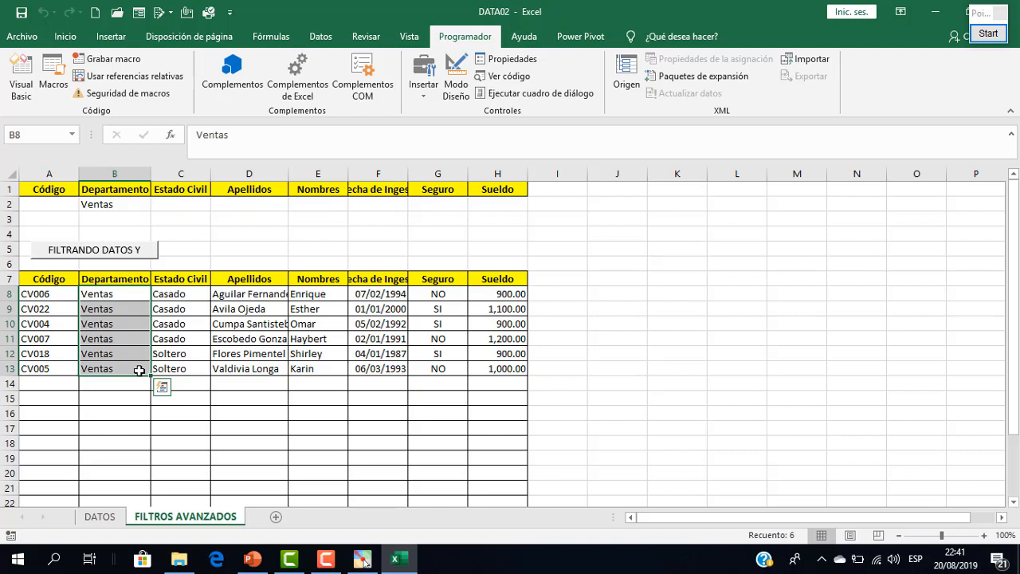
- Add >1000 as the Sueldo criterion in H2 and rerun the filter with the sheet's button
{"action": "left_click", "coordinate": [112, 209]}
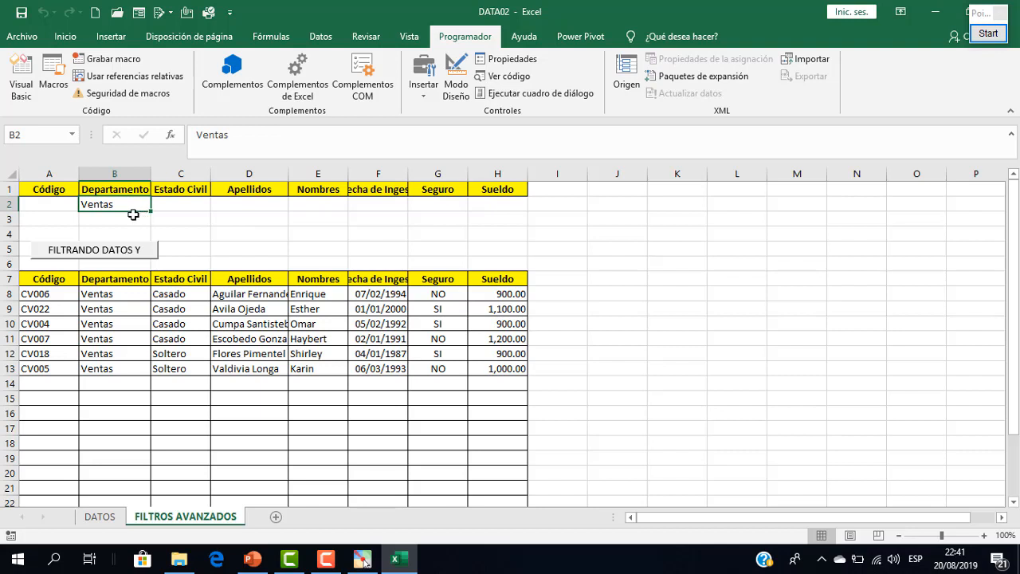
{"action": "left_click", "coordinate": [493, 204]}
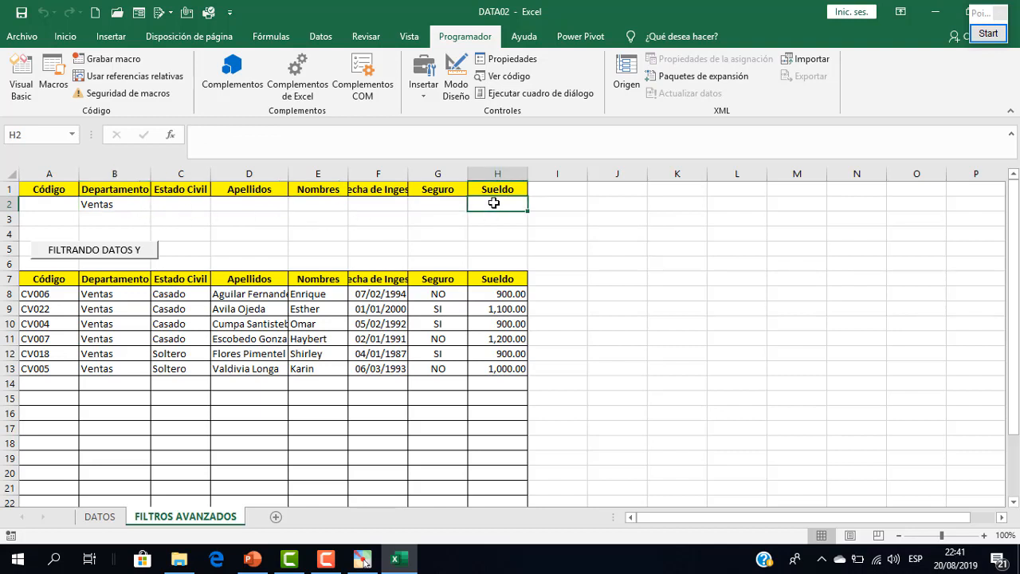
{"action": "type", "text": "<"}
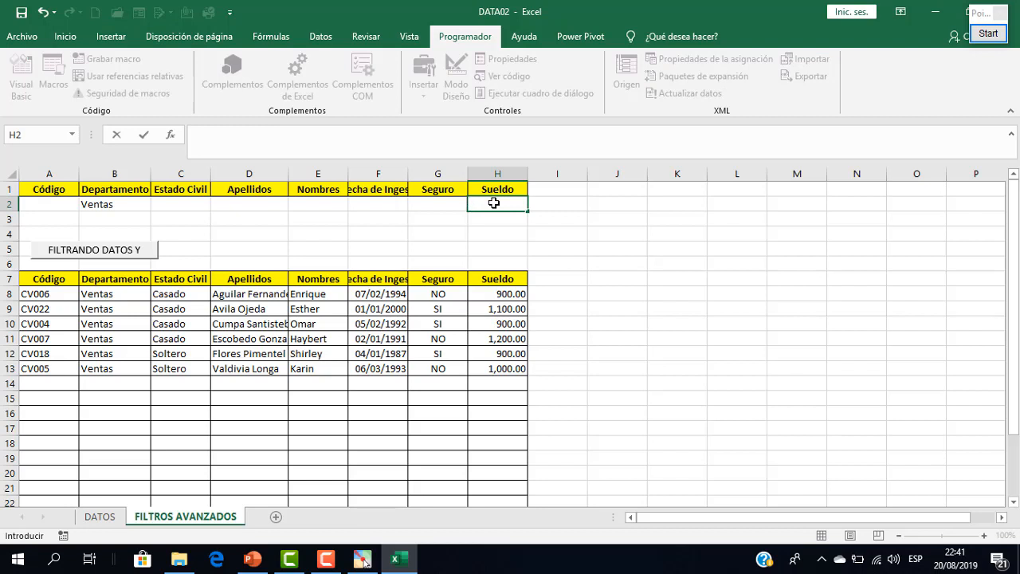
{"action": "type", "text": "1000"}
{"action": "key", "text": "Return"}
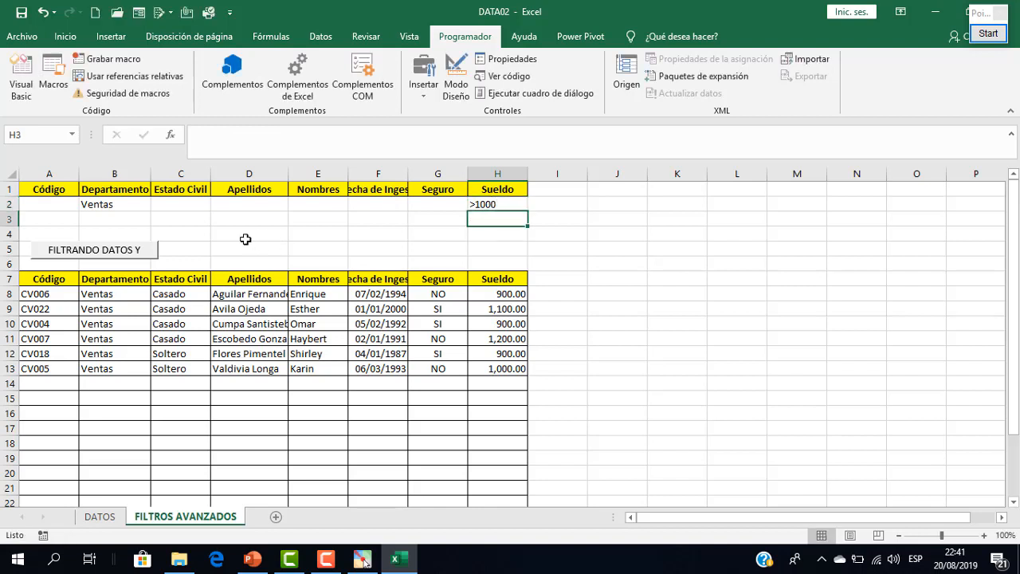
{"action": "left_click", "coordinate": [132, 253]}
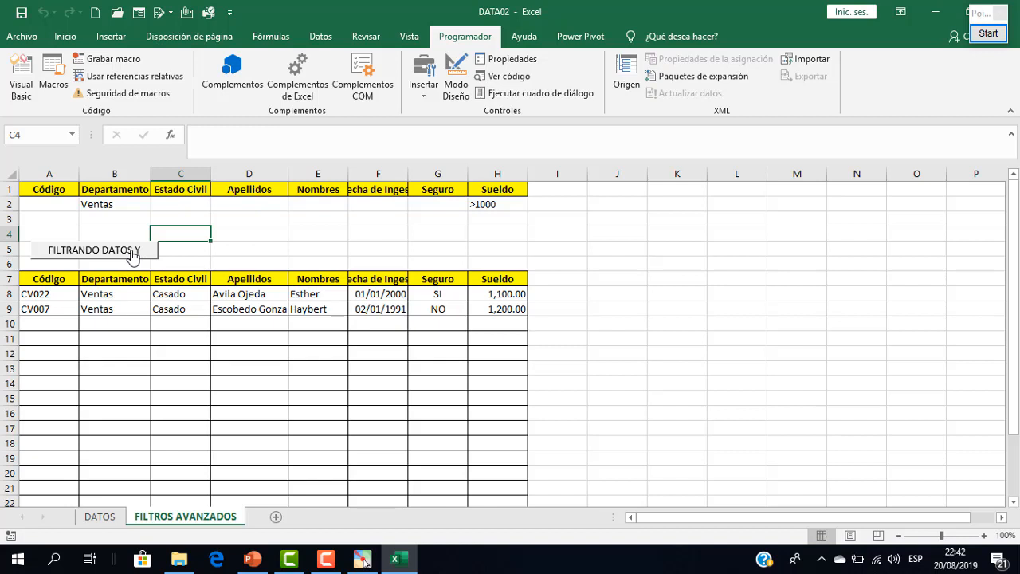
- Start recording a macro named FiltroO in this workbook with the description "Filtros Avanzados O"
{"action": "left_click", "coordinate": [280, 237]}
{"action": "left_click", "coordinate": [325, 242]}
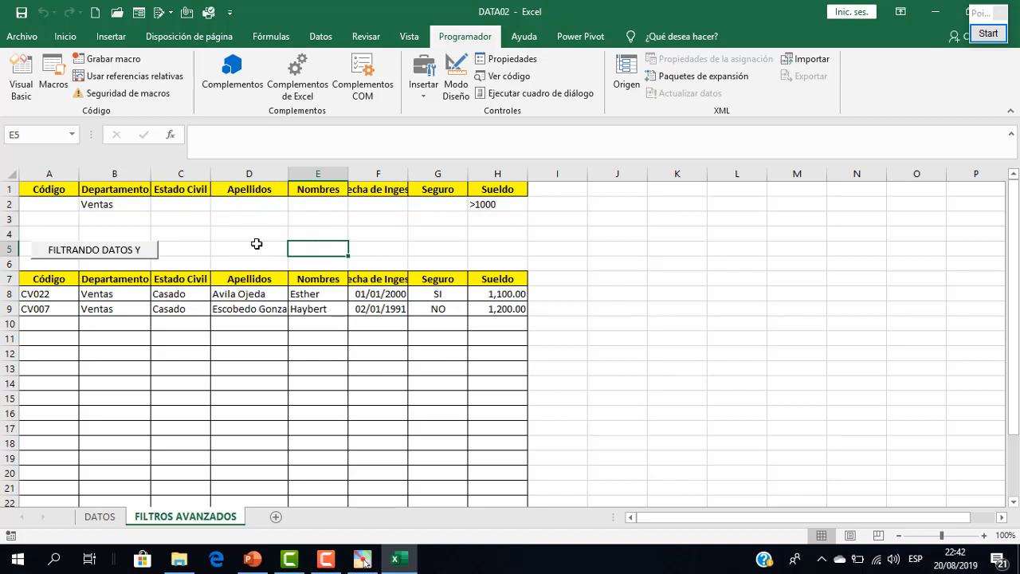
{"action": "left_click", "coordinate": [124, 65]}
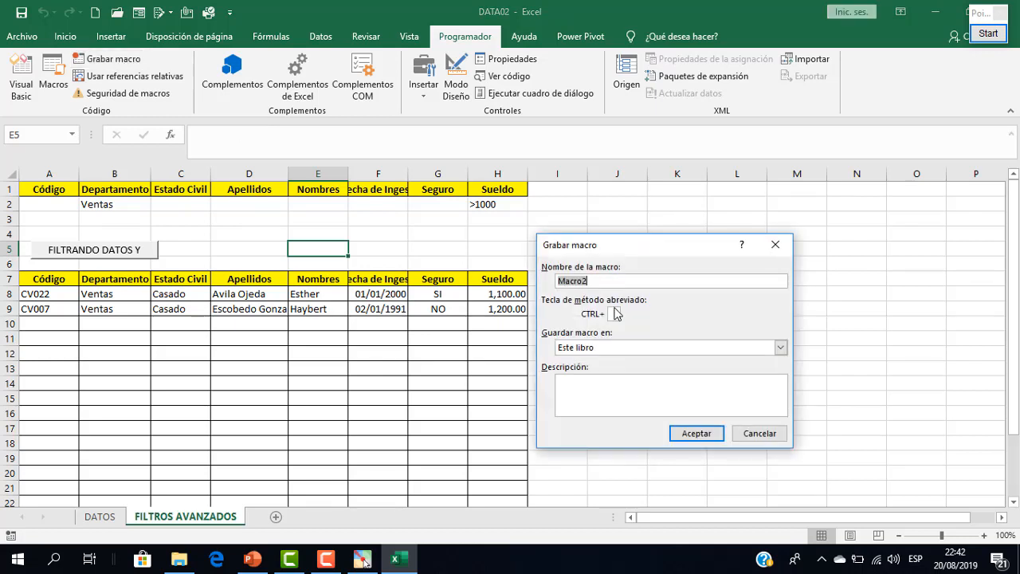
{"action": "type", "text": "Filtro"}
{"action": "type", "text": "O"}
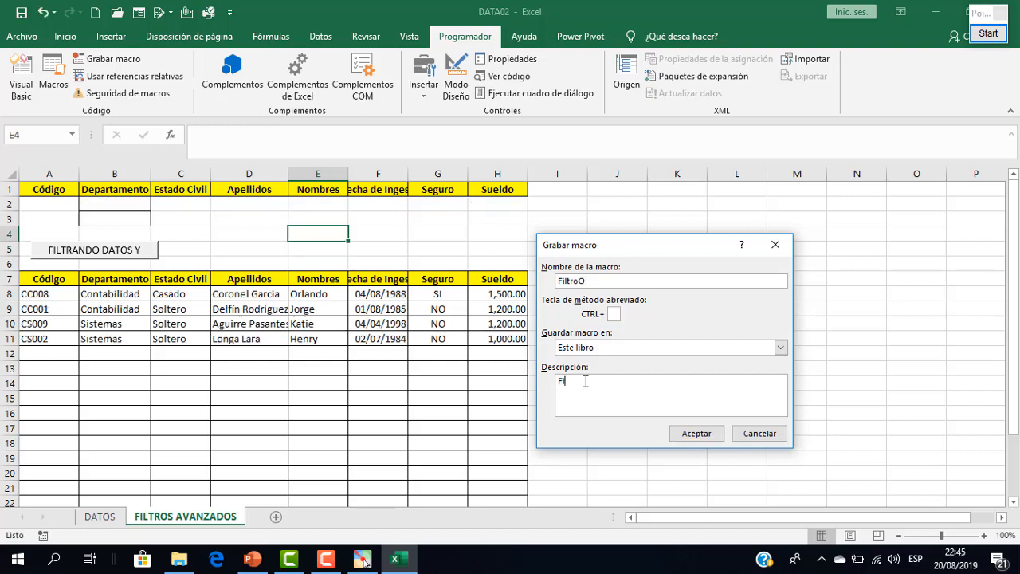
{"action": "type", "text": "ltro"}
{"action": "type", "text": "s Avanzados O"}
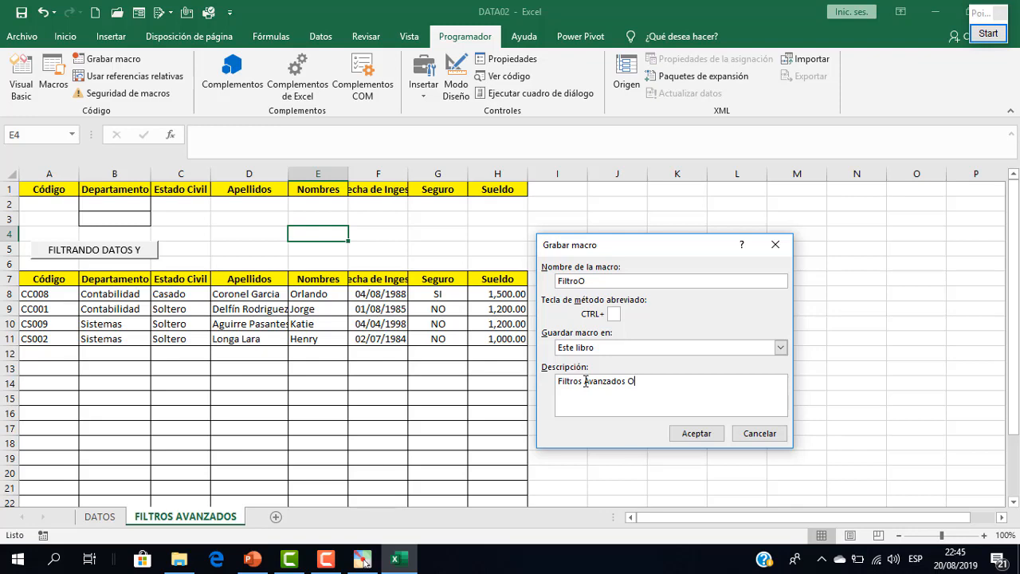
{"action": "left_click", "coordinate": [692, 432]}
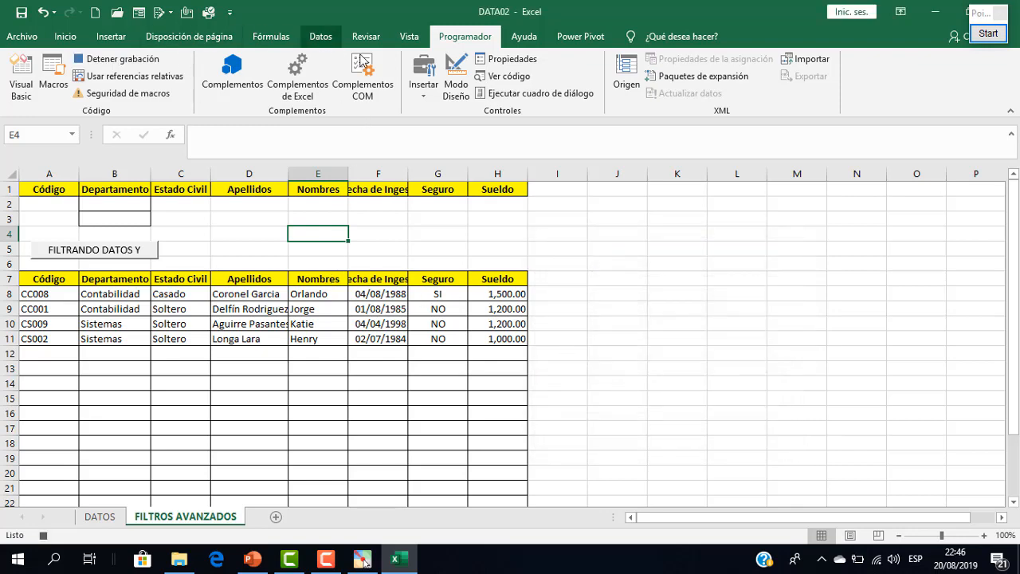
- Set up an advanced filter with DATOS as the list range and A1:H3 as the criteria range
{"action": "left_click", "coordinate": [321, 36]}
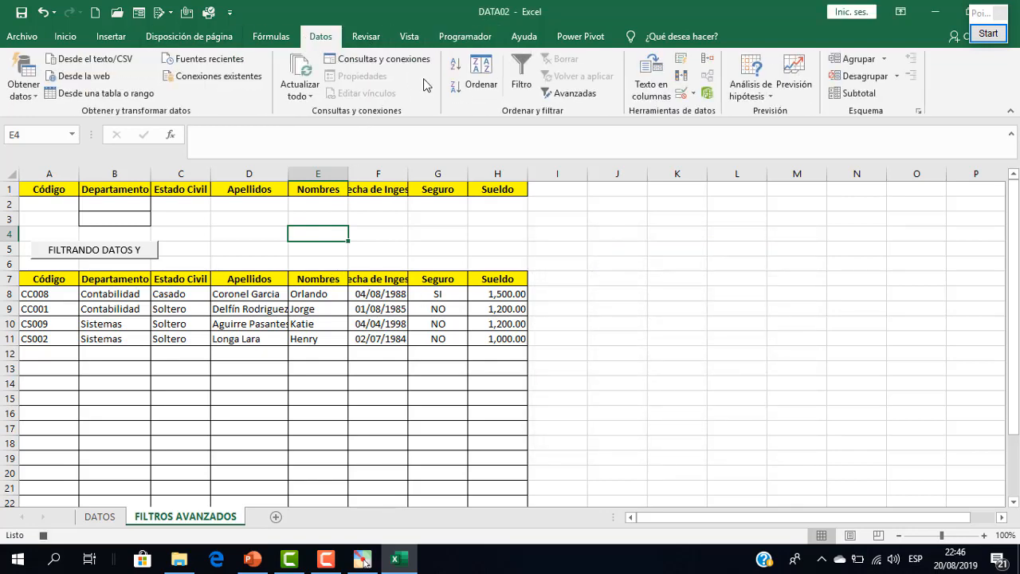
{"action": "left_click", "coordinate": [576, 93]}
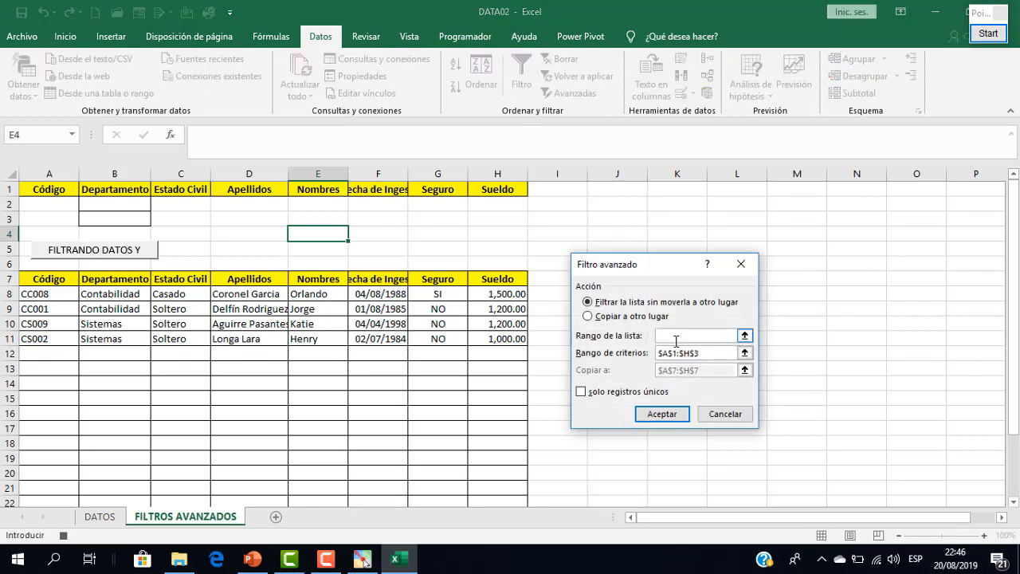
{"action": "type", "text": "DATOS"}
{"action": "left_click", "coordinate": [713, 353]}
{"action": "left_click_drag", "start_coordinate": [706, 353], "coordinate": [657, 356]}
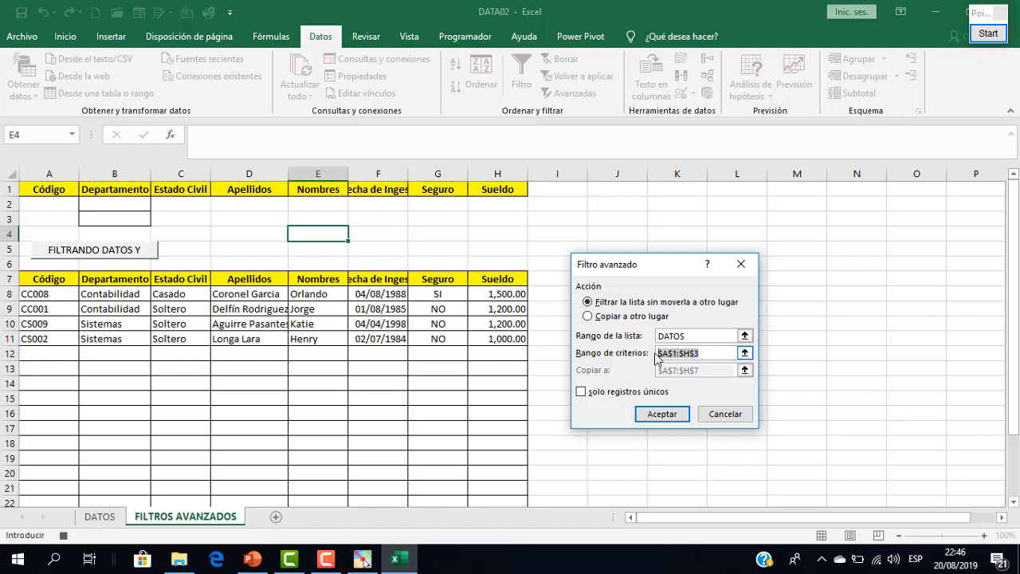
{"action": "left_click_drag", "start_coordinate": [40, 188], "coordinate": [485, 218]}
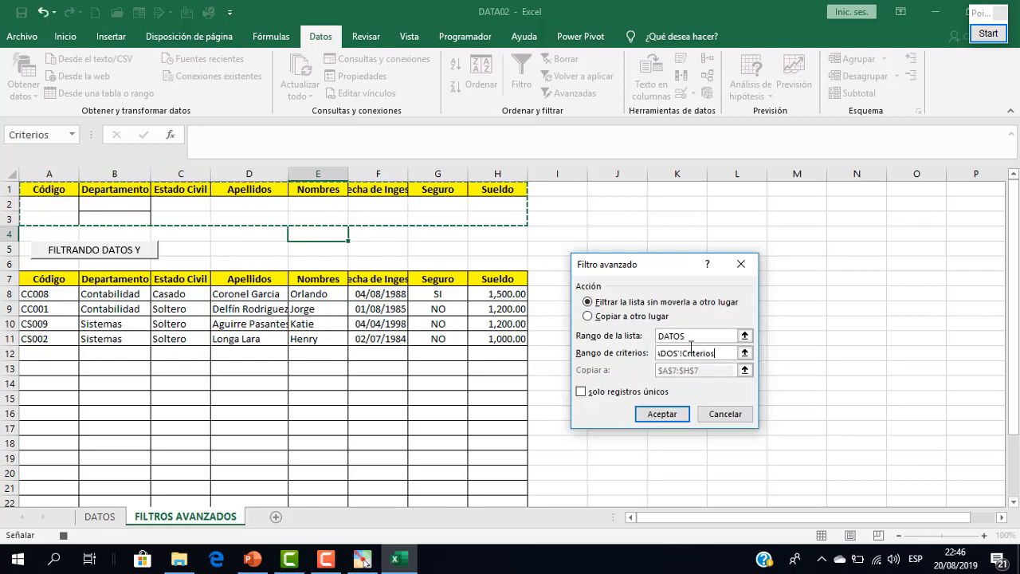
- Set the advanced filter to copy its results to the header range A7:H7 and apply it
{"action": "left_click", "coordinate": [630, 316]}
{"action": "left_click", "coordinate": [694, 368]}
{"action": "left_click_drag", "start_coordinate": [696, 369], "coordinate": [654, 370]}
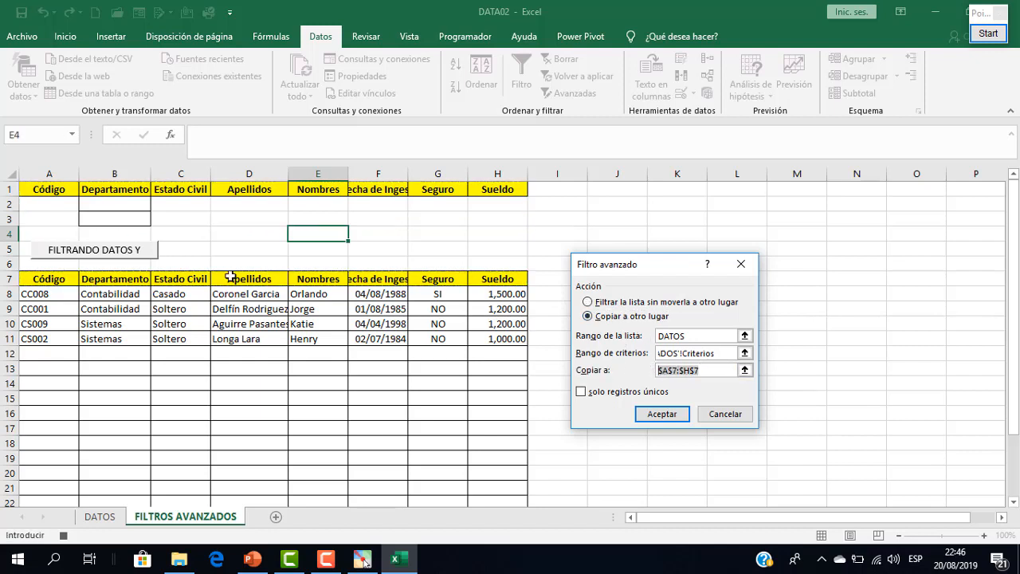
{"action": "left_click_drag", "start_coordinate": [46, 277], "coordinate": [502, 278]}
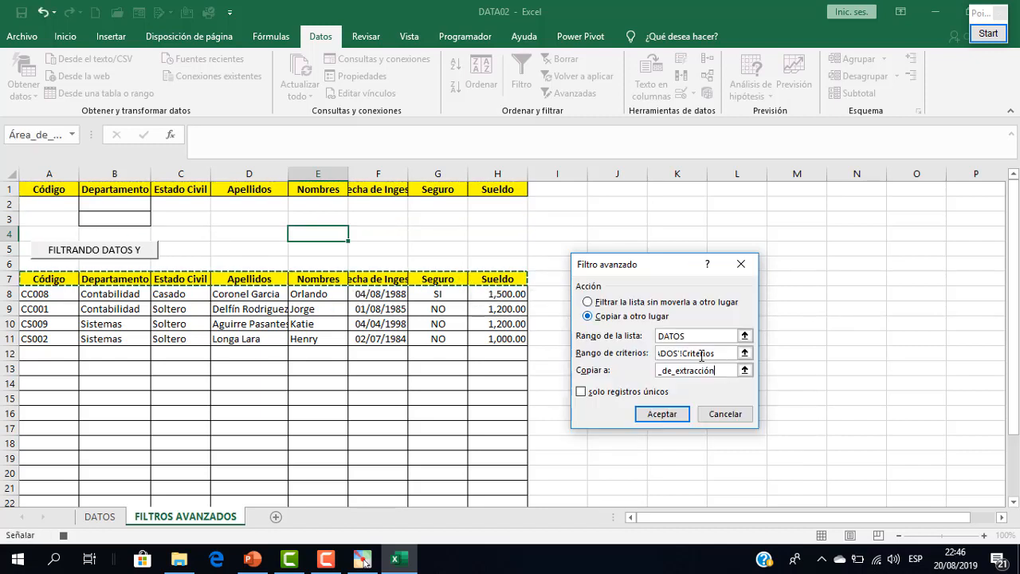
{"action": "left_click", "coordinate": [662, 413]}
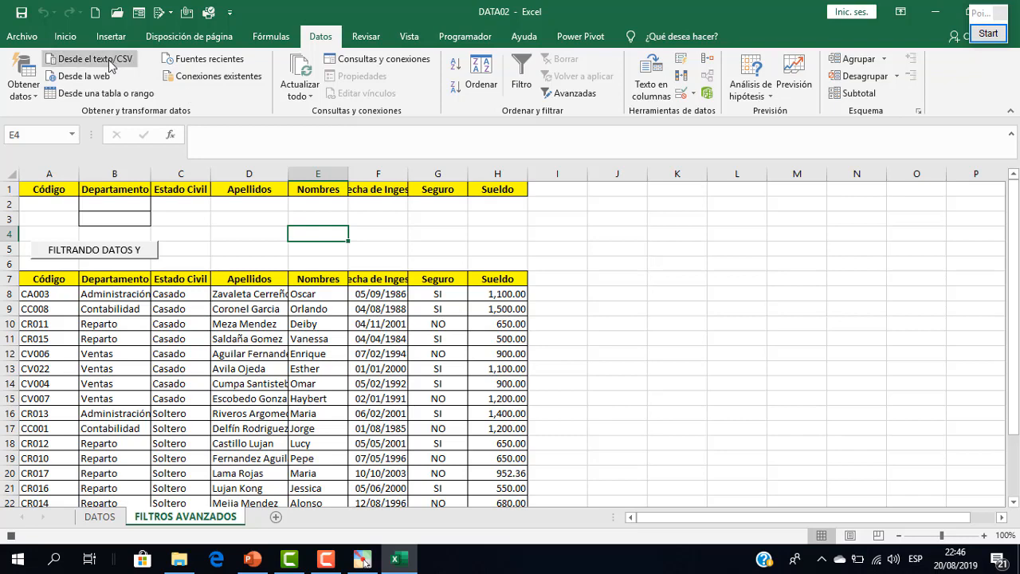
- Stop recording the FiltroO macro
{"action": "left_click", "coordinate": [464, 36]}
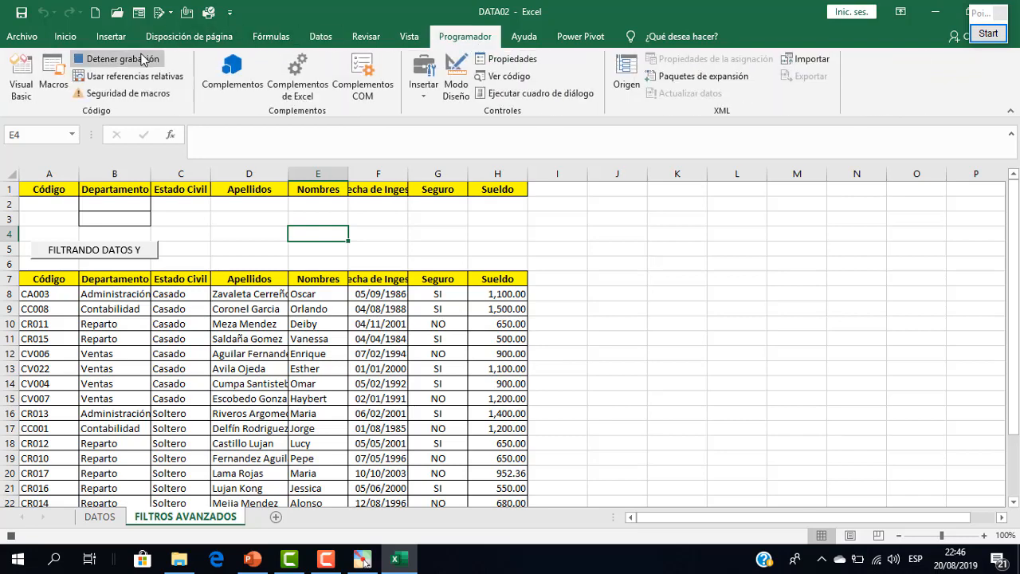
{"action": "left_click", "coordinate": [436, 247]}
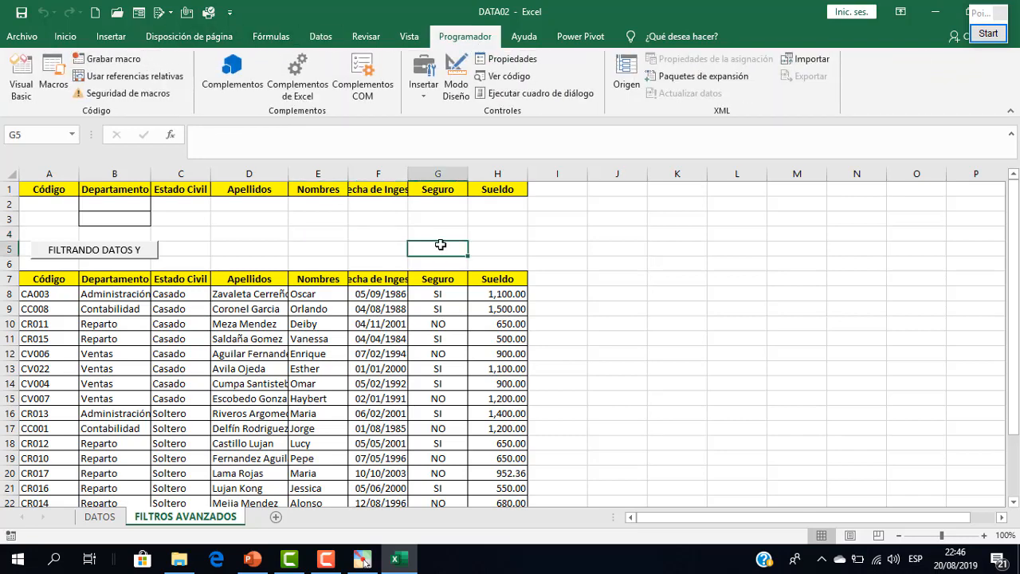
{"action": "left_click", "coordinate": [341, 225]}
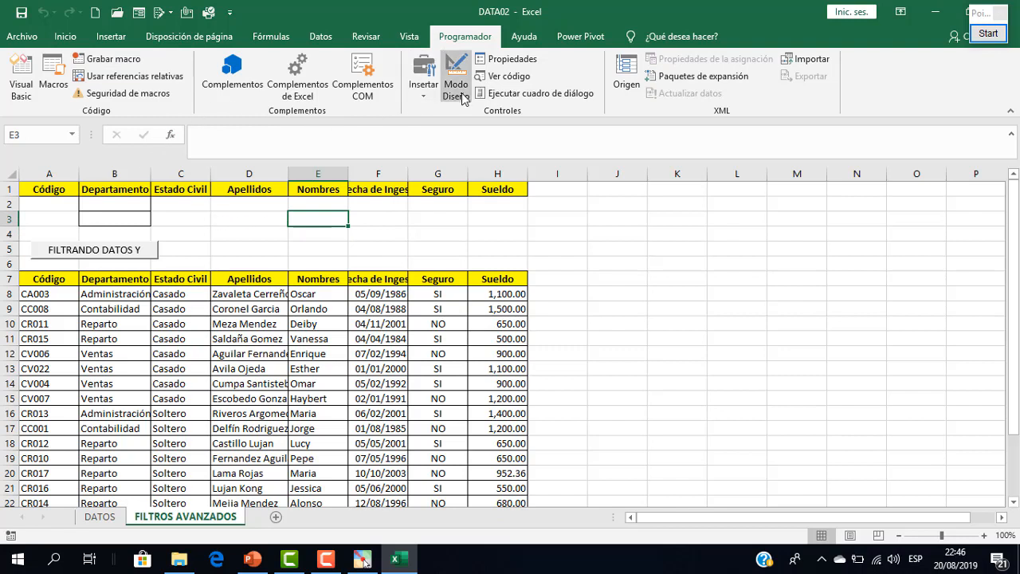
- Insert a second form button in row 5 over columns D to F and assign the FiltroO macro to it
{"action": "left_click", "coordinate": [423, 86]}
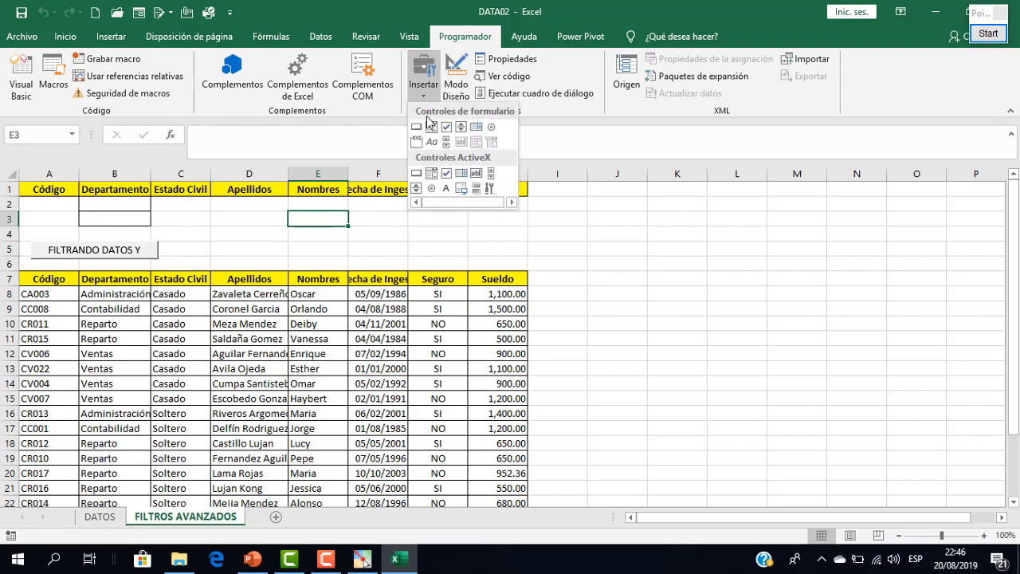
{"action": "left_click", "coordinate": [416, 129]}
{"action": "left_click_drag", "start_coordinate": [213, 241], "coordinate": [365, 264]}
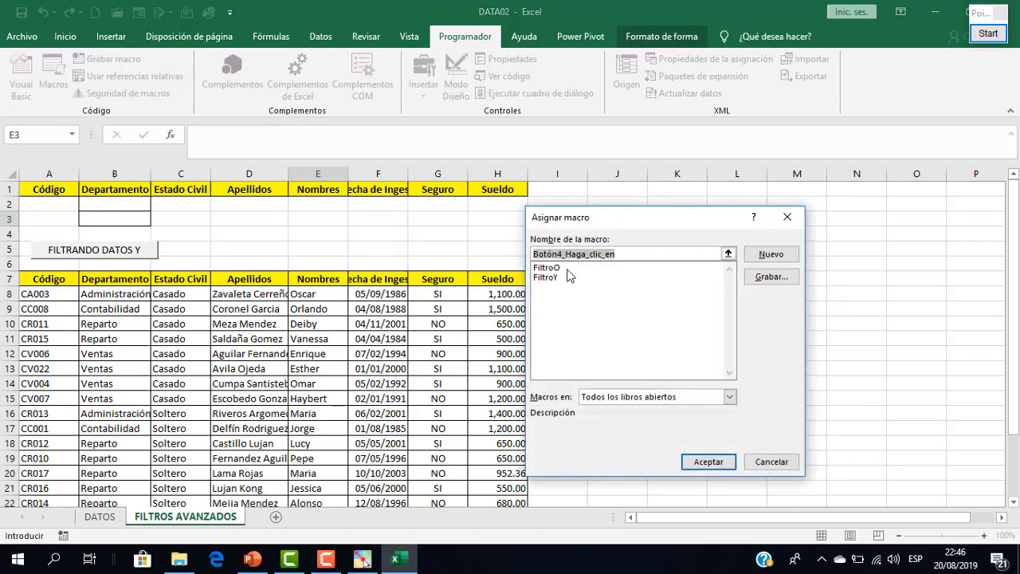
{"action": "left_click", "coordinate": [548, 268]}
{"action": "left_click", "coordinate": [708, 461]}
- Change the second button's label to "FILTRANDO DATOS O"
{"action": "right_click", "coordinate": [308, 250]}
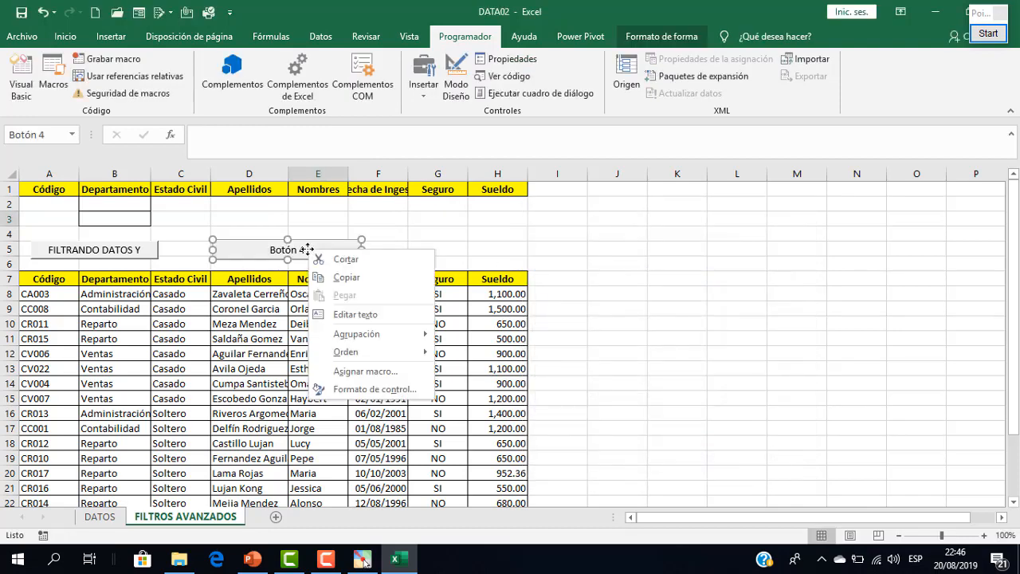
{"action": "left_click", "coordinate": [362, 315]}
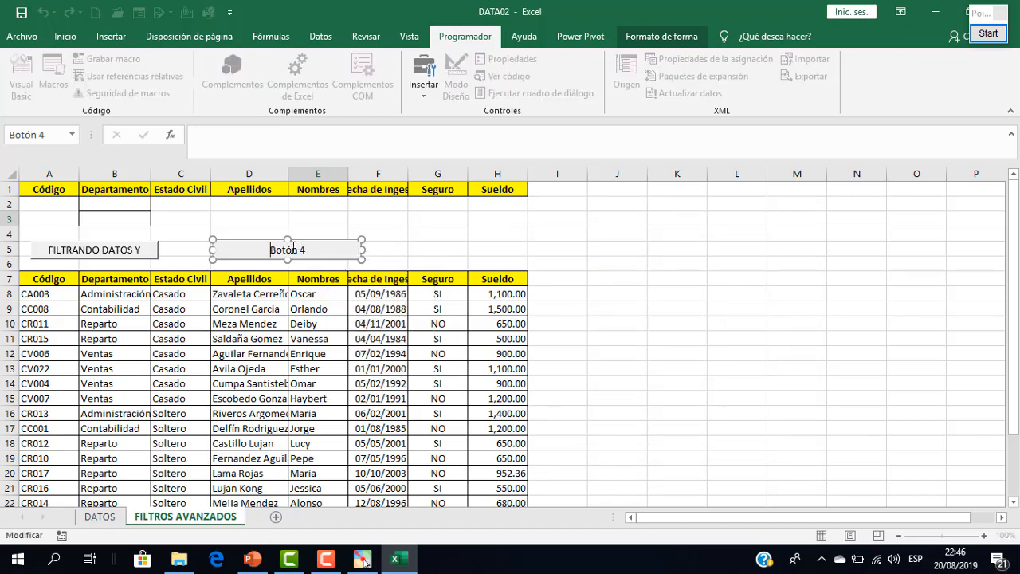
{"action": "left_click_drag", "start_coordinate": [274, 248], "coordinate": [326, 254]}
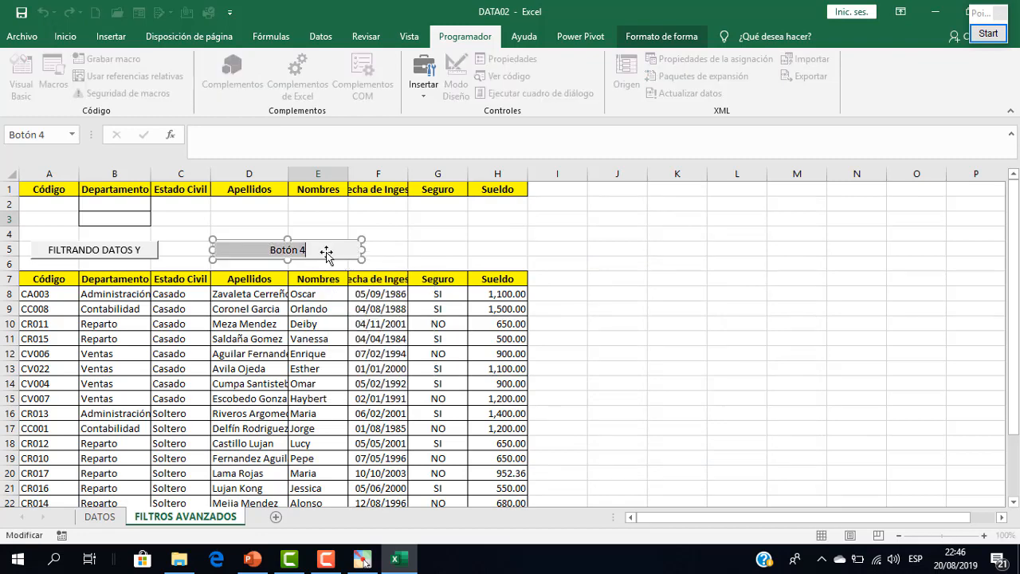
{"action": "type", "text": "FILT"}
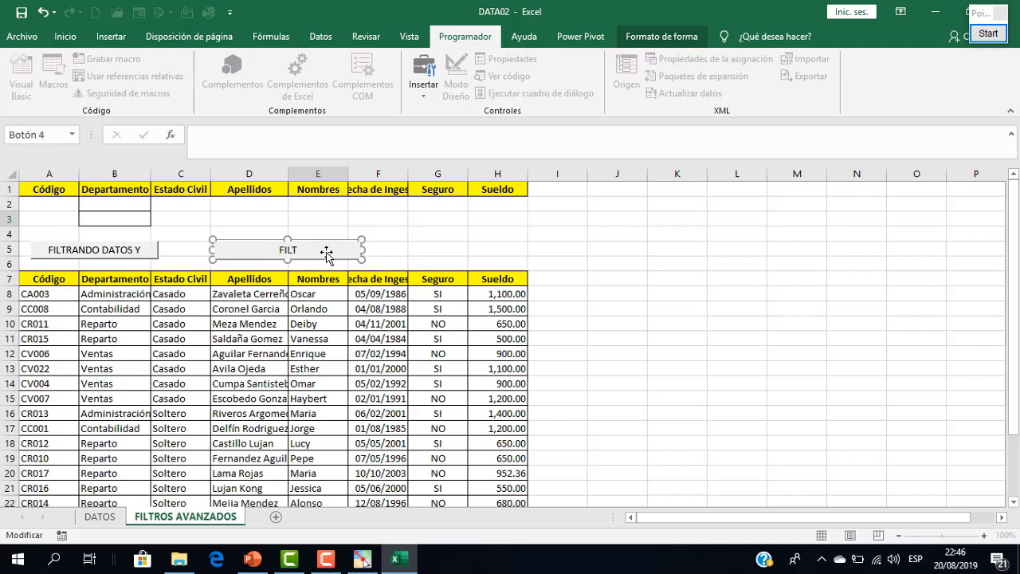
{"action": "type", "text": "RANDO DATOS O"}
{"action": "left_click", "coordinate": [463, 231]}
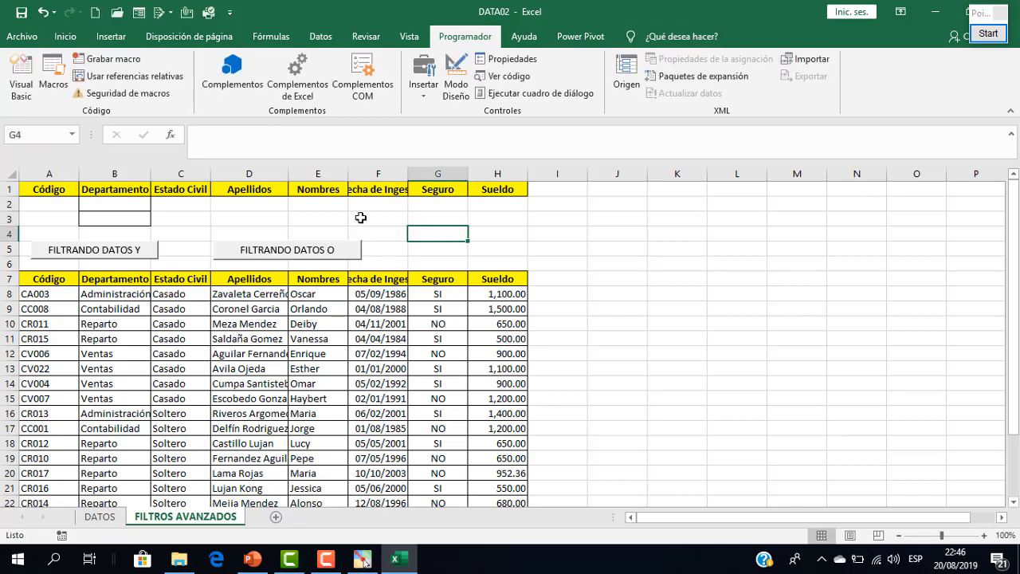
- Copy Contabilidad from the results table into B2 as the first Departamento criterion
{"action": "left_click", "coordinate": [128, 201]}
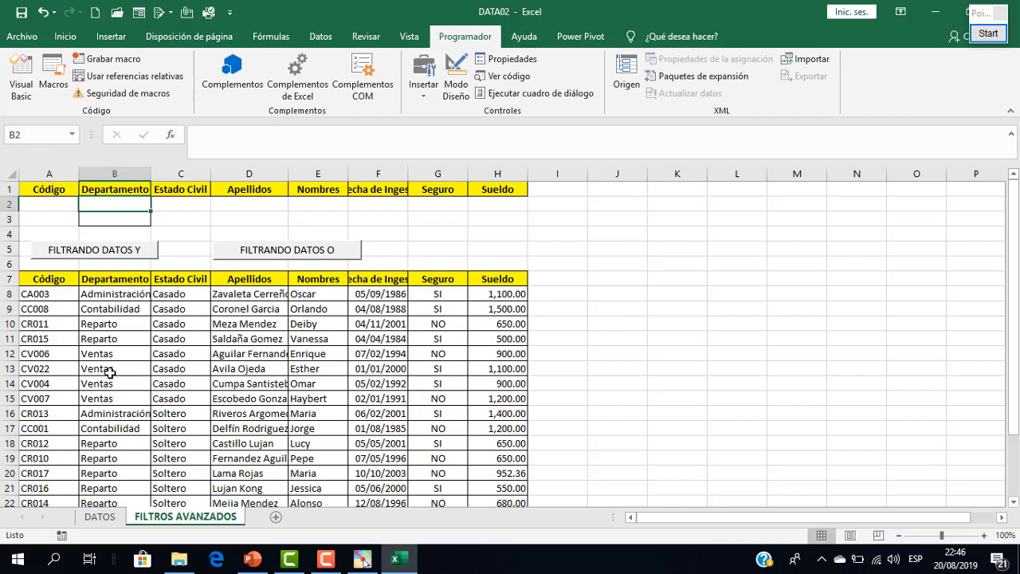
{"action": "left_click", "coordinate": [118, 307]}
{"action": "key", "text": "ctrl+c"}
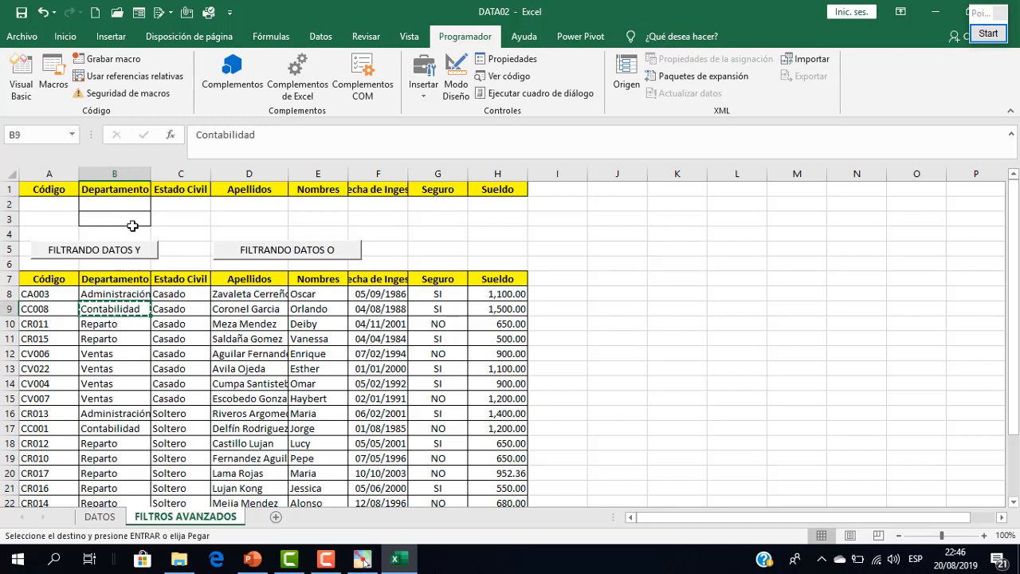
{"action": "left_click", "coordinate": [132, 205]}
{"action": "key", "text": "ctrl+v"}
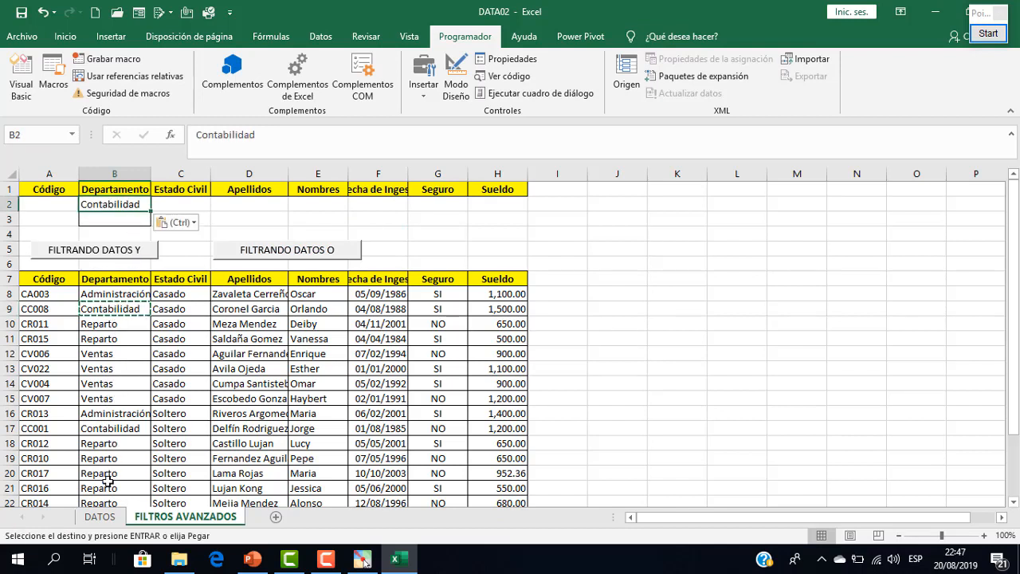
- Copy Sistemas from the results table into B3 as the second Departamento criterion
{"action": "scroll", "coordinate": [110, 396], "scroll_direction": "down", "scroll_amount": 1}
{"action": "scroll", "coordinate": [110, 396], "scroll_direction": "down", "scroll_amount": 2}
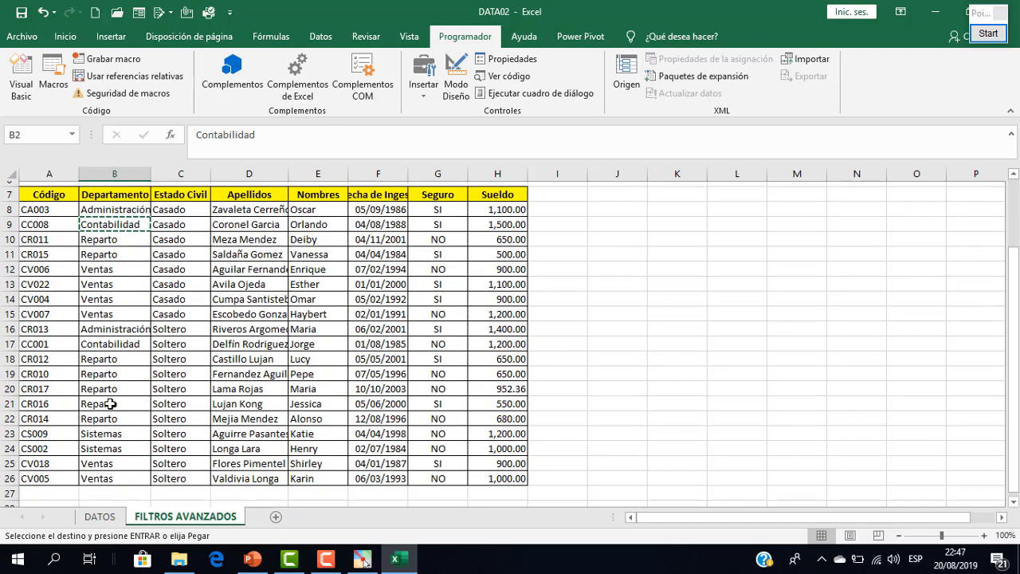
{"action": "left_click", "coordinate": [108, 442]}
{"action": "key", "text": "ctrl+c"}
{"action": "scroll", "coordinate": [129, 398], "scroll_direction": "up", "scroll_amount": 2}
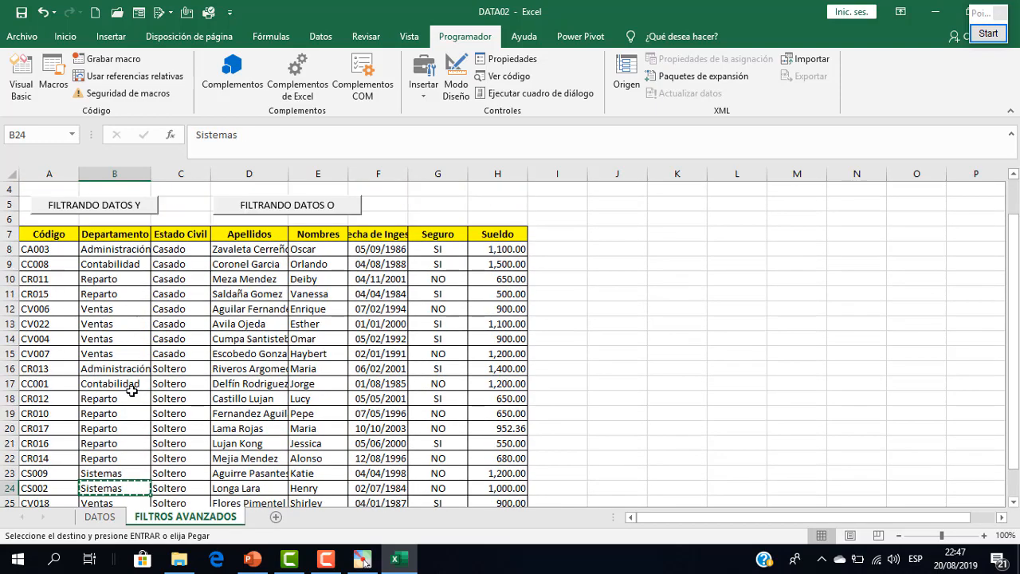
{"action": "left_click", "coordinate": [119, 220]}
{"action": "key", "text": "ctrl+v"}
- Run the OR filter with the "FILTRANDO DATOS O" button and check the filtered rows
{"action": "left_click", "coordinate": [257, 392]}
{"action": "left_click", "coordinate": [267, 352]}
{"action": "left_click", "coordinate": [652, 336]}
{"action": "left_click", "coordinate": [316, 252]}
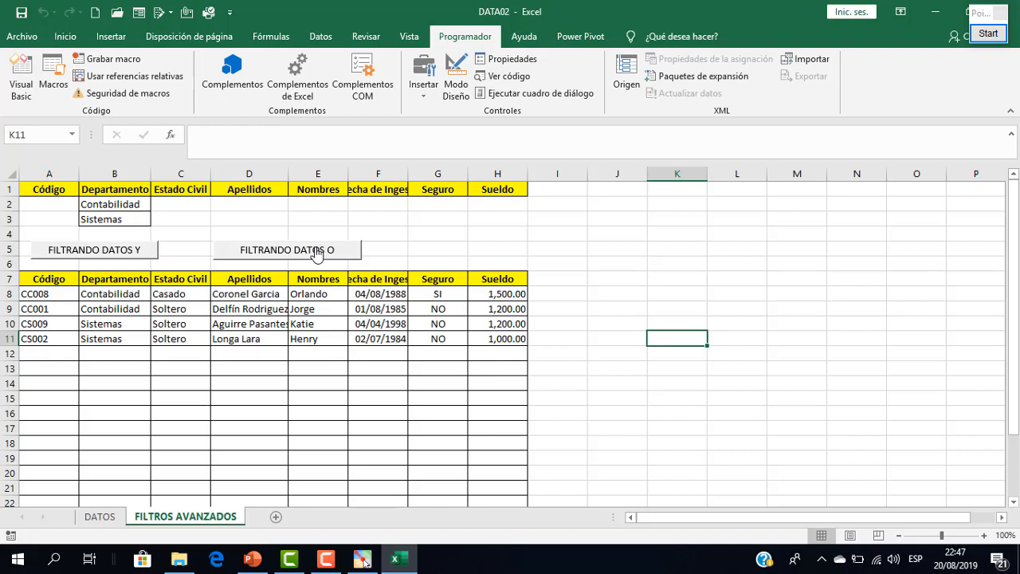
{"action": "left_click", "coordinate": [189, 328]}
{"action": "left_click", "coordinate": [217, 368]}
{"action": "left_click", "coordinate": [231, 326]}
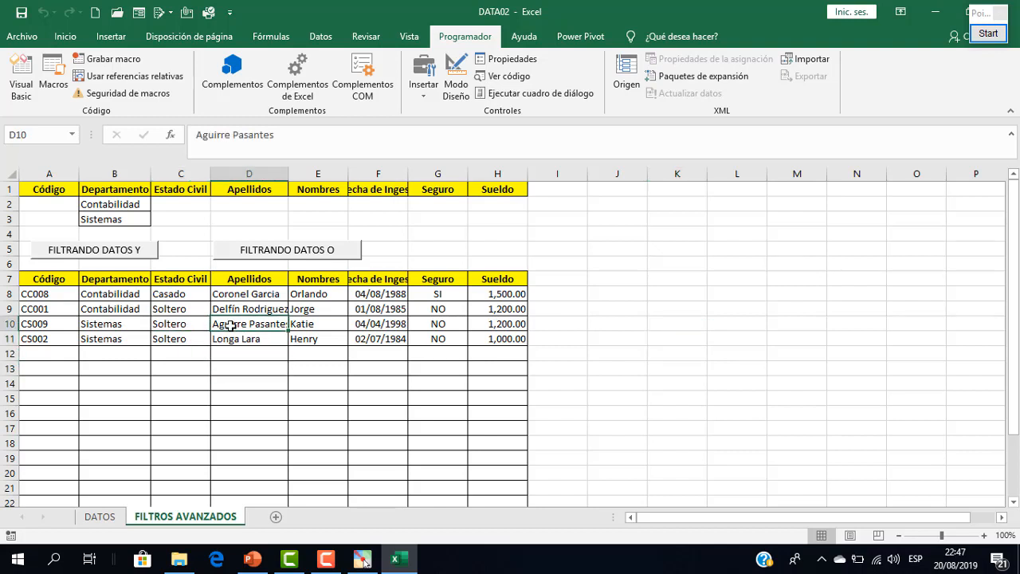